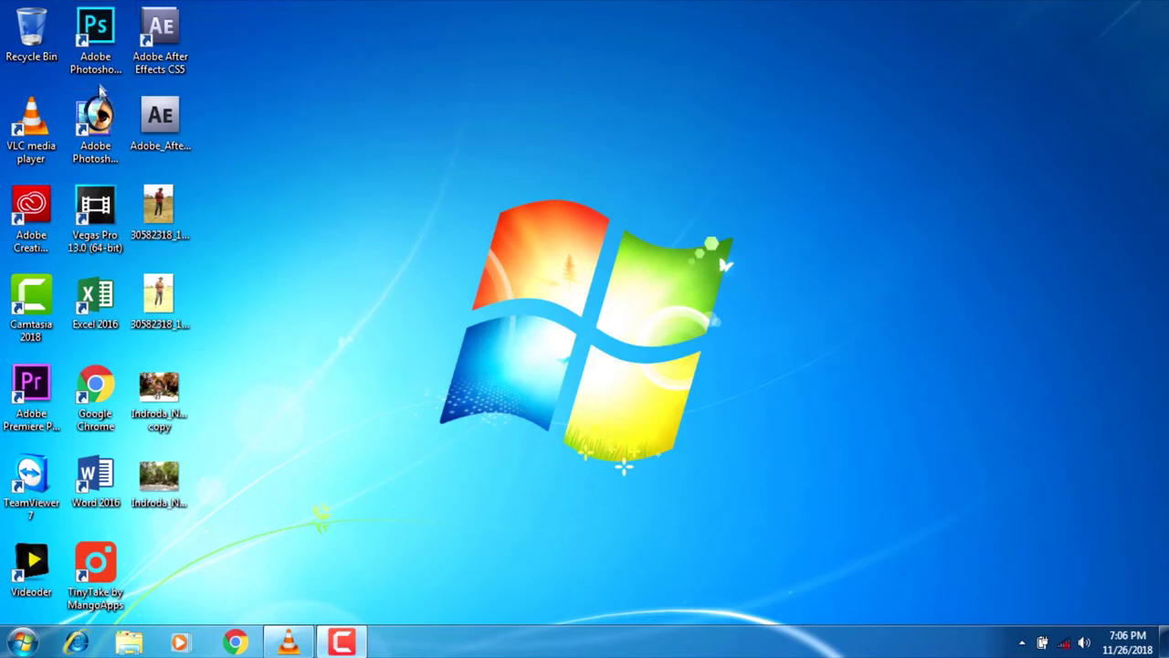
Launch Adobe Photoshop CC 2018 (32 Bit) from the desktop.
{"action": "left_click", "coordinate": [94, 36]}
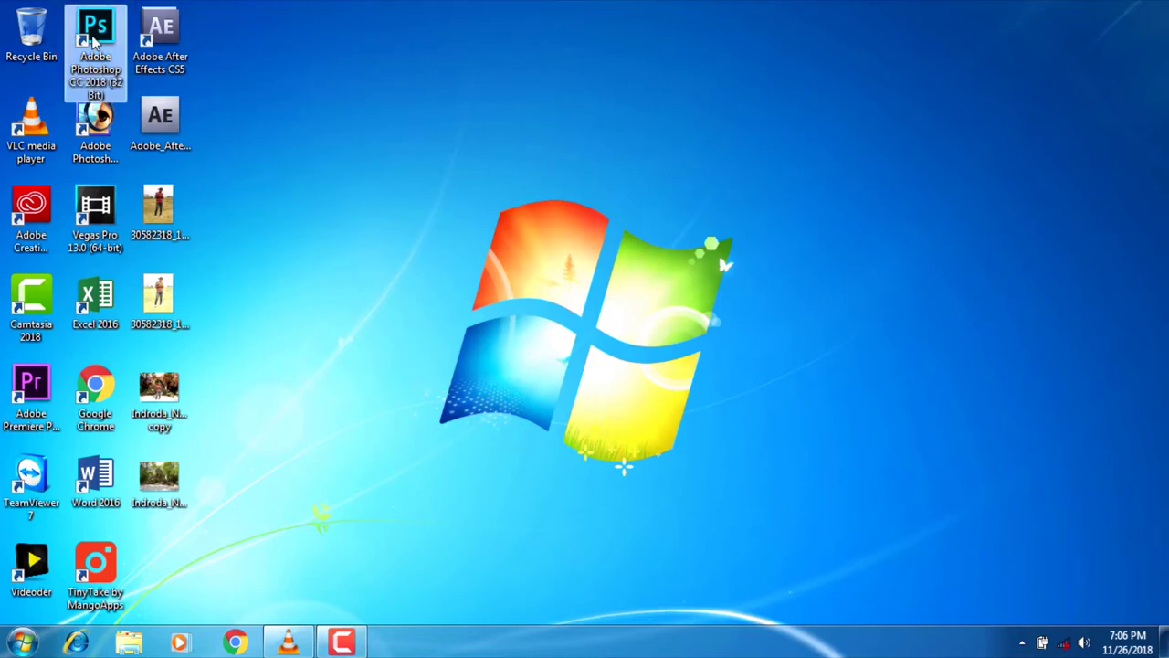
{"action": "double_click", "coordinate": [94, 36]}
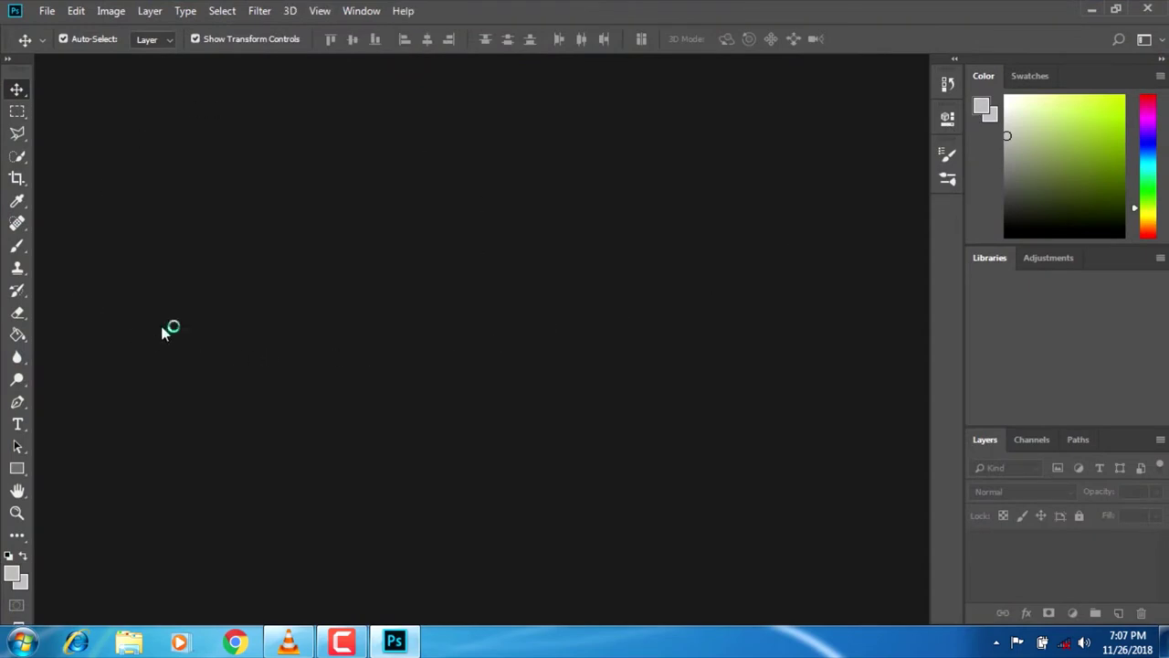
{"action": "left_click_drag", "start_coordinate": [181, 135], "coordinate": [802, 548]}
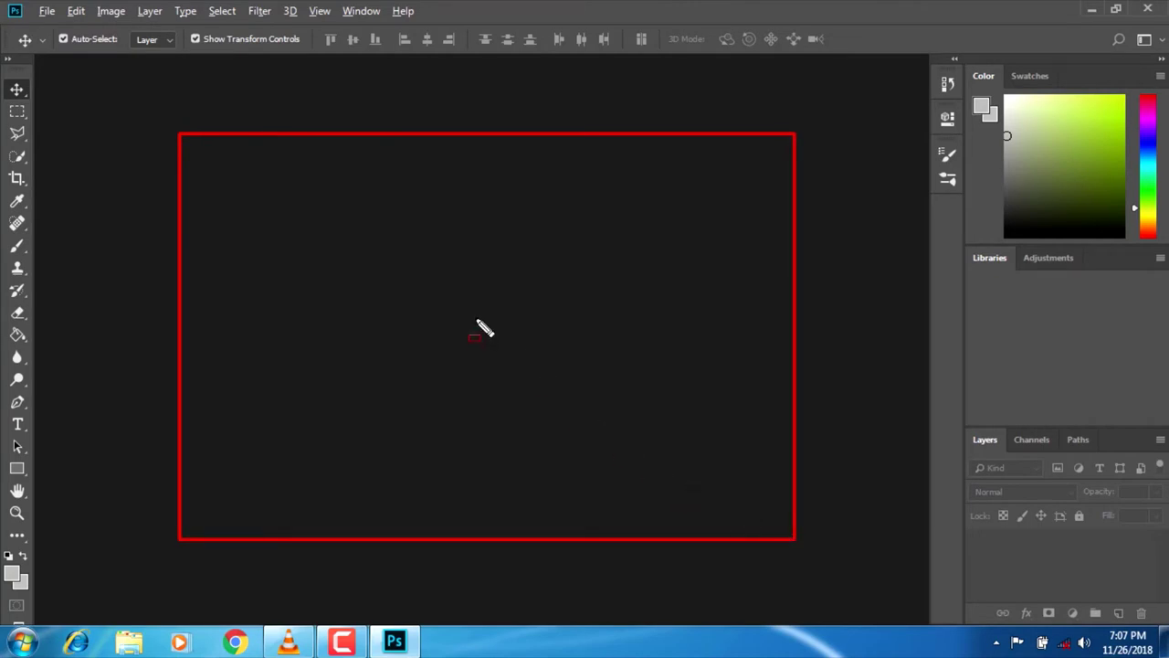
{"action": "key", "text": "Escape"}
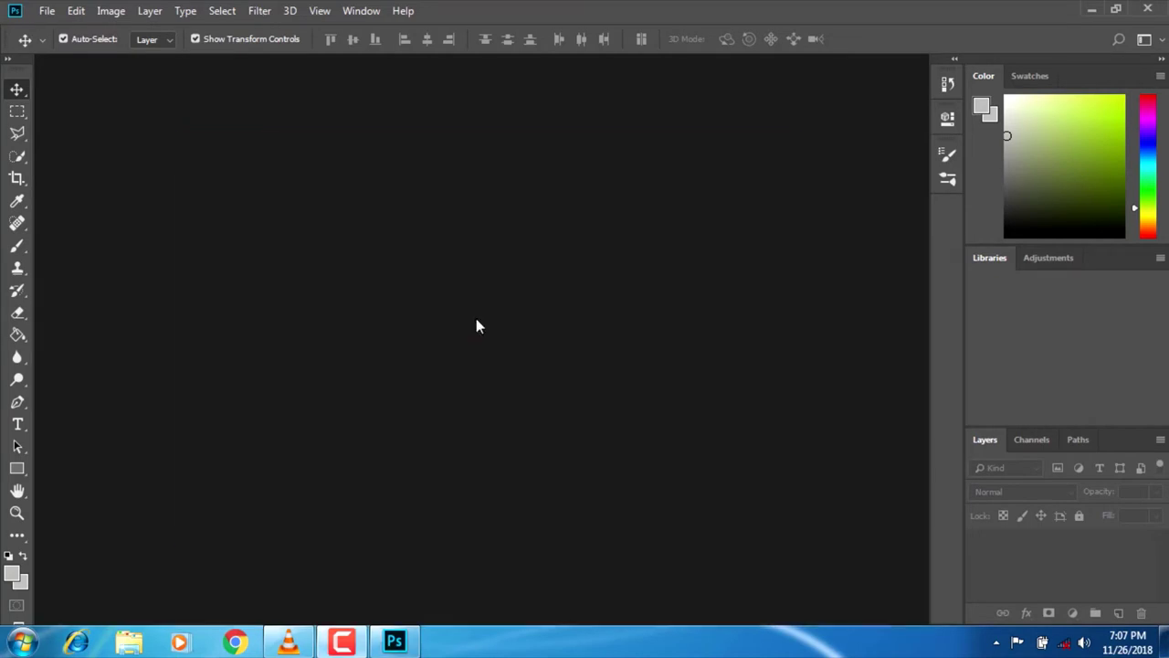
{"action": "left_click", "coordinate": [41, 11]}
{"action": "left_click", "coordinate": [58, 45]}
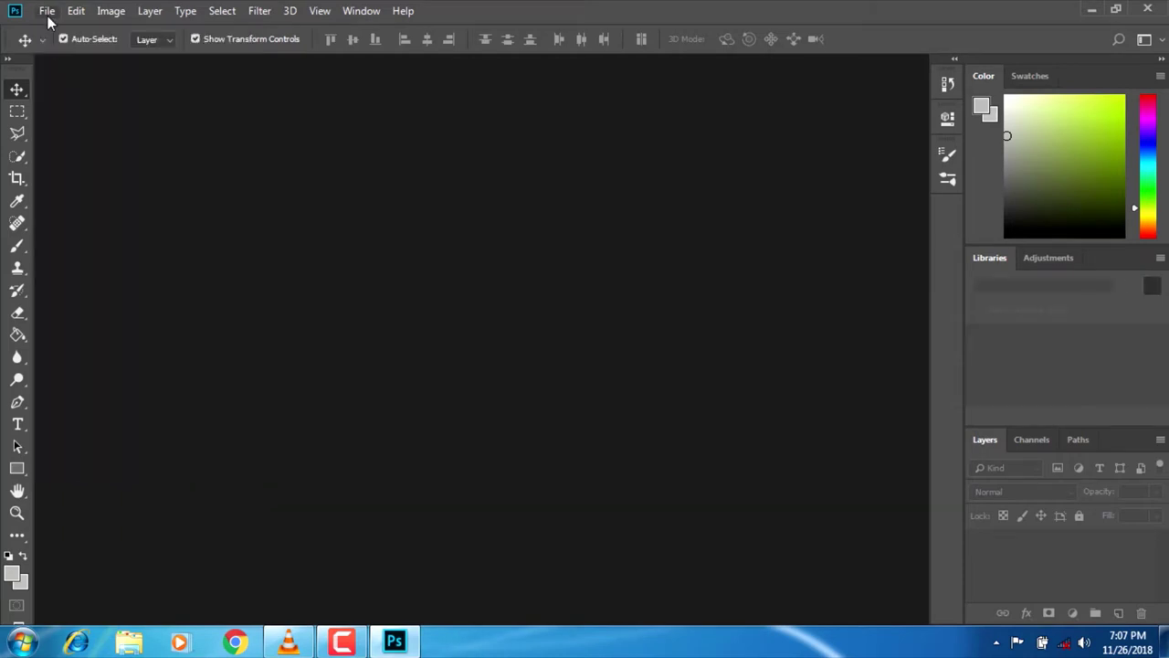
{"action": "left_click", "coordinate": [47, 13]}
{"action": "left_click", "coordinate": [42, 13]}
{"action": "left_click", "coordinate": [44, 12]}
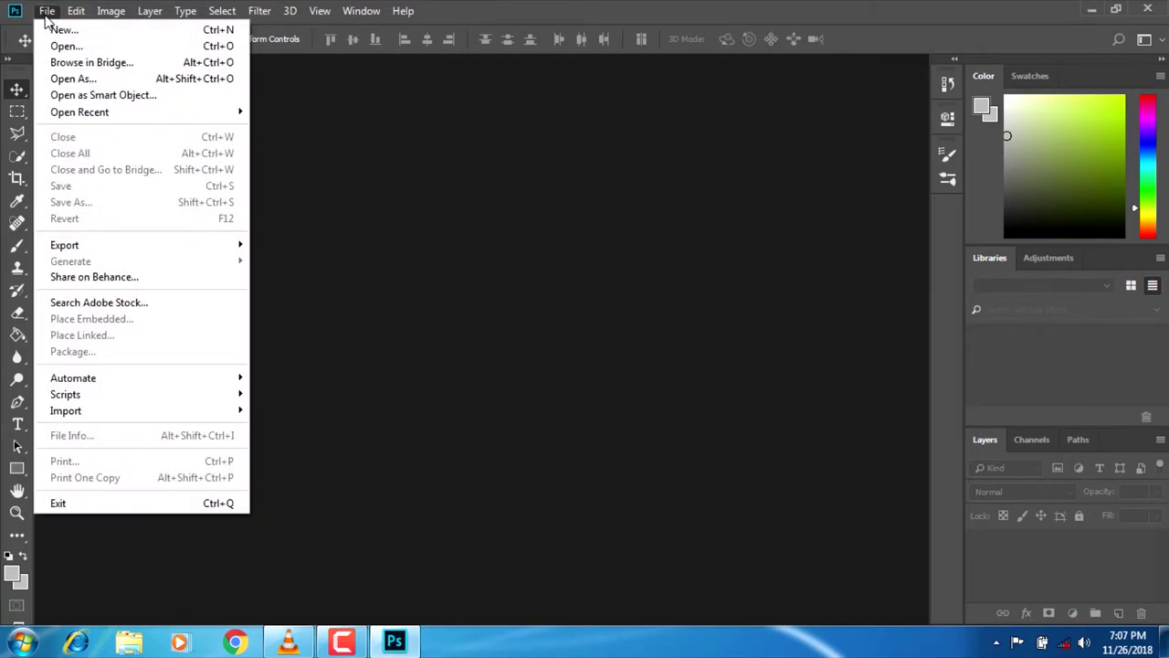
{"action": "left_click", "coordinate": [46, 13]}
{"action": "left_click", "coordinate": [46, 12]}
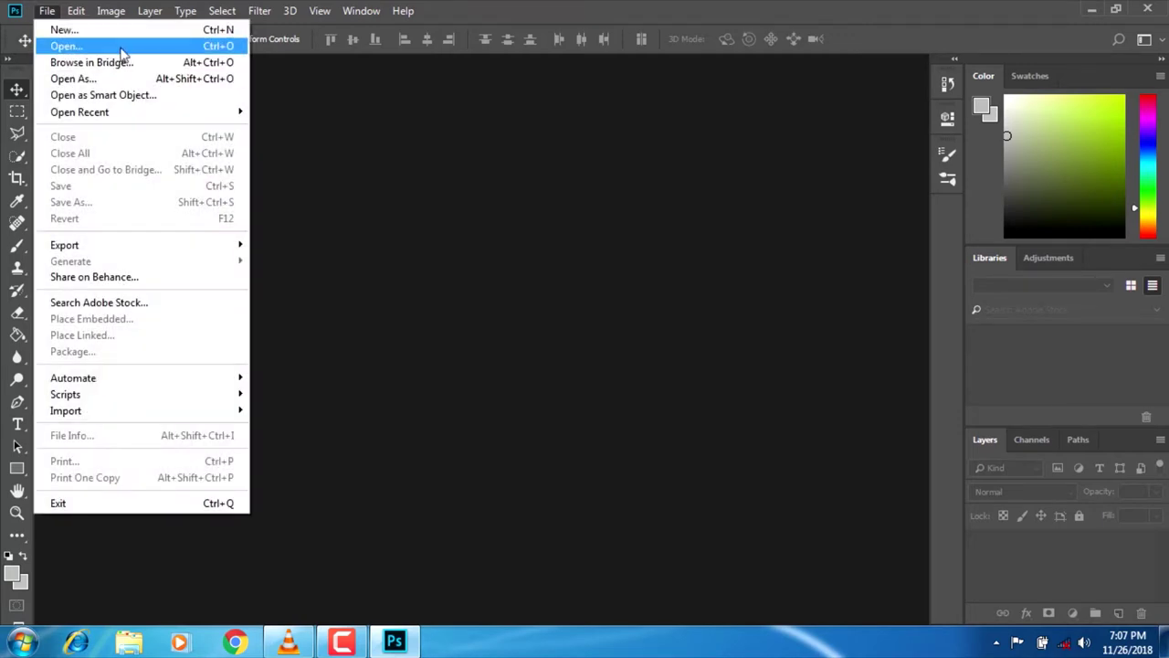
{"action": "left_click", "coordinate": [46, 13]}
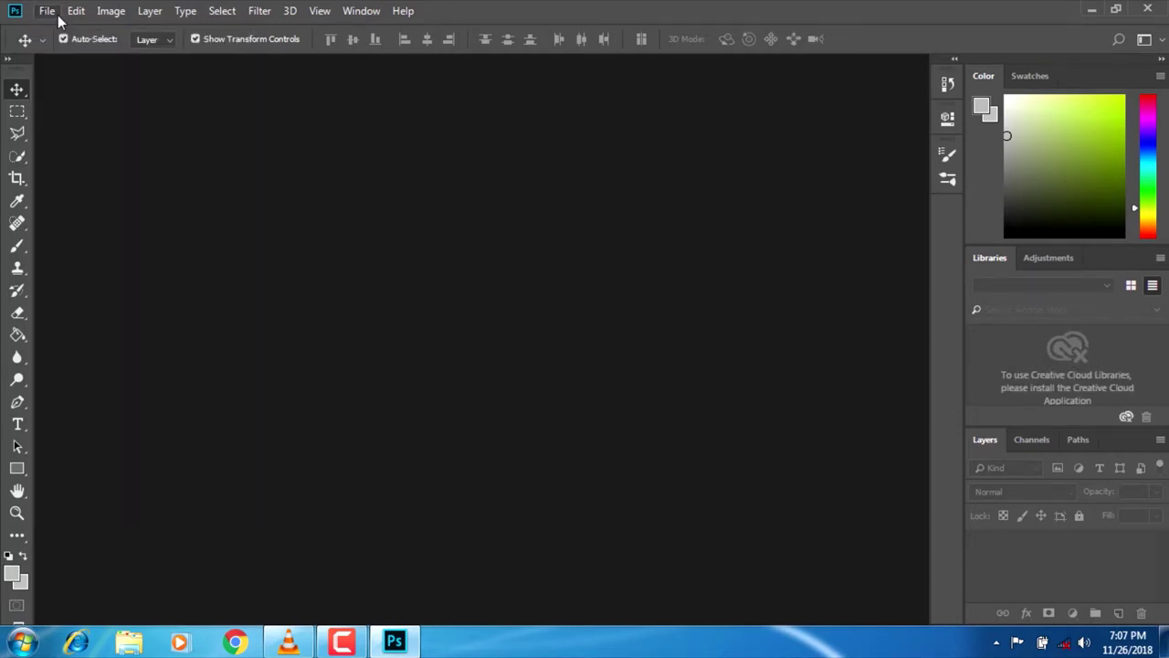
{"action": "double_click", "coordinate": [406, 247]}
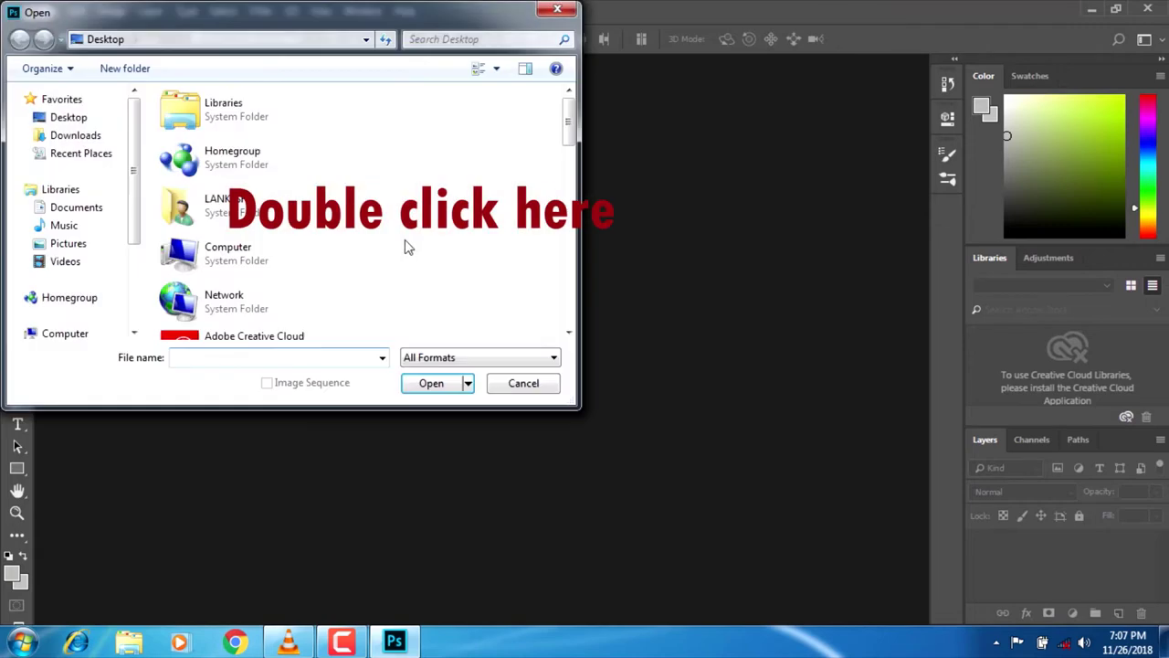
{"action": "left_click_drag", "start_coordinate": [568, 118], "coordinate": [568, 226]}
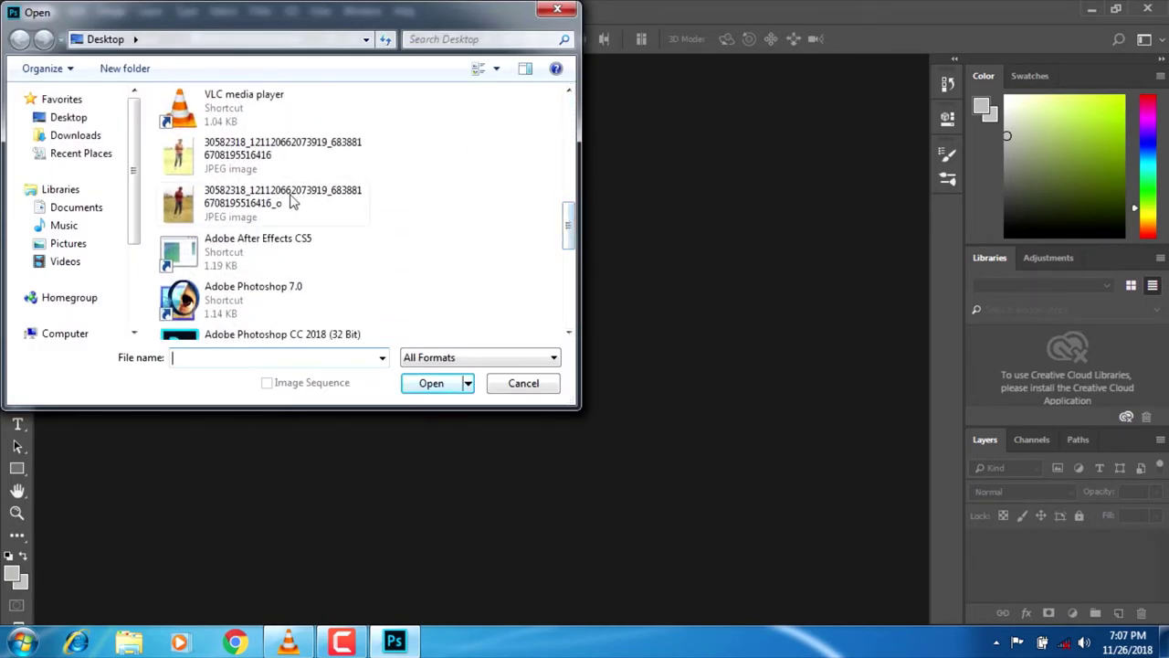
{"action": "left_click_drag", "start_coordinate": [567, 226], "coordinate": [566, 304]}
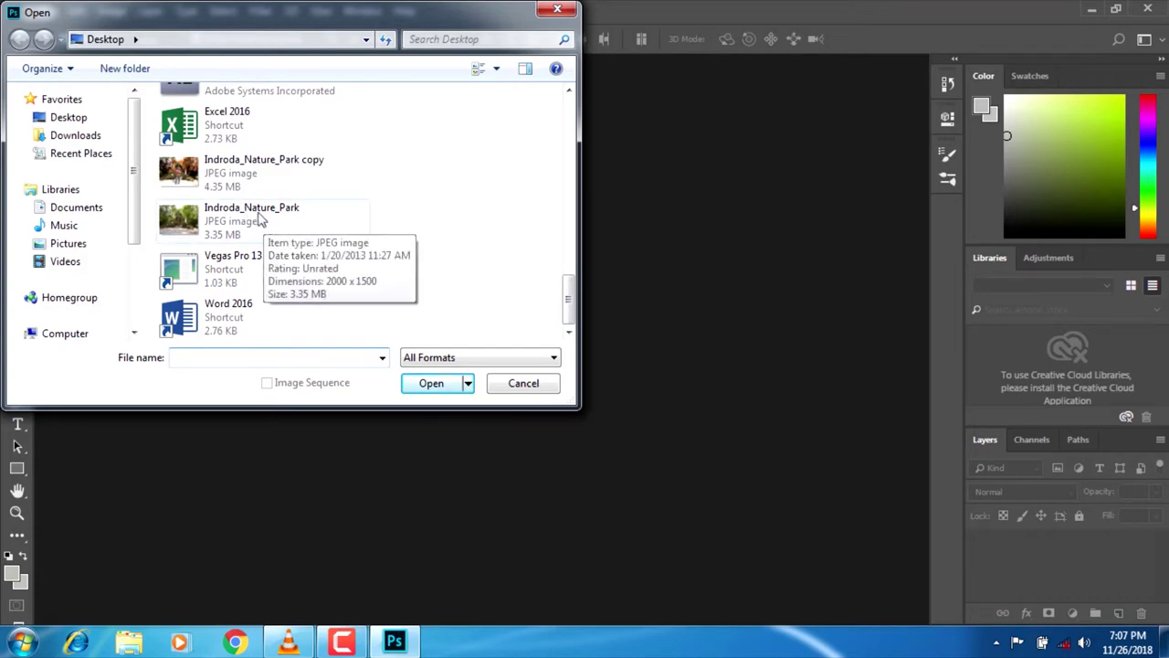
{"action": "left_click_drag", "start_coordinate": [569, 302], "coordinate": [568, 214]}
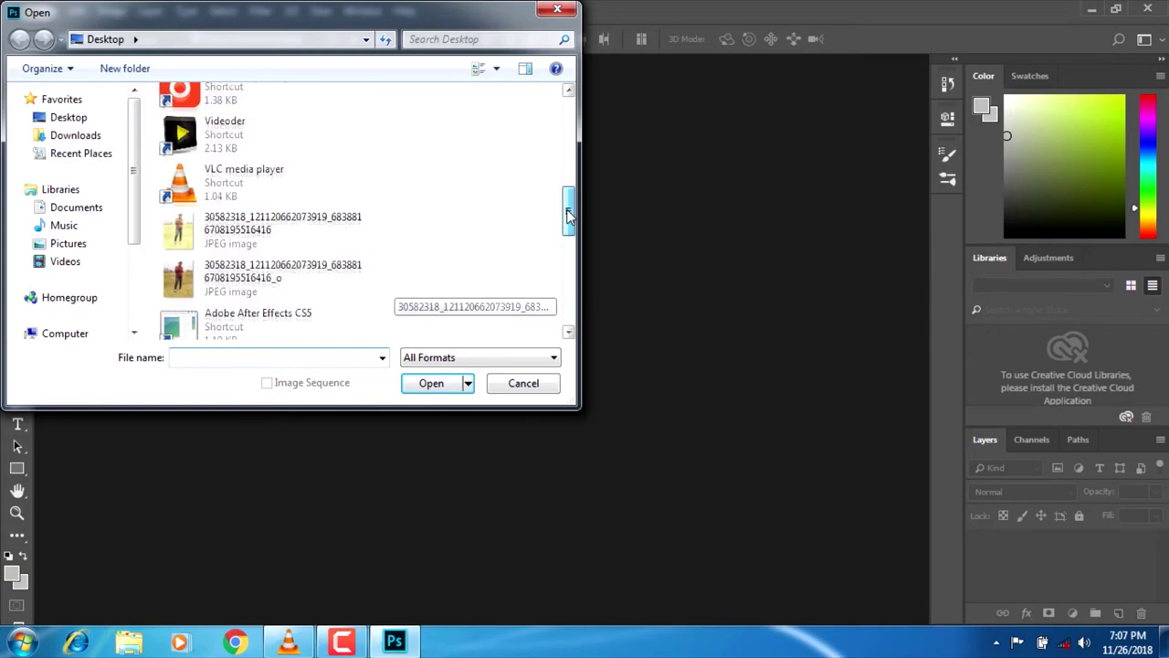
{"action": "left_click", "coordinate": [216, 286]}
{"action": "left_click", "coordinate": [428, 386]}
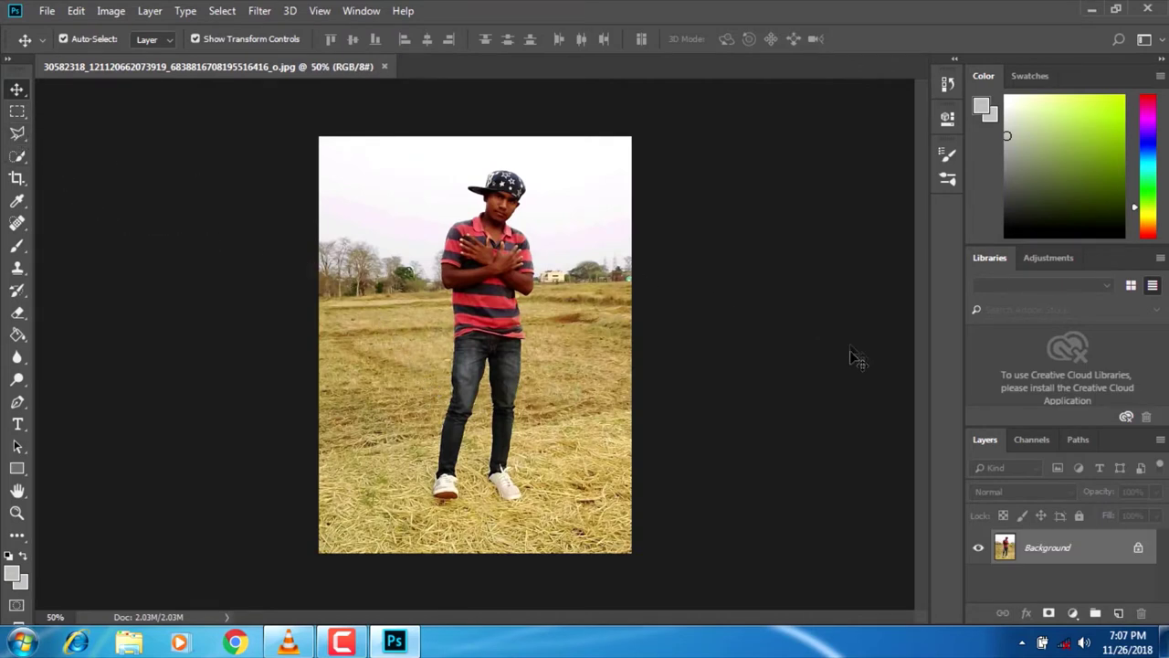
Unlock the photo's Background layer to make it a regular layer, leaving its layer style settings at their defaults.
{"action": "left_click", "coordinate": [1138, 549]}
{"action": "key", "text": "h"}
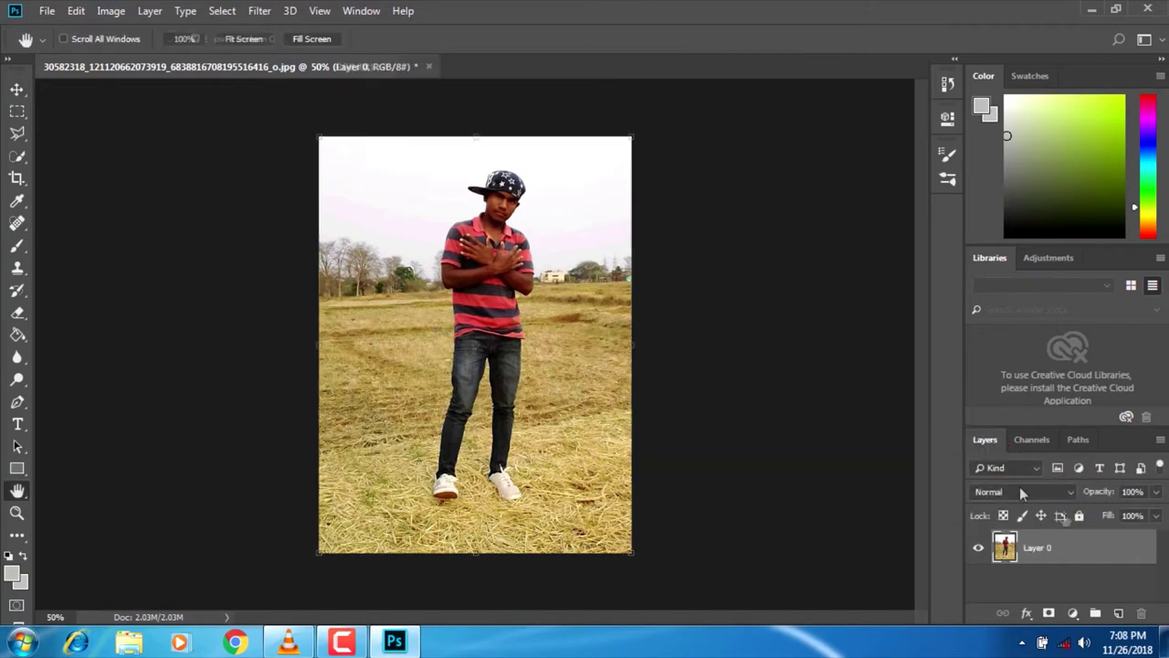
{"action": "double_click", "coordinate": [1087, 547]}
{"action": "left_click", "coordinate": [1084, 186]}
{"action": "key", "text": "v"}
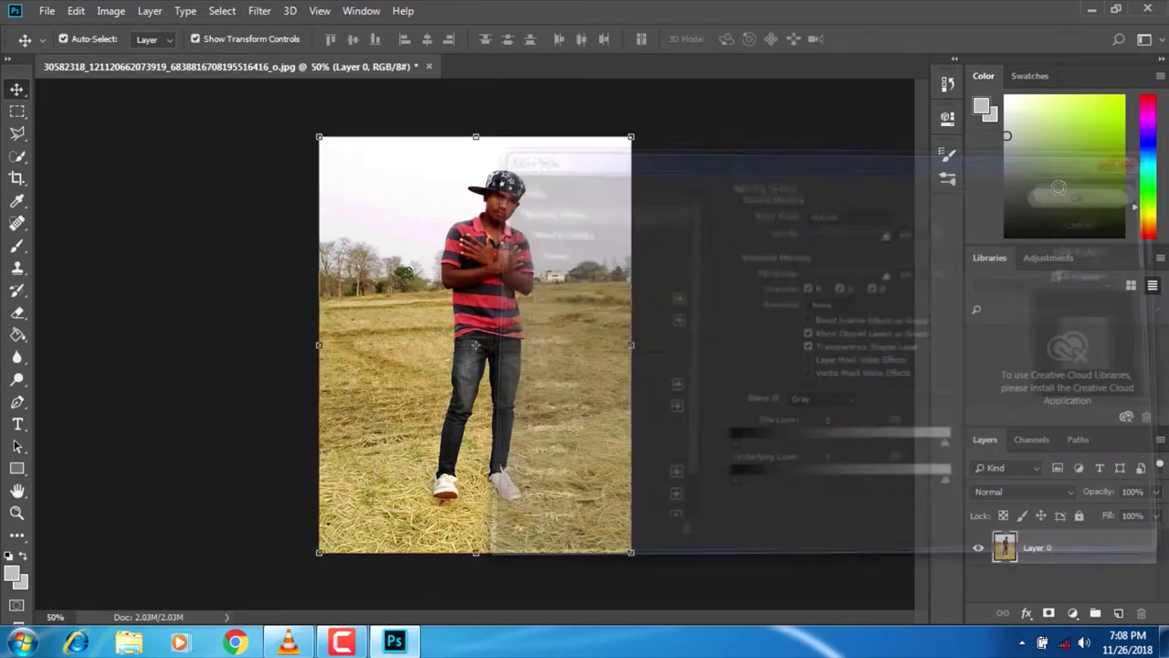
{"action": "left_click", "coordinate": [18, 134]}
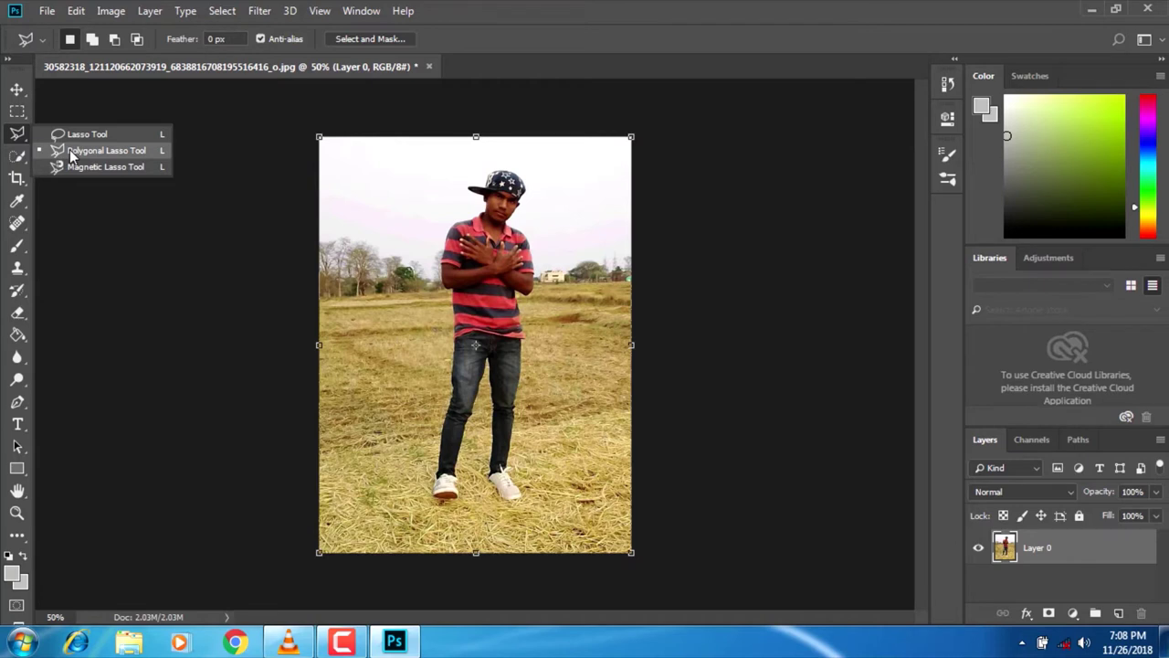
{"action": "left_click", "coordinate": [19, 135]}
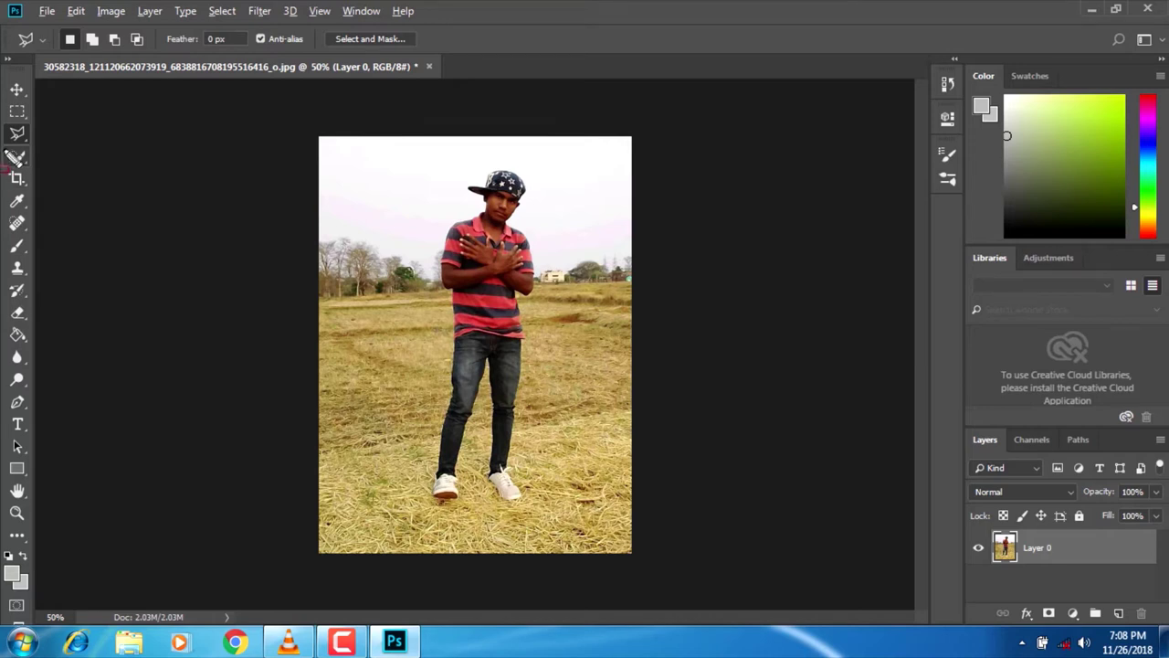
{"action": "left_click", "coordinate": [17, 156]}
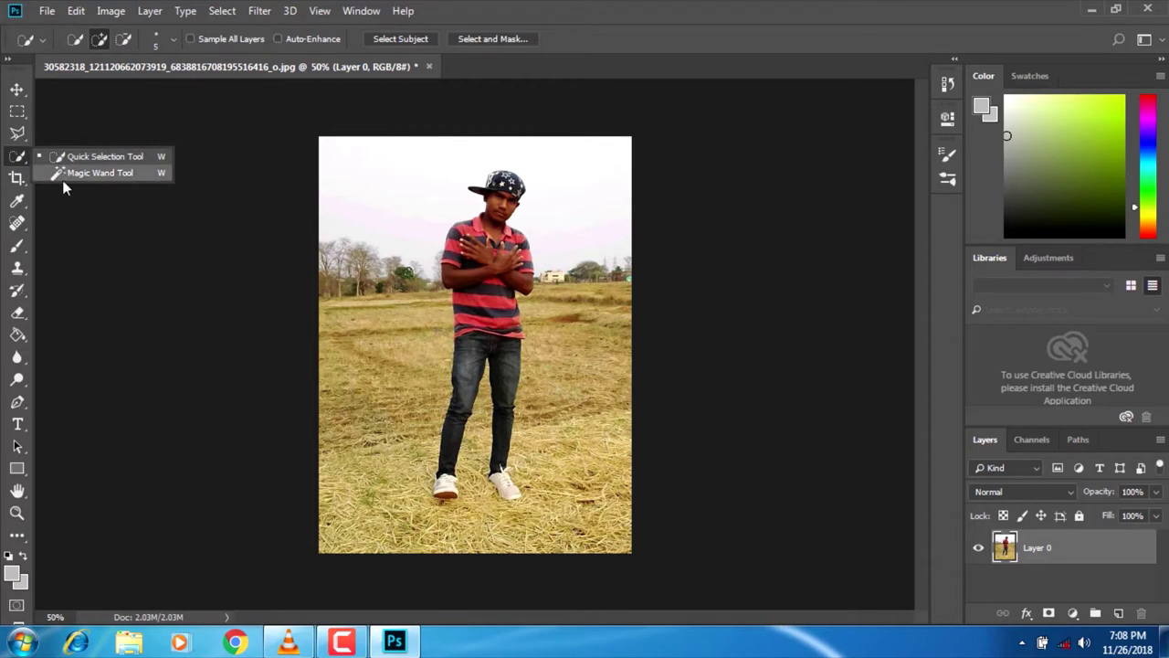
{"action": "left_click", "coordinate": [81, 173]}
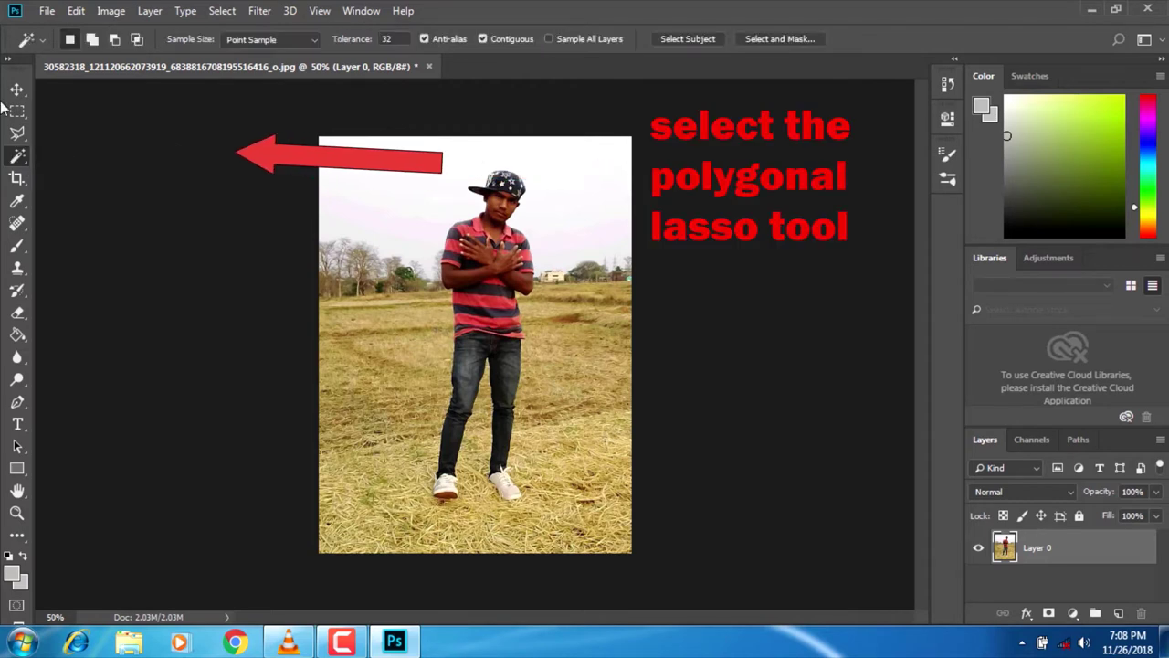
Outline the field on the image's left side with the Polygonal Lasso, following the man's leg and shoe closely, and delete it.
{"action": "left_click", "coordinate": [17, 133]}
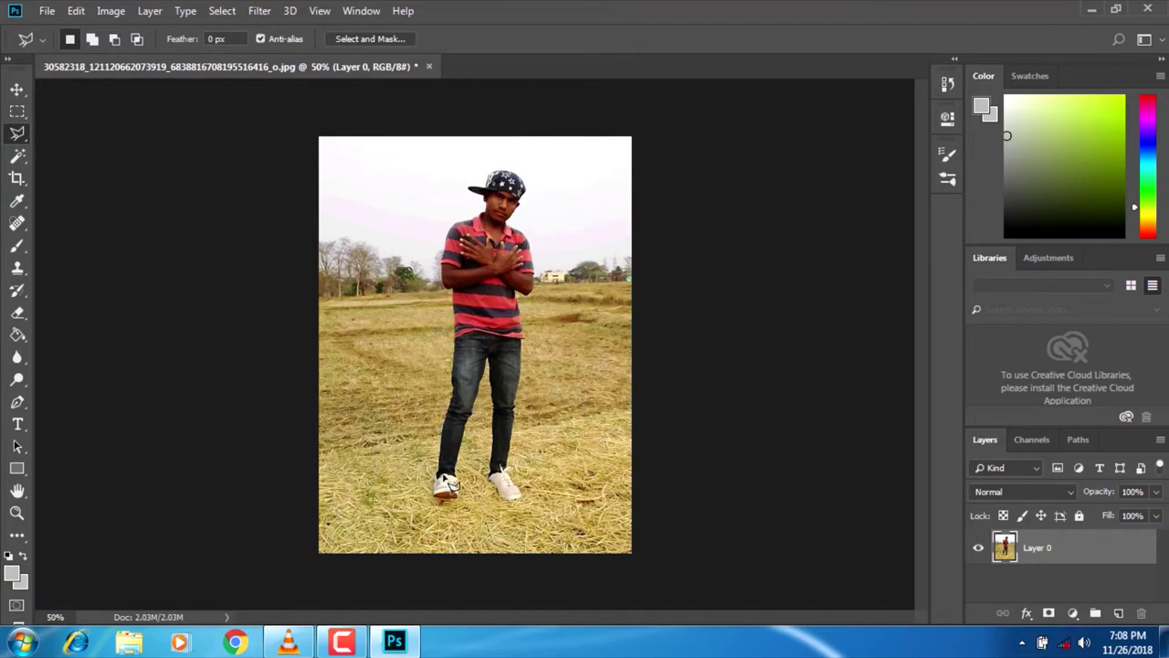
{"action": "key", "text": "ctrl+plus"}
{"action": "key", "text": "ctrl+plus"}
{"action": "key", "text": "ctrl+plus"}
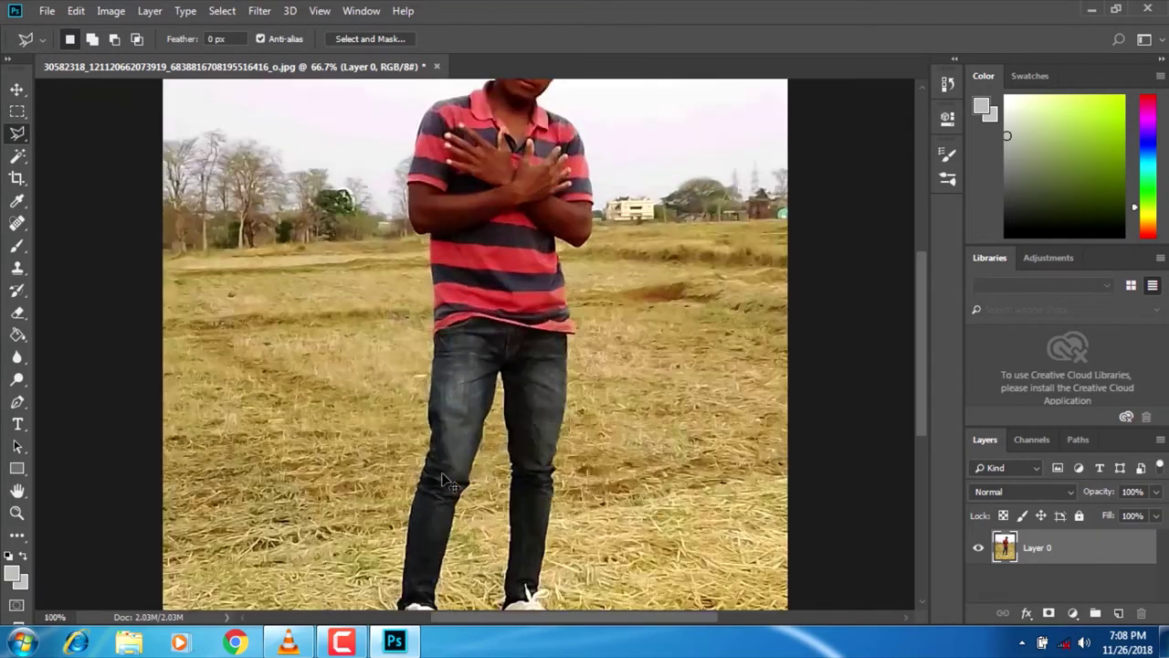
{"action": "scroll", "coordinate": [448, 482], "scroll_direction": "down", "scroll_amount": 10}
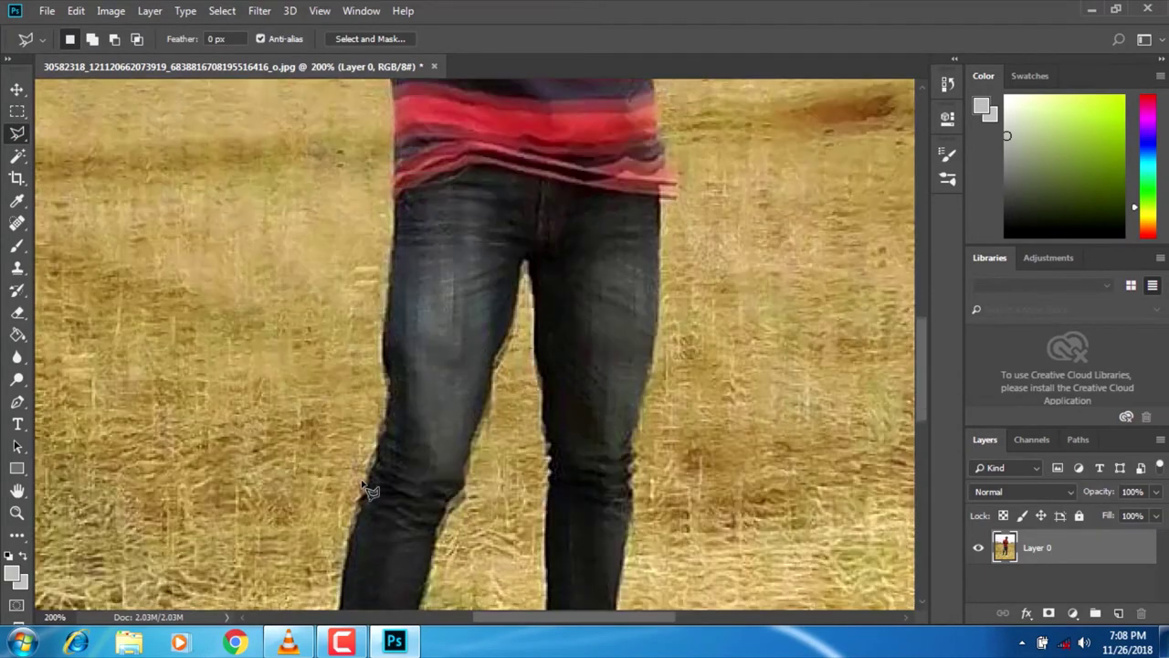
{"action": "scroll", "coordinate": [358, 514], "scroll_direction": "down", "scroll_amount": 1}
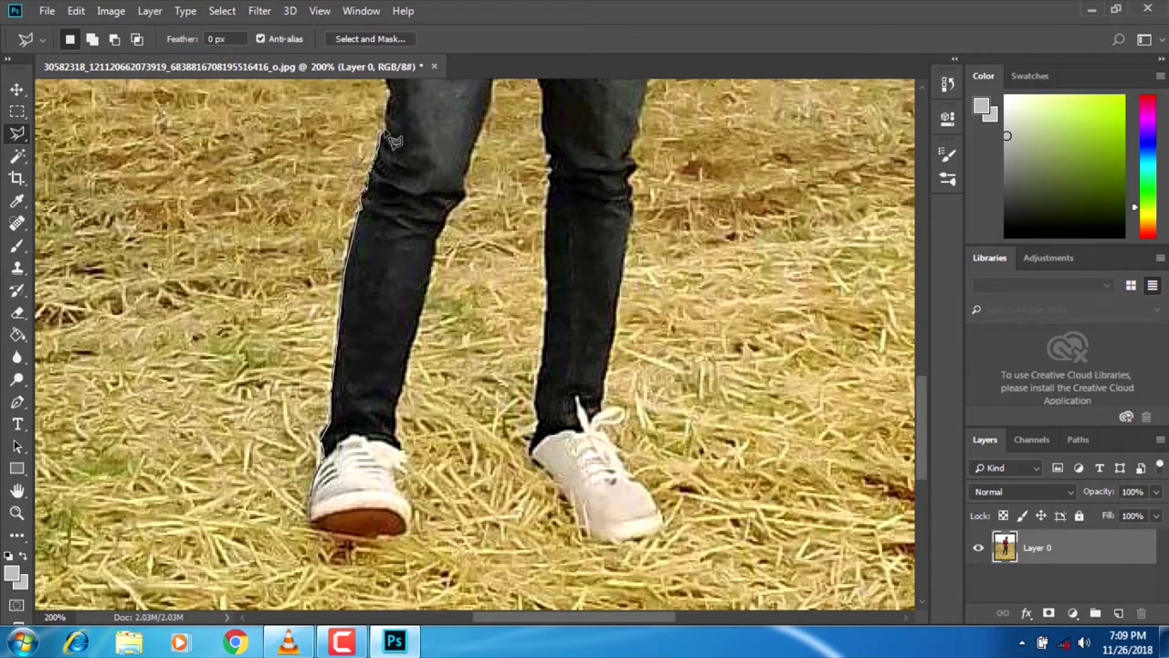
{"action": "scroll", "coordinate": [394, 142], "scroll_direction": "down", "scroll_amount": 3}
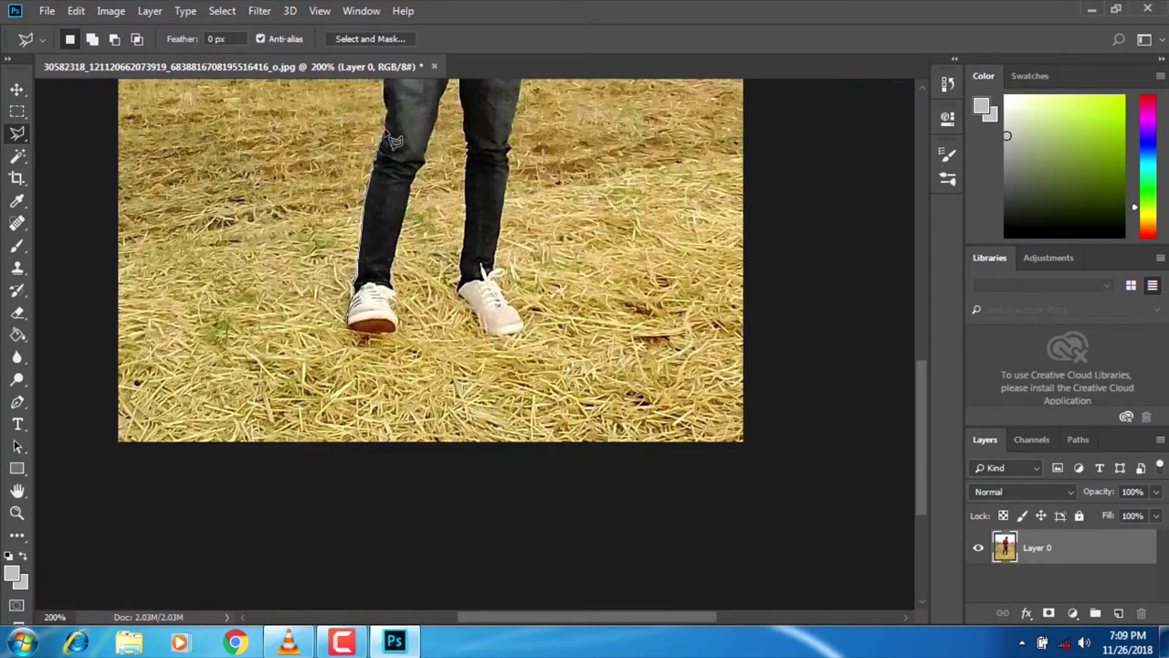
{"action": "scroll", "coordinate": [402, 128], "scroll_direction": "up", "scroll_amount": 5}
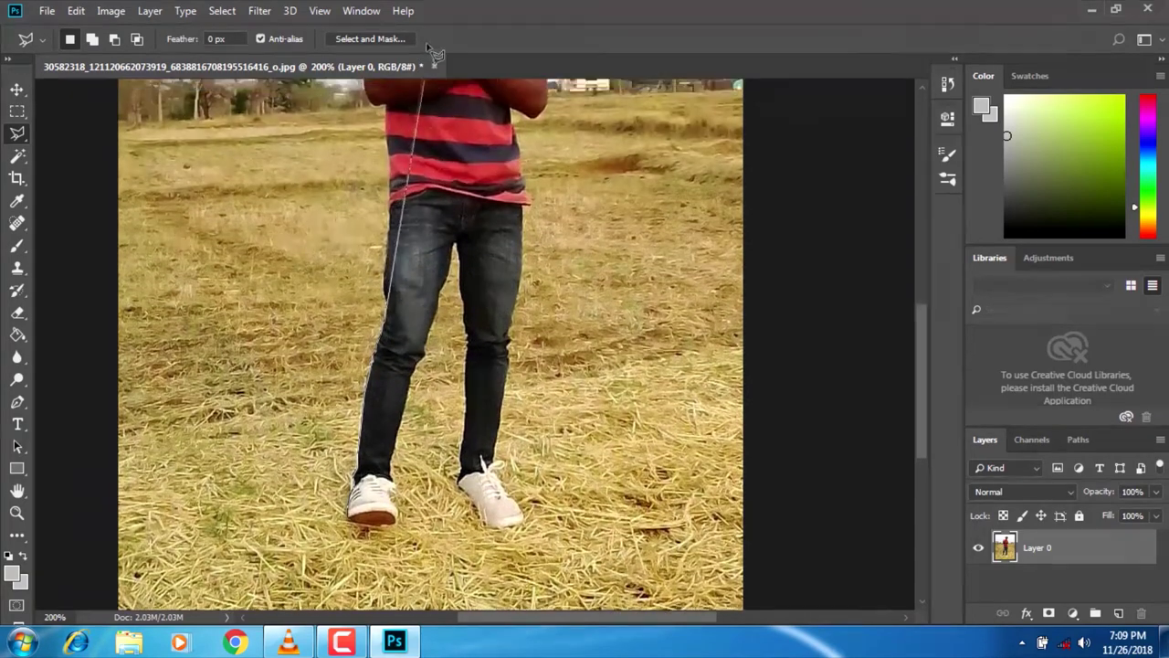
{"action": "scroll", "coordinate": [444, 91], "scroll_direction": "up", "scroll_amount": 1}
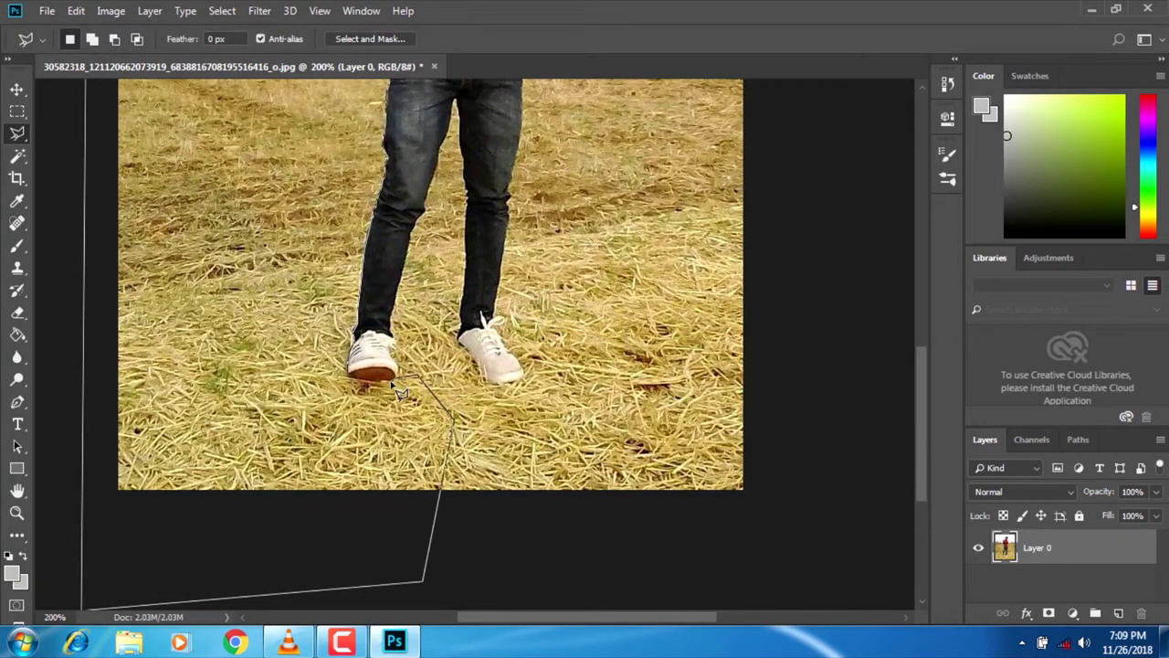
{"action": "left_click", "coordinate": [364, 383]}
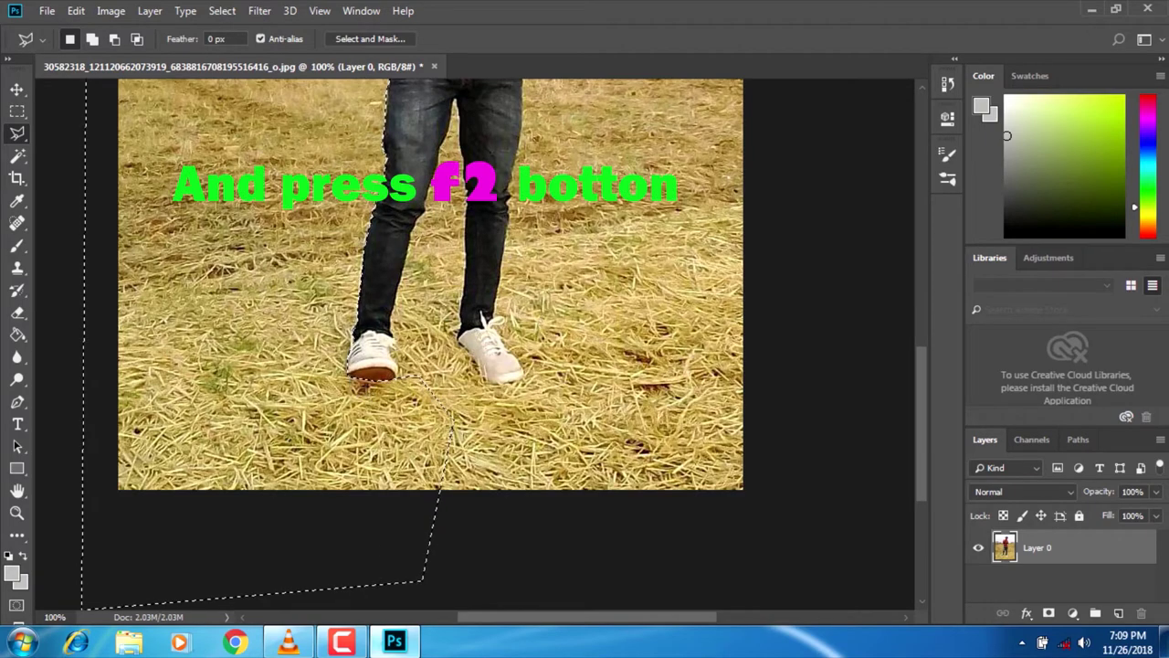
{"action": "scroll", "coordinate": [429, 347], "scroll_direction": "up", "scroll_amount": 4}
{"action": "key", "text": "F2"}
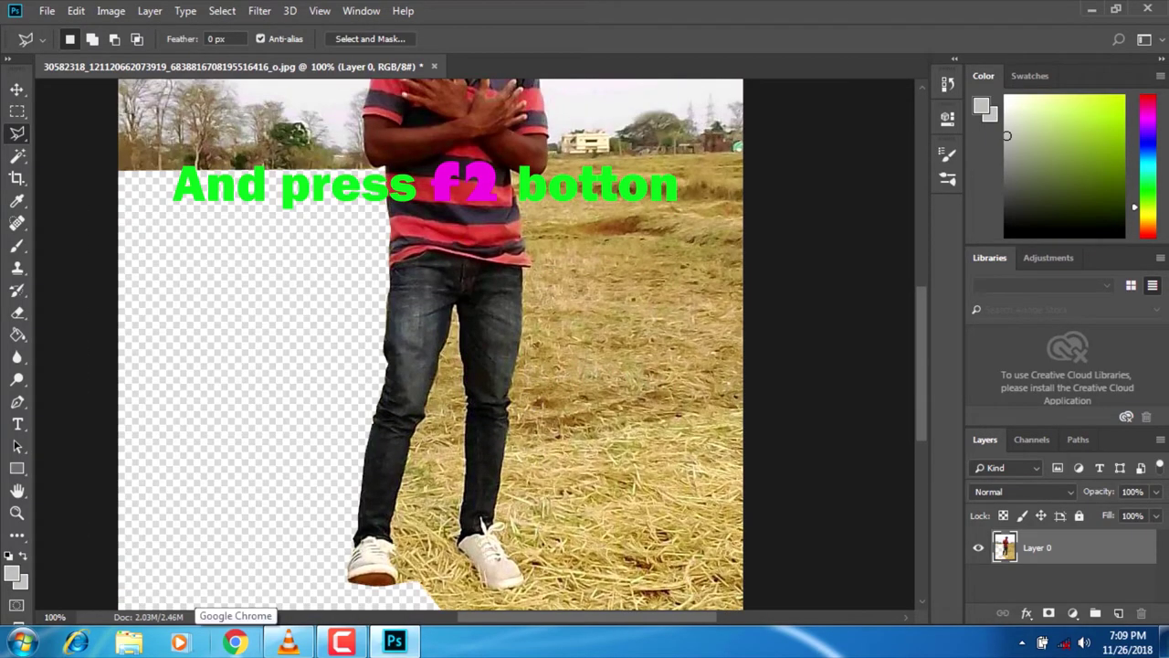
Outline the upper background around the man's arms, shoulders and cap with the Polygonal Lasso and delete it.
{"action": "scroll", "coordinate": [382, 368], "scroll_direction": "up", "scroll_amount": 4}
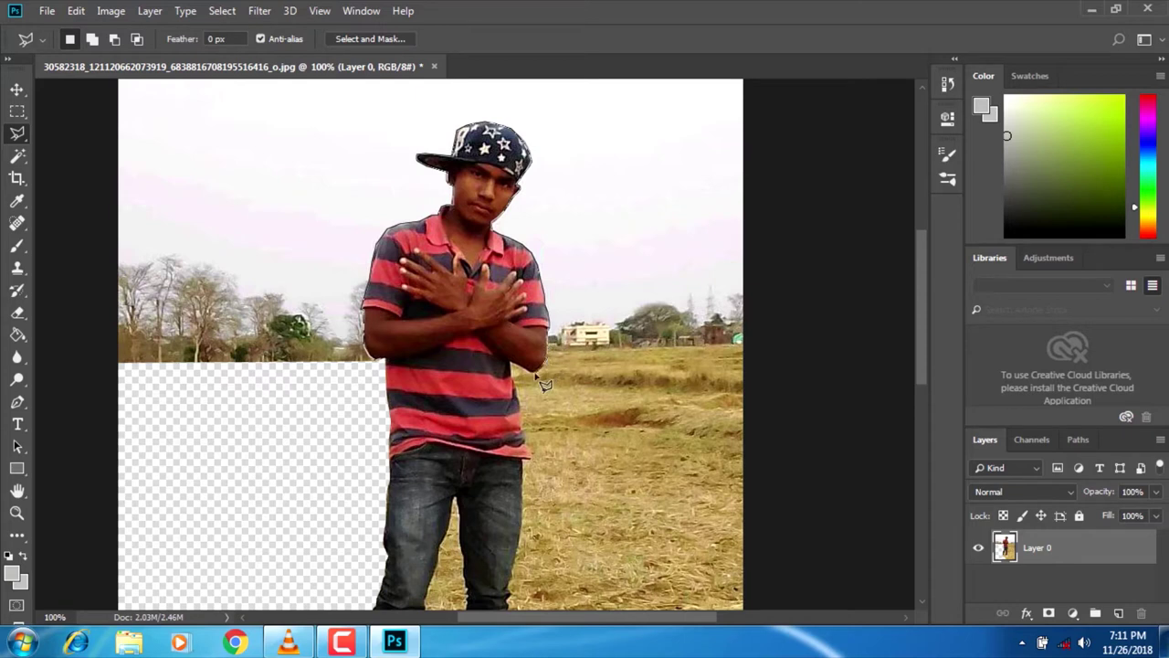
{"action": "mouse_move", "coordinate": [518, 395]}
{"action": "left_mouse_down"}
{"action": "mouse_move", "coordinate": [535, 458]}
{"action": "mouse_move", "coordinate": [524, 496]}
{"action": "mouse_move", "coordinate": [809, 451]}
{"action": "mouse_move", "coordinate": [808, 73]}
{"action": "mouse_move", "coordinate": [554, 110]}
{"action": "mouse_move", "coordinate": [93, 122]}
{"action": "mouse_move", "coordinate": [148, 18]}
{"action": "mouse_move", "coordinate": [45, 498]}
{"action": "mouse_move", "coordinate": [53, 599]}
{"action": "mouse_move", "coordinate": [48, 552]}
{"action": "mouse_move", "coordinate": [66, 550]}
{"action": "mouse_move", "coordinate": [258, 594]}
{"action": "mouse_move", "coordinate": [385, 562]}
{"action": "left_mouse_up"}
{"action": "left_click", "coordinate": [385, 561]}
{"action": "key", "text": "F2"}
{"action": "scroll", "coordinate": [630, 430], "scroll_direction": "down", "scroll_amount": 10}
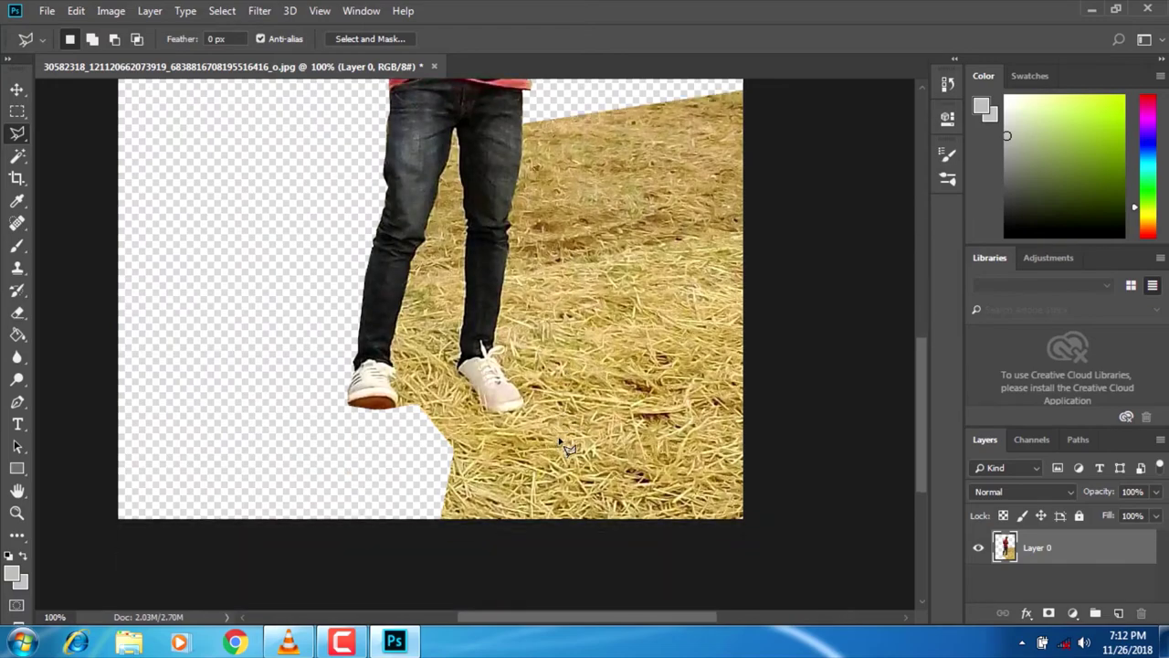
Outline the remaining field on the image's right side with the Polygonal Lasso, following the outer edge of the jeans, and delete it.
{"action": "key", "text": "ctrl+minus"}
{"action": "key", "text": "ctrl+minus"}
{"action": "key", "text": "ctrl+plus"}
{"action": "key", "text": "ctrl+plus"}
{"action": "key", "text": "ctrl+plus"}
{"action": "key", "text": "ctrl+plus"}
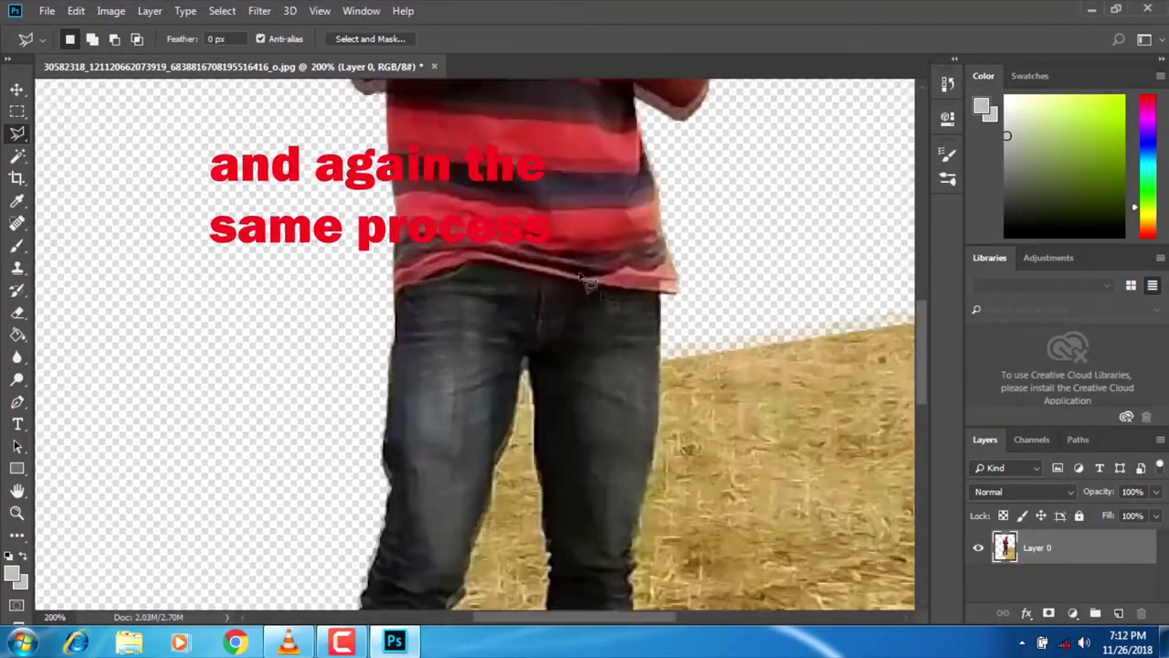
{"action": "mouse_move", "coordinate": [662, 131]}
{"action": "left_mouse_down"}
{"action": "mouse_move", "coordinate": [628, 321]}
{"action": "mouse_move", "coordinate": [638, 384]}
{"action": "mouse_move", "coordinate": [630, 400]}
{"action": "mouse_move", "coordinate": [618, 393]}
{"action": "mouse_move", "coordinate": [620, 520]}
{"action": "mouse_move", "coordinate": [621, 466]}
{"action": "mouse_move", "coordinate": [602, 577]}
{"action": "mouse_move", "coordinate": [608, 548]}
{"action": "mouse_move", "coordinate": [606, 580]}
{"action": "mouse_move", "coordinate": [636, 588]}
{"action": "mouse_move", "coordinate": [609, 601]}
{"action": "mouse_move", "coordinate": [611, 651]}
{"action": "mouse_move", "coordinate": [610, 528]}
{"action": "mouse_move", "coordinate": [664, 620]}
{"action": "mouse_move", "coordinate": [659, 566]}
{"action": "mouse_move", "coordinate": [666, 583]}
{"action": "mouse_move", "coordinate": [765, 626]}
{"action": "mouse_move", "coordinate": [668, 548]}
{"action": "mouse_move", "coordinate": [874, 569]}
{"action": "mouse_move", "coordinate": [859, 41]}
{"action": "mouse_move", "coordinate": [887, 122]}
{"action": "mouse_move", "coordinate": [347, 283]}
{"action": "left_mouse_up"}
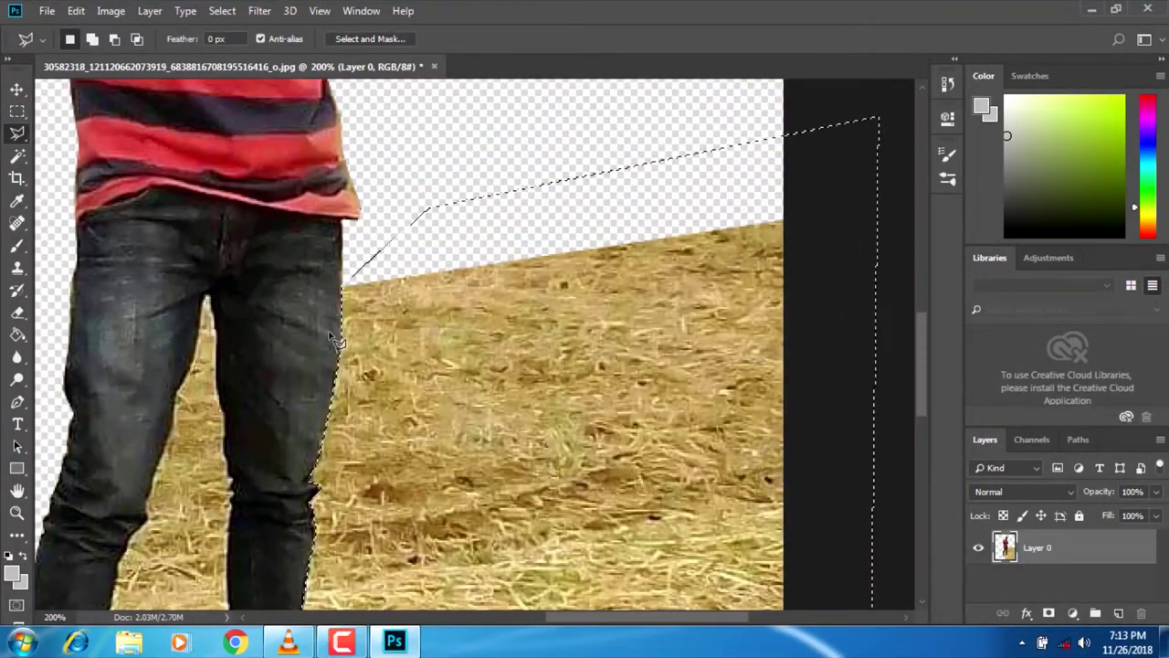
{"action": "key", "text": "Delete"}
Outline the straw between the man's legs and beneath his shoes with the Polygonal Lasso, following the inner jeans and shoe edges, and delete it.
{"action": "scroll", "coordinate": [447, 508], "scroll_direction": "left", "scroll_amount": 5}
{"action": "scroll", "coordinate": [447, 509], "scroll_direction": "down", "scroll_amount": 8}
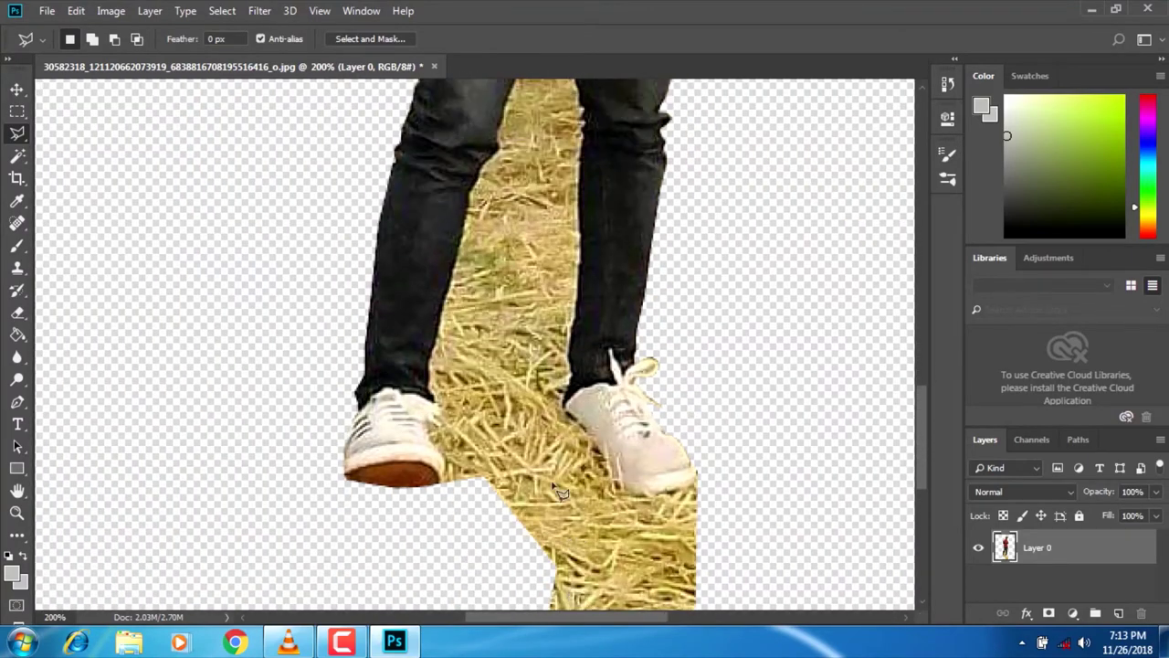
{"action": "mouse_move", "coordinate": [441, 500]}
{"action": "left_mouse_down"}
{"action": "mouse_move", "coordinate": [430, 436]}
{"action": "mouse_move", "coordinate": [446, 453]}
{"action": "left_mouse_up"}
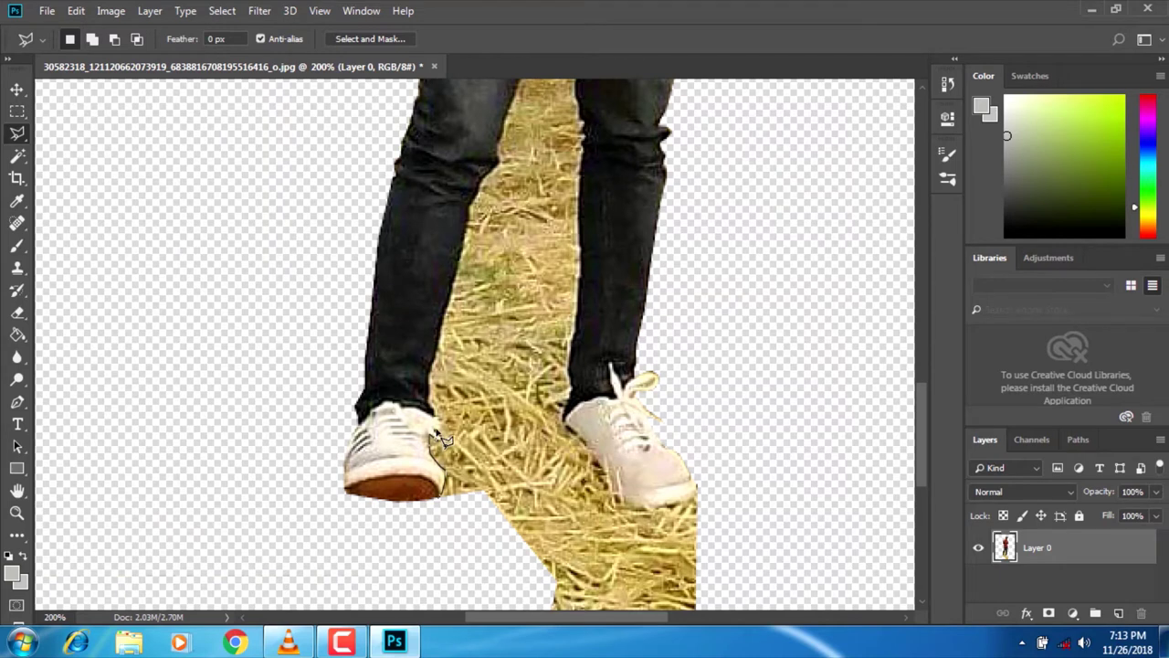
{"action": "mouse_move", "coordinate": [442, 422]}
{"action": "left_mouse_down"}
{"action": "mouse_move", "coordinate": [435, 382]}
{"action": "mouse_move", "coordinate": [447, 325]}
{"action": "mouse_move", "coordinate": [477, 219]}
{"action": "mouse_move", "coordinate": [507, 168]}
{"action": "mouse_move", "coordinate": [515, 107]}
{"action": "mouse_move", "coordinate": [527, 267]}
{"action": "mouse_move", "coordinate": [561, 112]}
{"action": "mouse_move", "coordinate": [595, 332]}
{"action": "mouse_move", "coordinate": [592, 433]}
{"action": "mouse_move", "coordinate": [584, 352]}
{"action": "mouse_move", "coordinate": [573, 452]}
{"action": "mouse_move", "coordinate": [625, 537]}
{"action": "mouse_move", "coordinate": [698, 541]}
{"action": "mouse_move", "coordinate": [710, 519]}
{"action": "mouse_move", "coordinate": [742, 594]}
{"action": "mouse_move", "coordinate": [535, 555]}
{"action": "mouse_move", "coordinate": [454, 308]}
{"action": "left_mouse_up"}
{"action": "scroll", "coordinate": [592, 433], "scroll_direction": "down", "scroll_amount": 3}
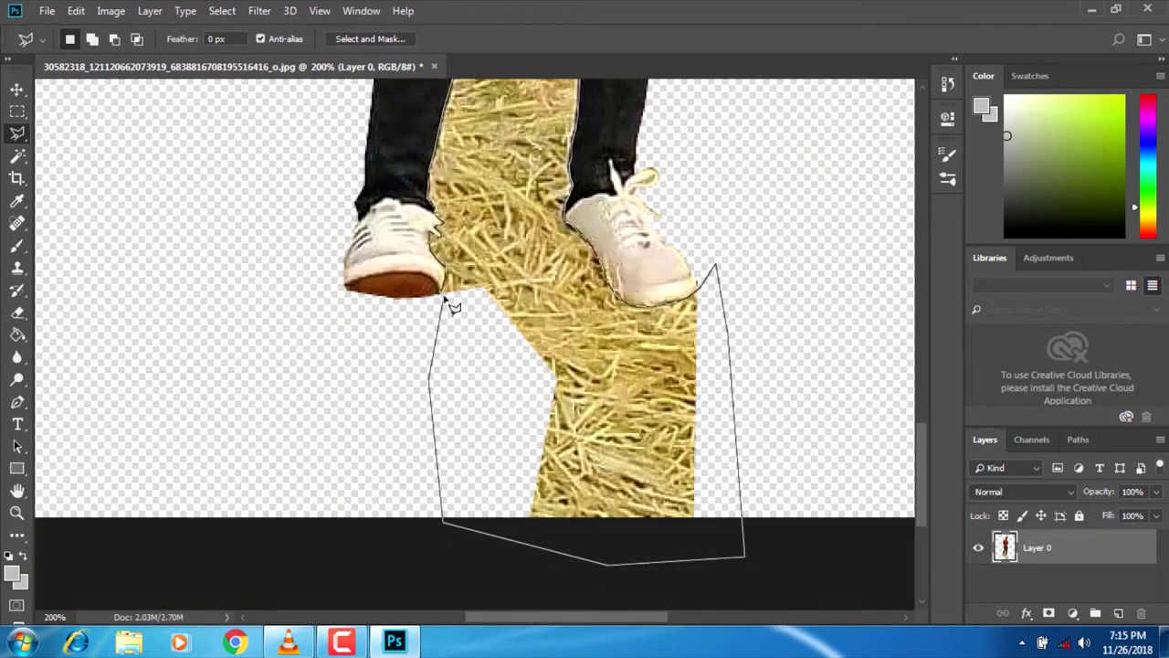
{"action": "left_click", "coordinate": [446, 298]}
{"action": "scroll", "coordinate": [311, 229], "scroll_direction": "up", "scroll_amount": 5}
{"action": "key", "text": "Delete"}
{"action": "scroll", "coordinate": [310, 229], "scroll_direction": "down", "scroll_amount": 3}
{"action": "left_click", "coordinate": [16, 356]}
{"action": "left_click", "coordinate": [81, 39]}
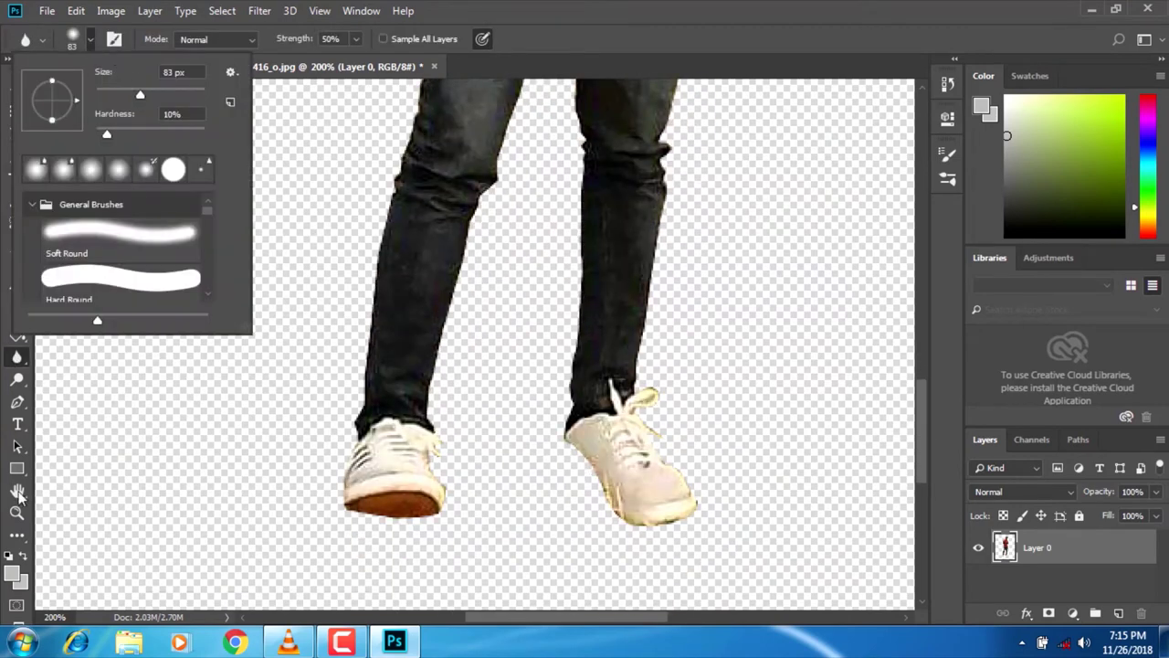
{"action": "left_click", "coordinate": [24, 373]}
Select the sole of the shoe on the image's left side with the Polygonal Lasso and place a copy of it beside the other shoe.
{"action": "left_click", "coordinate": [19, 133]}
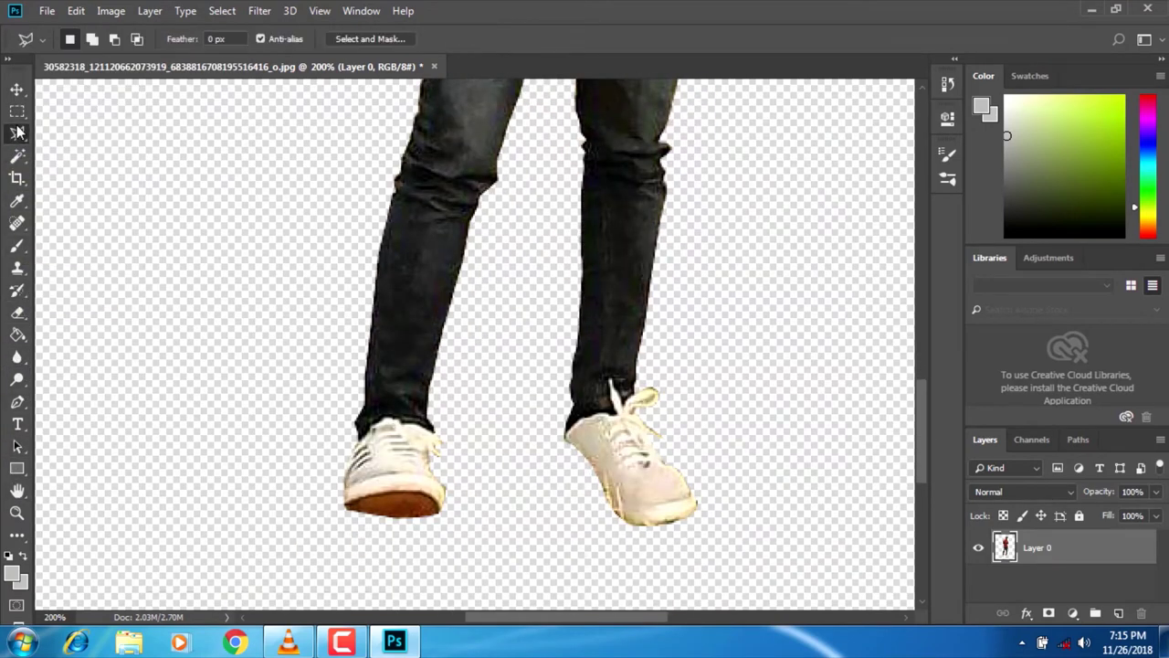
{"action": "left_click_drag", "start_coordinate": [347, 488], "coordinate": [448, 508]}
{"action": "key", "text": "alt"}
{"action": "left_click", "coordinate": [16, 88]}
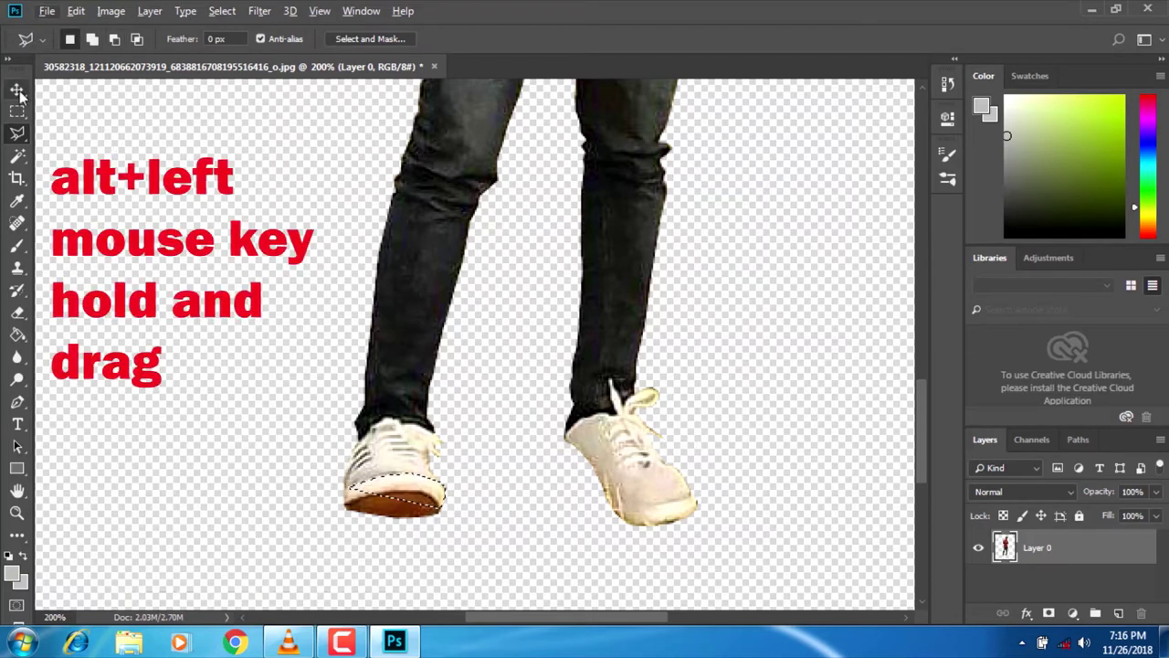
{"action": "left_click_drag", "start_coordinate": [407, 492], "coordinate": [624, 492]}
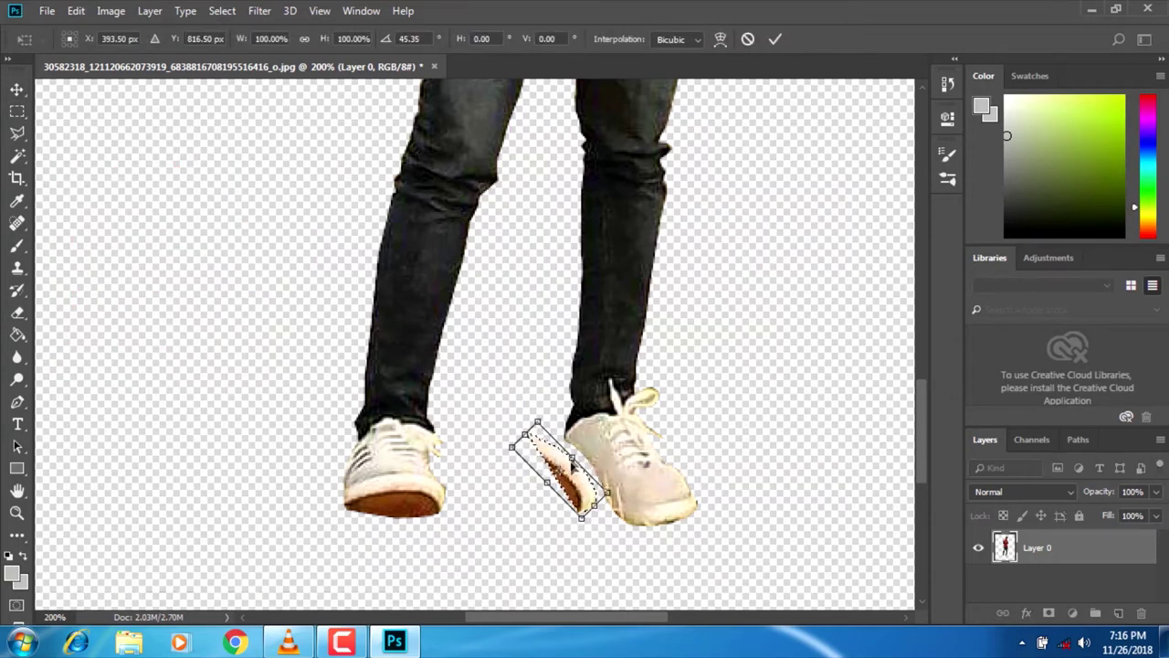
Rotate the copied sole to about 52°, flip it with its height at about -118%, and fit it along the other shoe's inner edge.
{"action": "left_click_drag", "start_coordinate": [543, 485], "coordinate": [589, 480]}
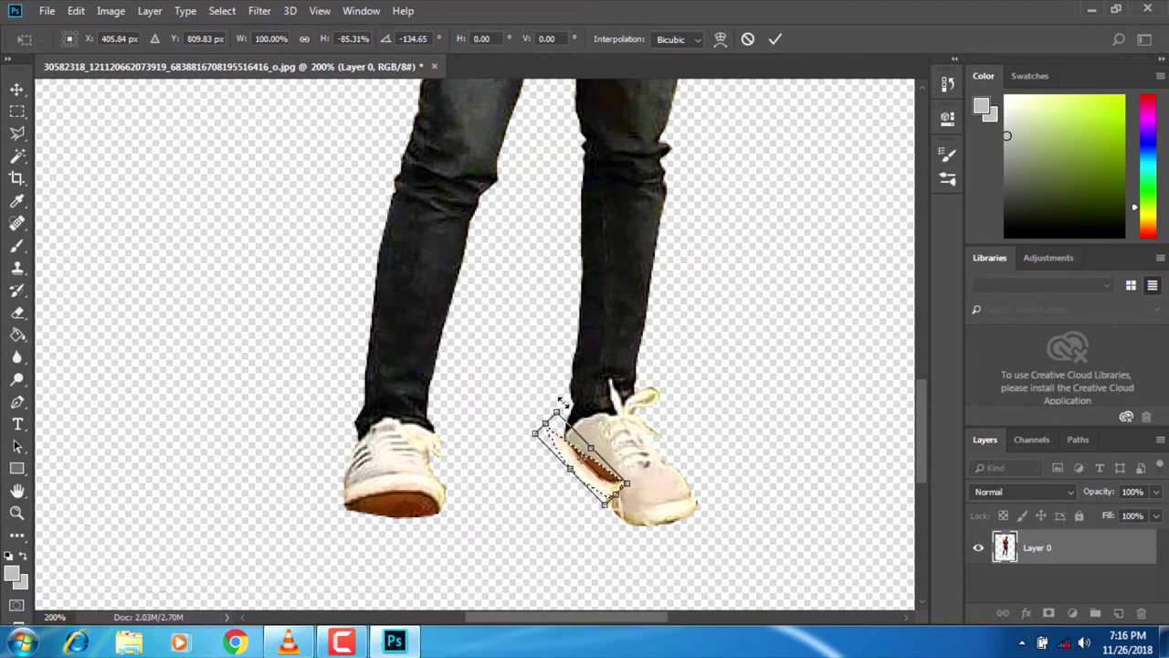
{"action": "left_click_drag", "start_coordinate": [559, 400], "coordinate": [569, 397]}
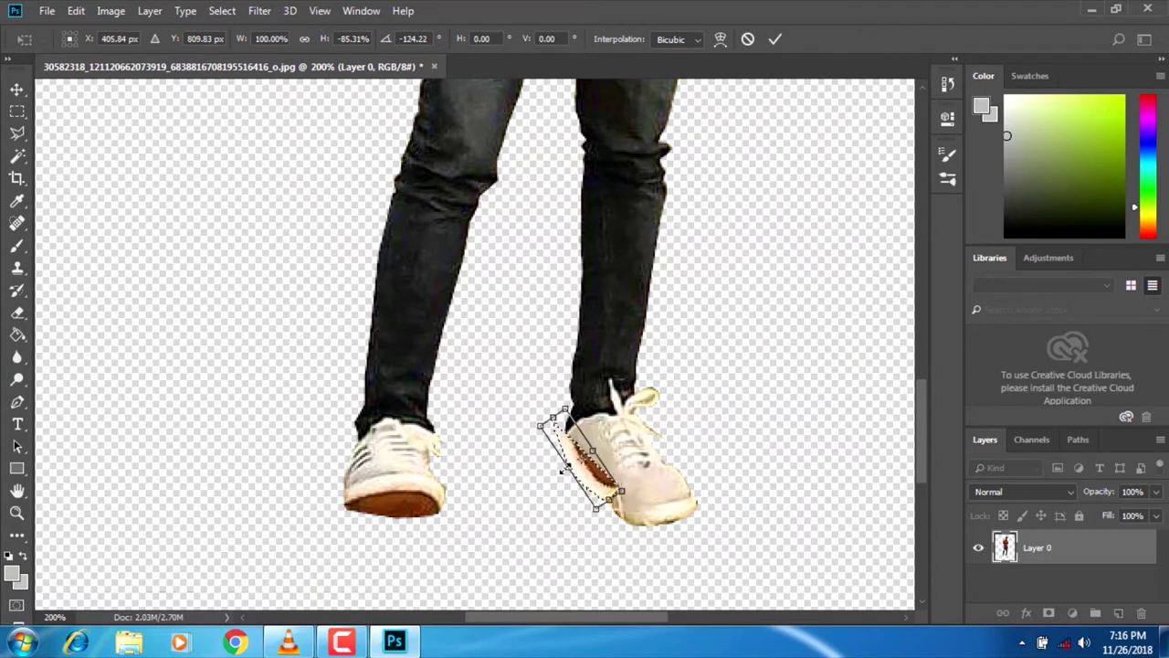
{"action": "left_click_drag", "start_coordinate": [588, 462], "coordinate": [610, 455]}
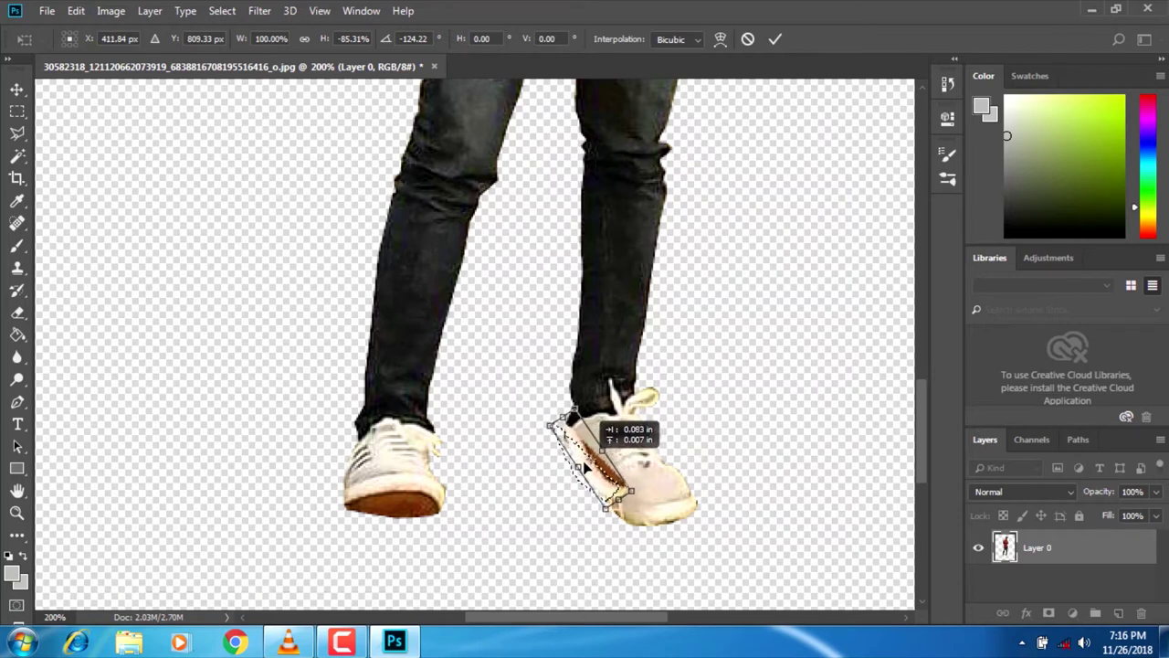
{"action": "left_click_drag", "start_coordinate": [597, 454], "coordinate": [570, 501]}
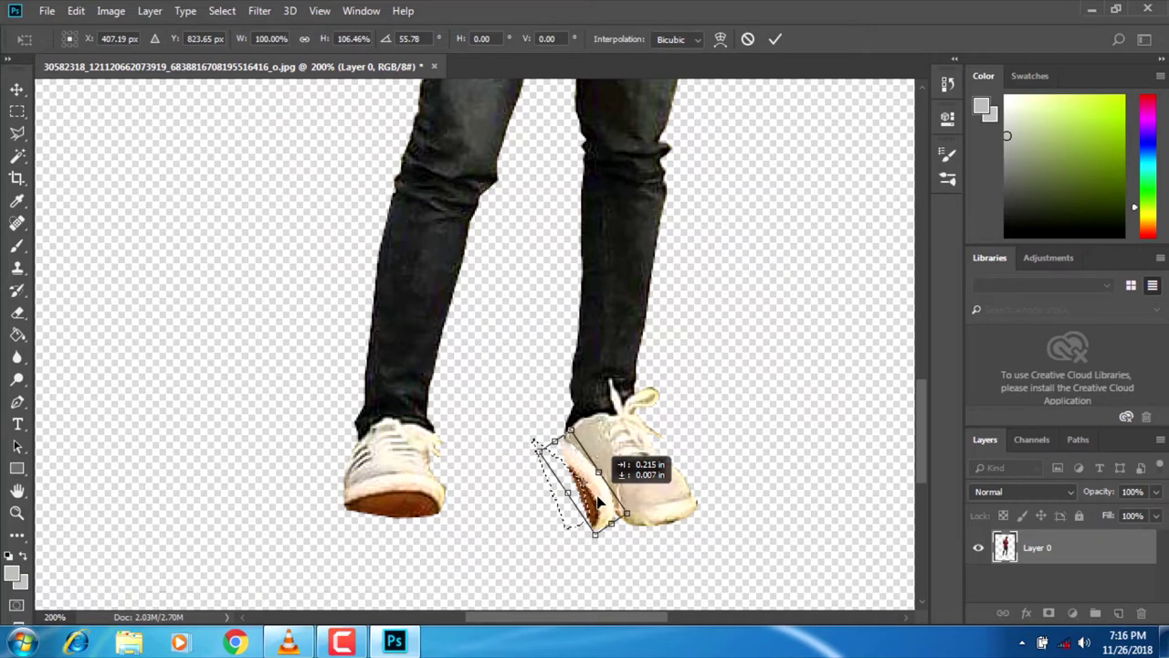
{"action": "left_click_drag", "start_coordinate": [608, 509], "coordinate": [642, 526]}
{"action": "mouse_move", "coordinate": [572, 475]}
{"action": "left_mouse_down"}
{"action": "mouse_move", "coordinate": [575, 452]}
{"action": "mouse_move", "coordinate": [560, 523]}
{"action": "mouse_move", "coordinate": [587, 484]}
{"action": "left_mouse_up"}
{"action": "left_click_drag", "start_coordinate": [657, 466], "coordinate": [652, 504]}
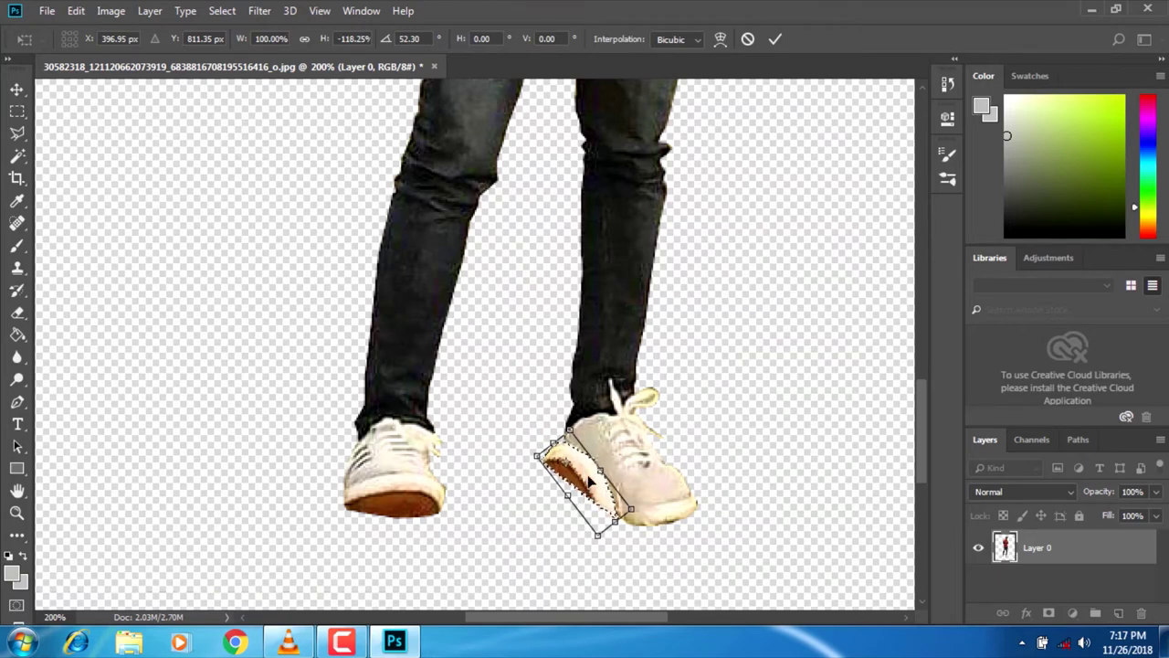
{"action": "left_click", "coordinate": [774, 38]}
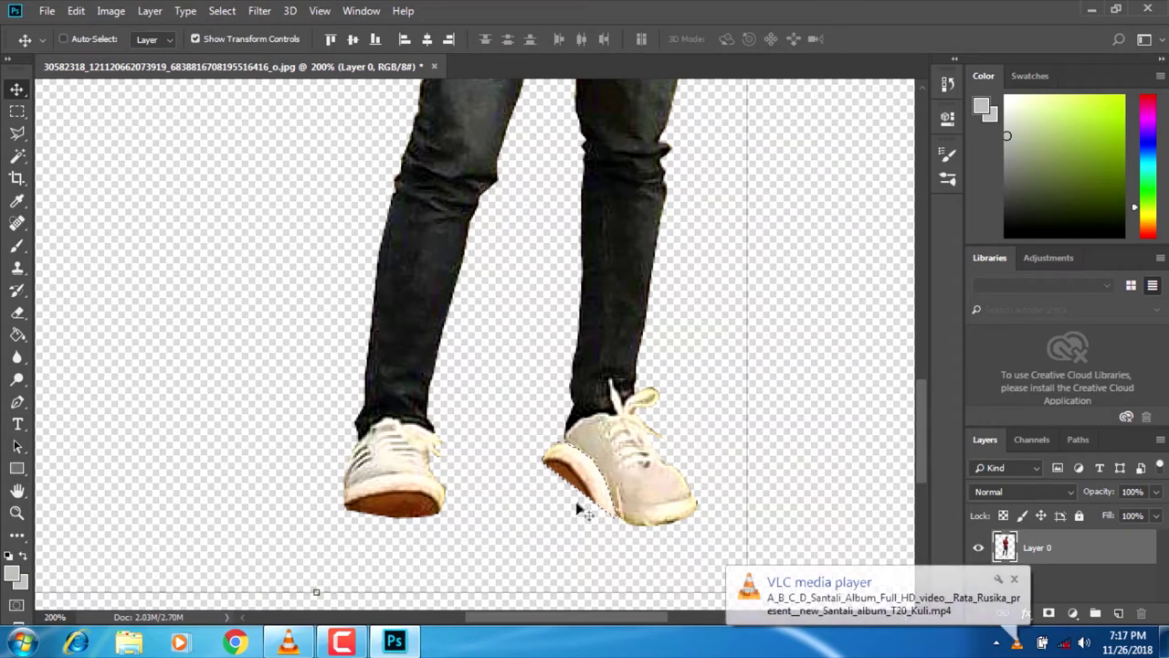
Nudge the copied sole against the shoe and warp it so it curves along the shoe's side up to the heel.
{"action": "left_click_drag", "start_coordinate": [577, 509], "coordinate": [580, 484]}
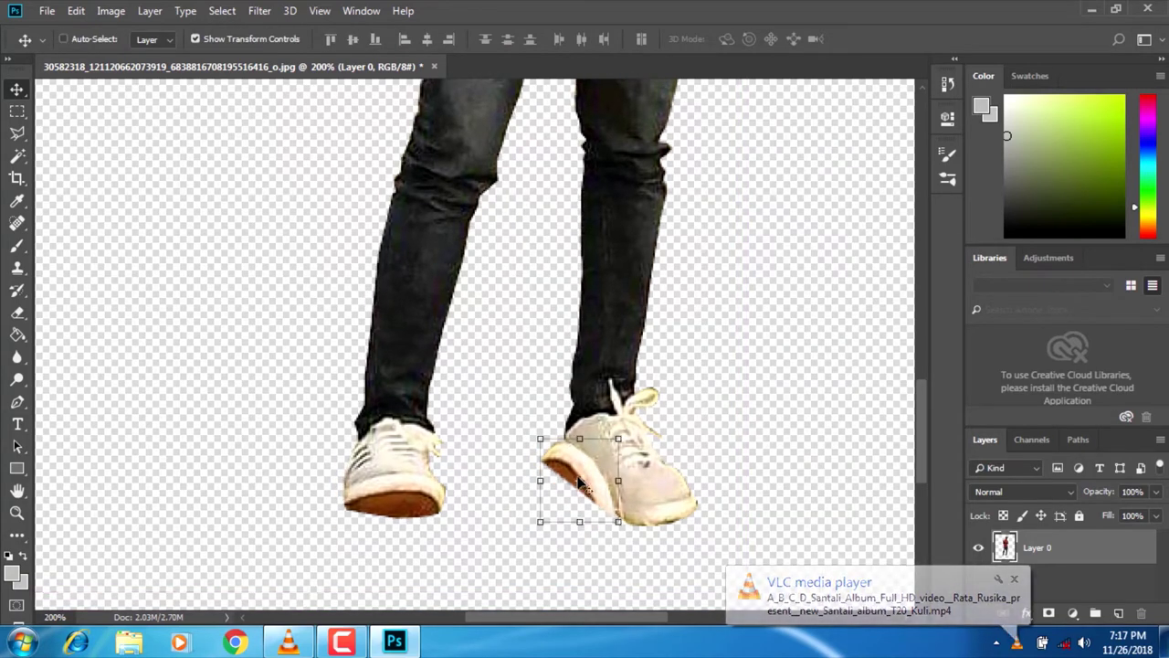
{"action": "key", "text": "ctrl+t"}
{"action": "left_click_drag", "start_coordinate": [577, 471], "coordinate": [579, 474]}
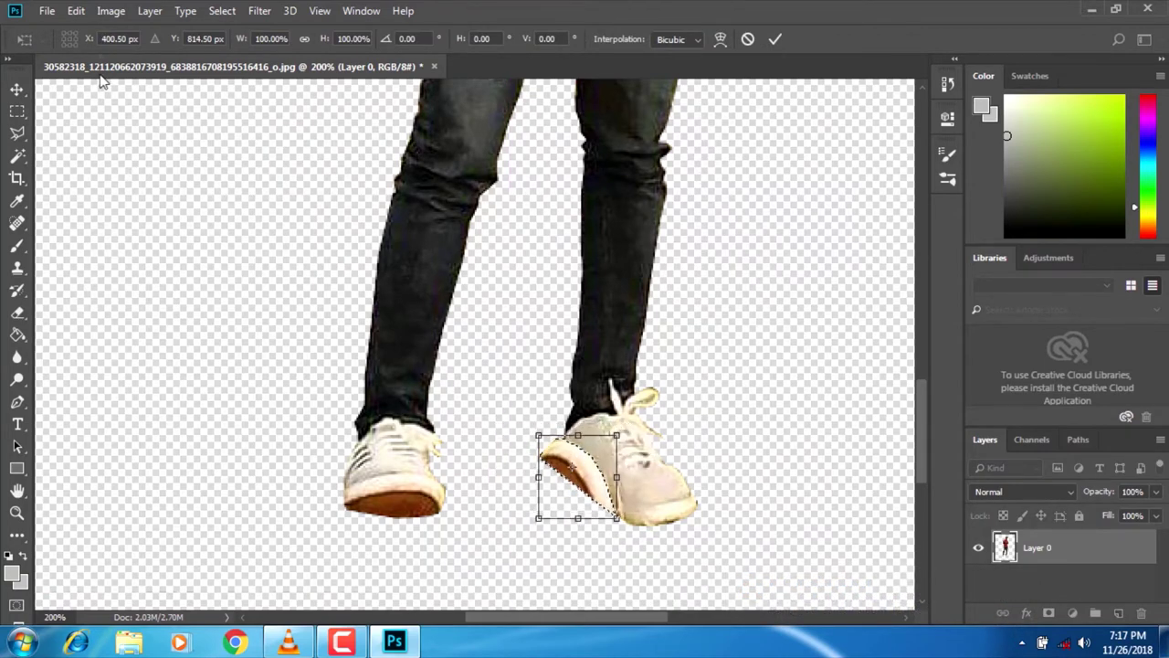
{"action": "left_click", "coordinate": [75, 11]}
{"action": "mouse_move", "coordinate": [201, 384]}
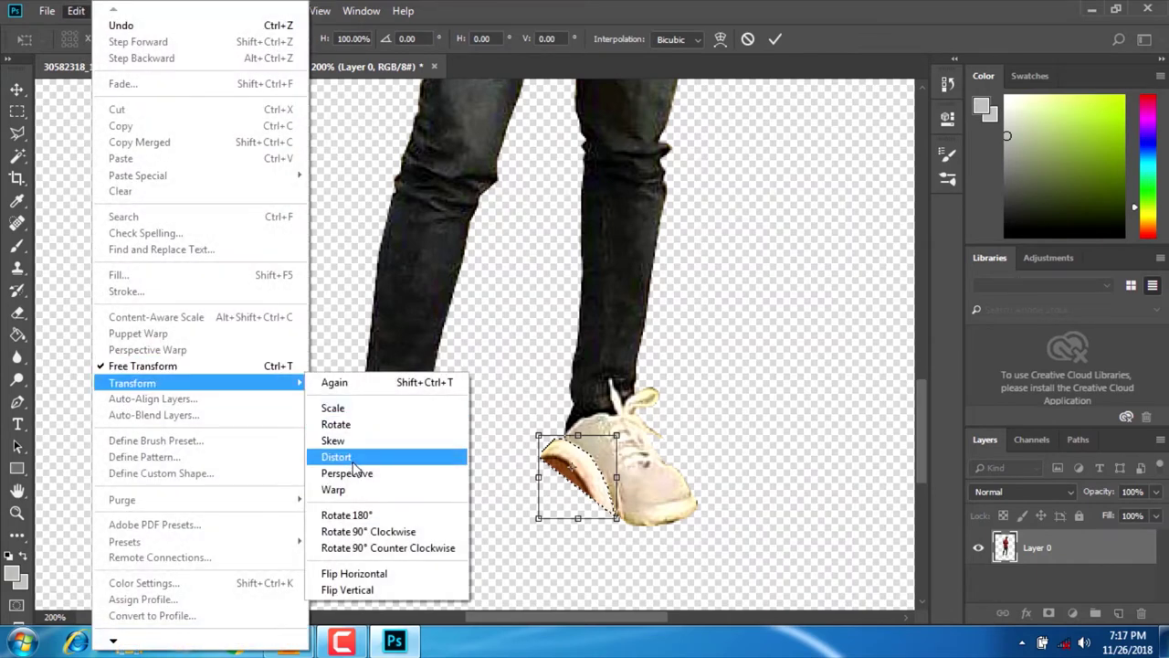
{"action": "left_click", "coordinate": [349, 490]}
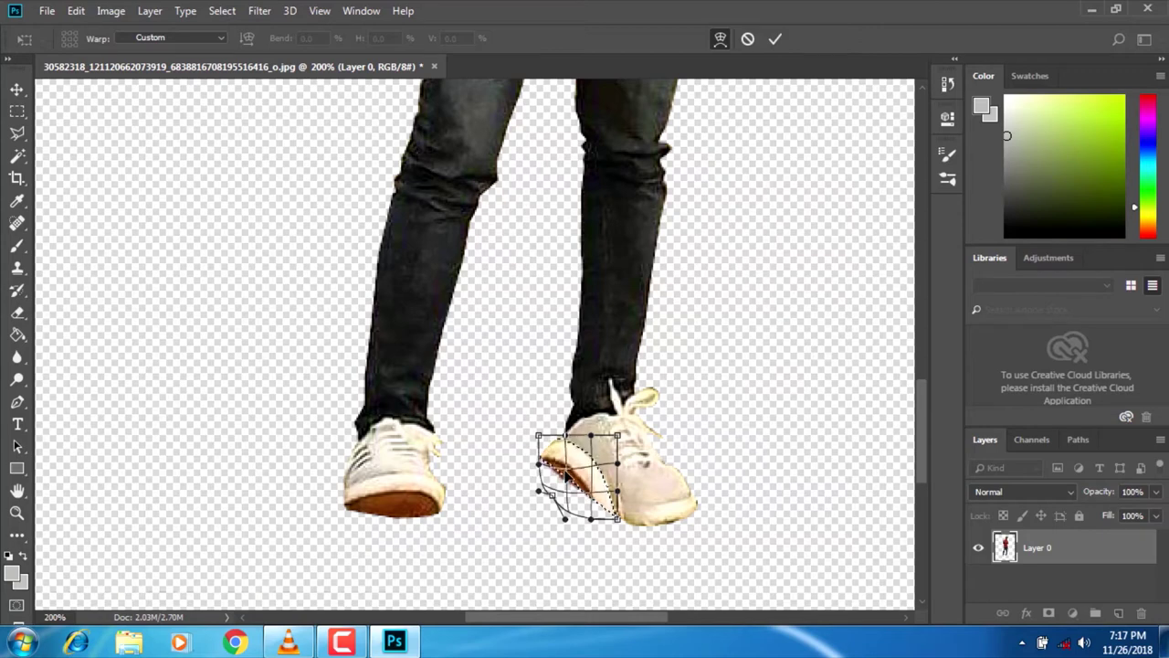
{"action": "left_click_drag", "start_coordinate": [545, 440], "coordinate": [569, 413]}
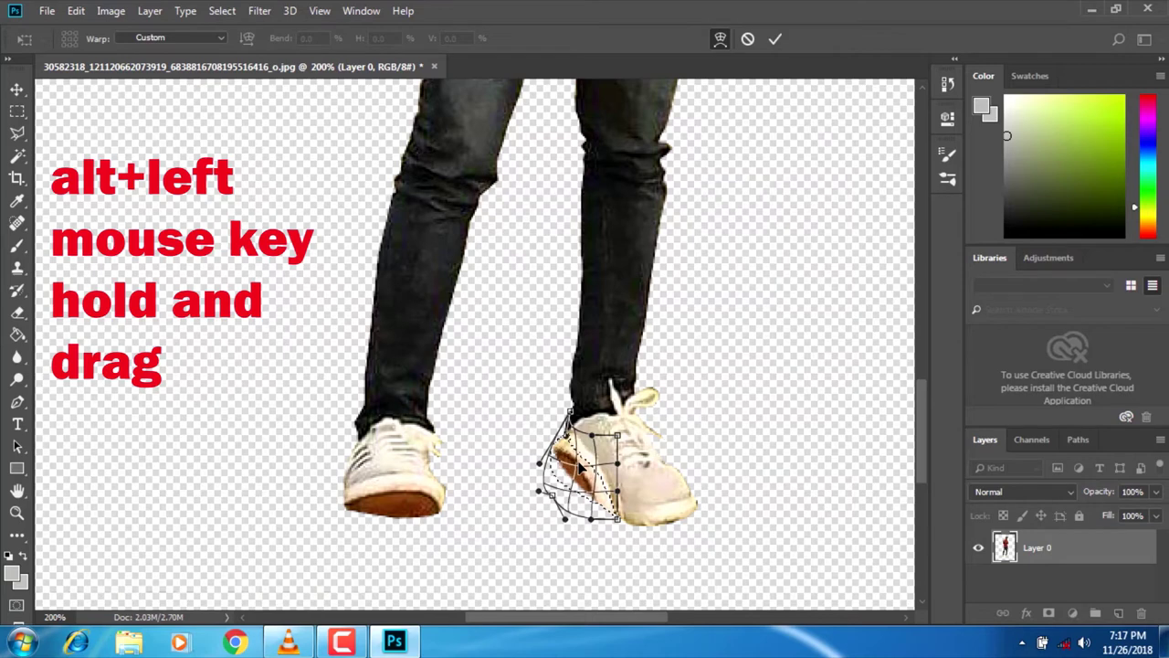
{"action": "mouse_move", "coordinate": [628, 442]}
{"action": "left_mouse_down"}
{"action": "mouse_move", "coordinate": [623, 411]}
{"action": "mouse_move", "coordinate": [607, 438]}
{"action": "mouse_move", "coordinate": [614, 429]}
{"action": "left_mouse_up"}
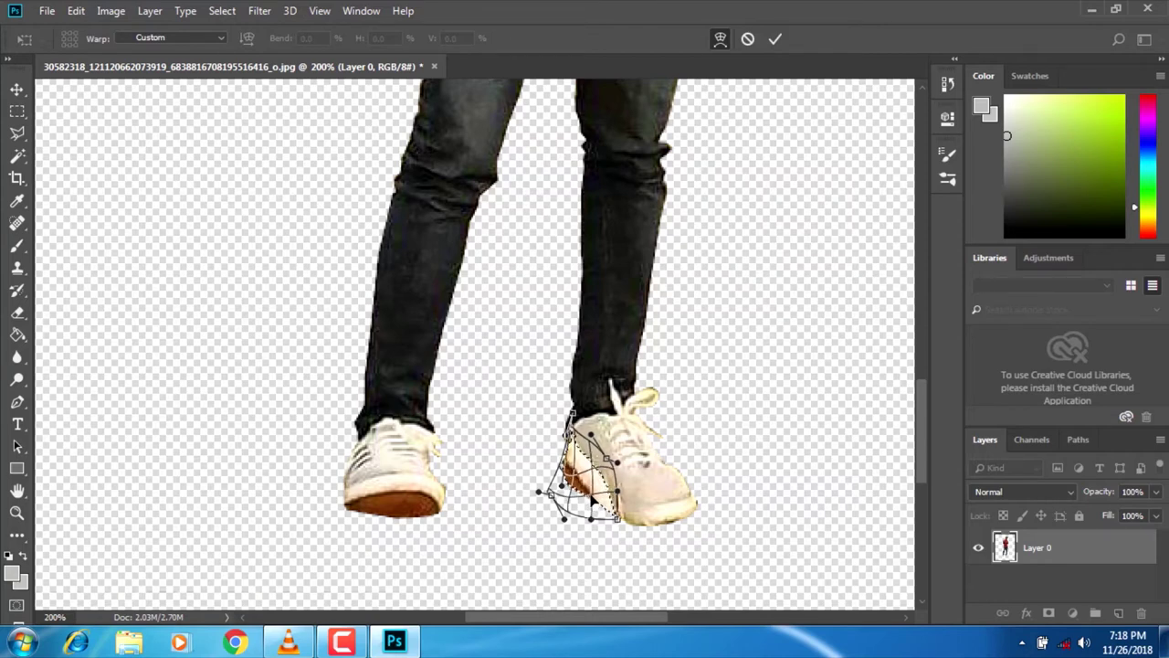
{"action": "left_click_drag", "start_coordinate": [619, 521], "coordinate": [624, 522]}
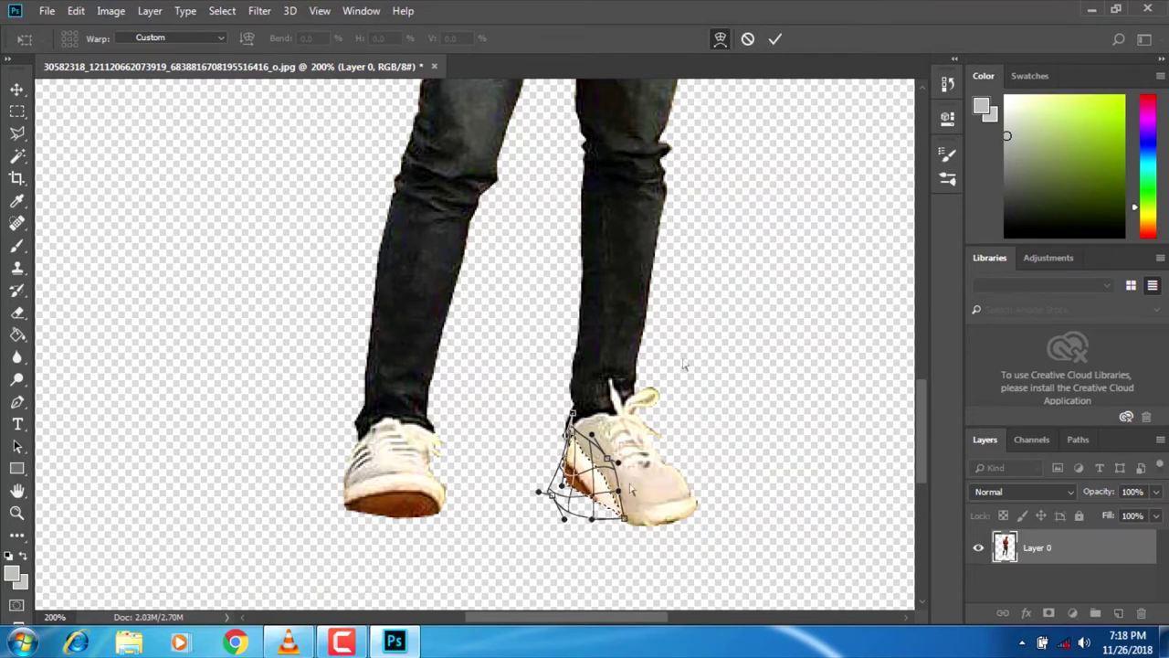
{"action": "left_click", "coordinate": [773, 42]}
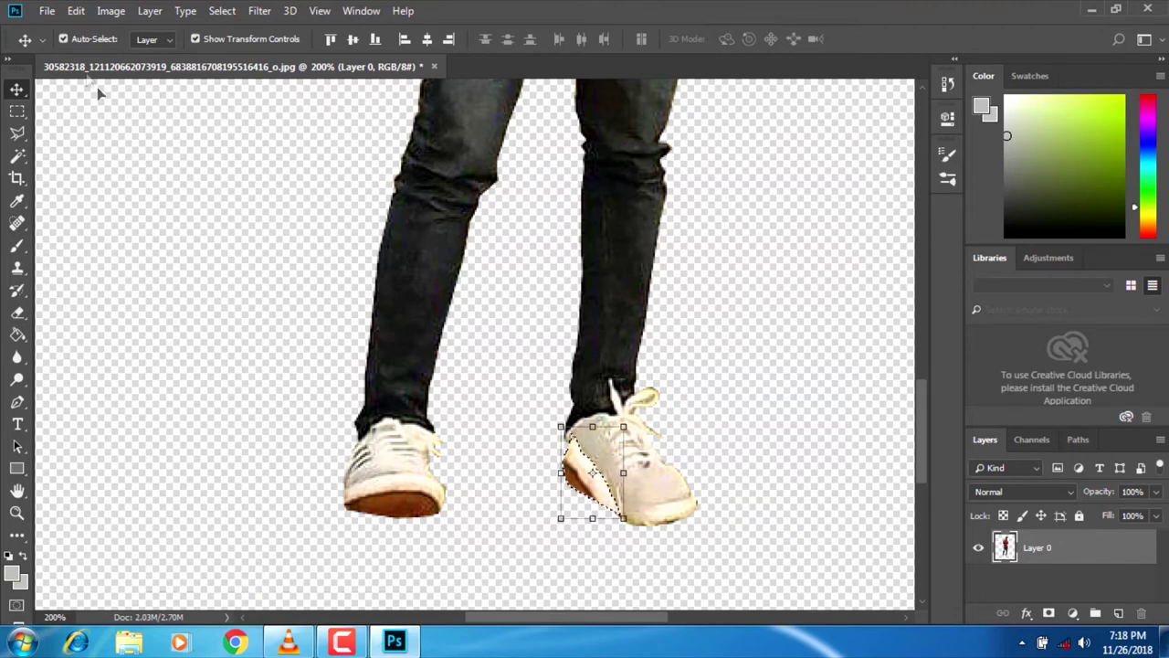
Warp the copied sole once more, bulging its upper end slightly outward at the heel, and deselect it.
{"action": "left_click", "coordinate": [76, 10]}
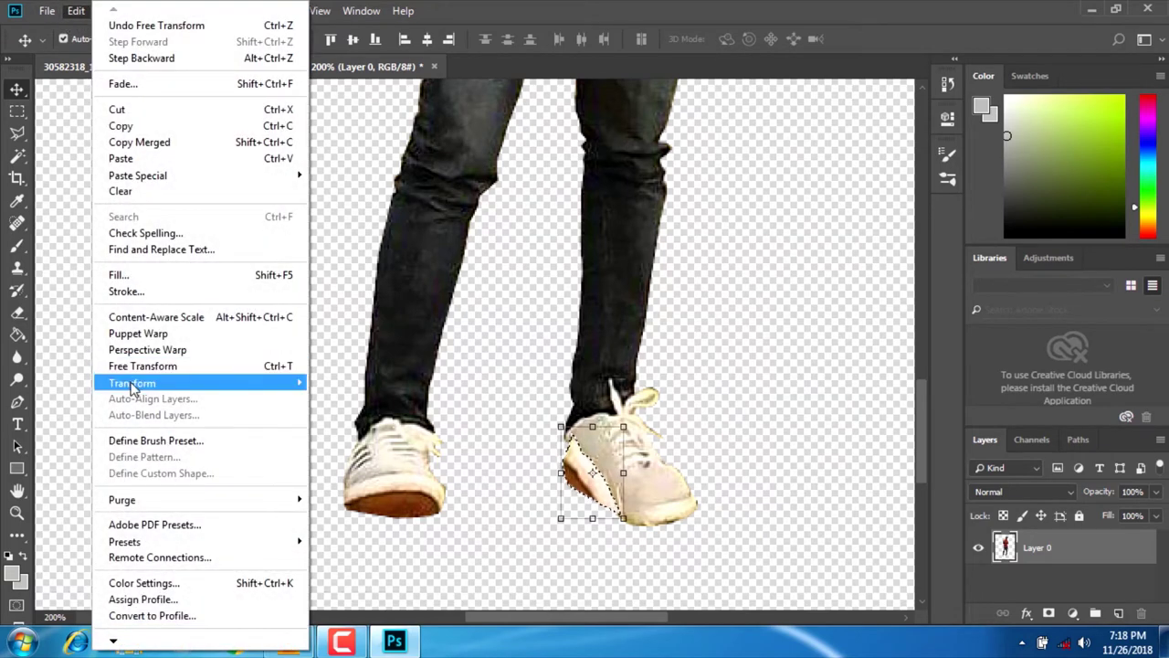
{"action": "mouse_move", "coordinate": [132, 388]}
{"action": "left_click", "coordinate": [340, 485]}
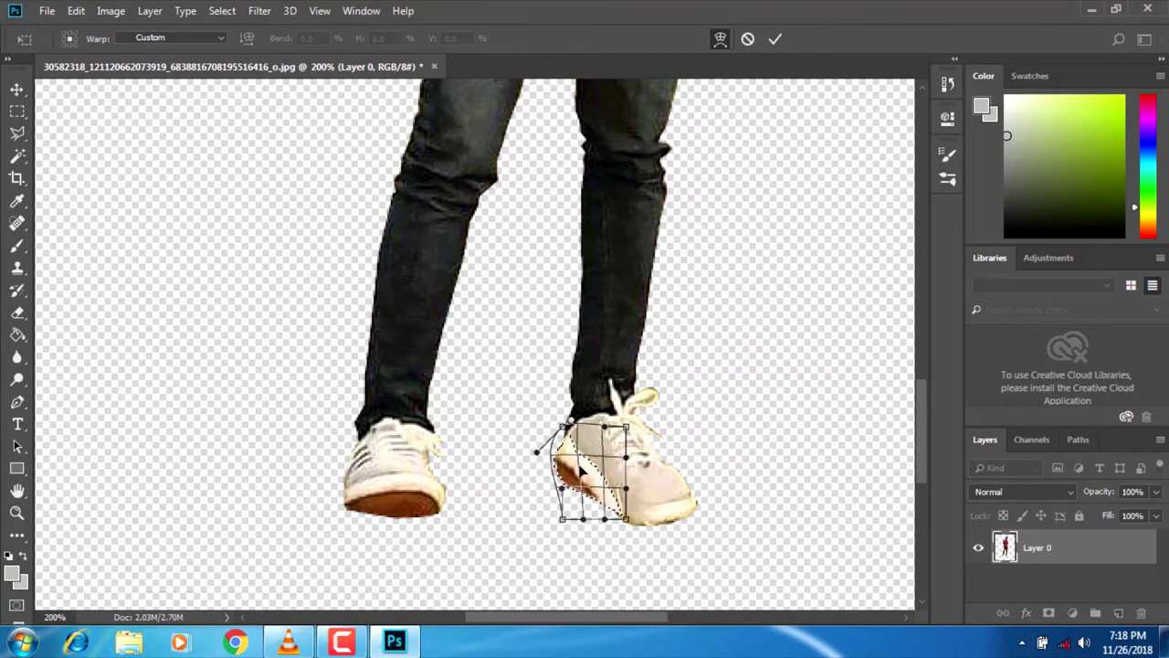
{"action": "left_click", "coordinate": [776, 39]}
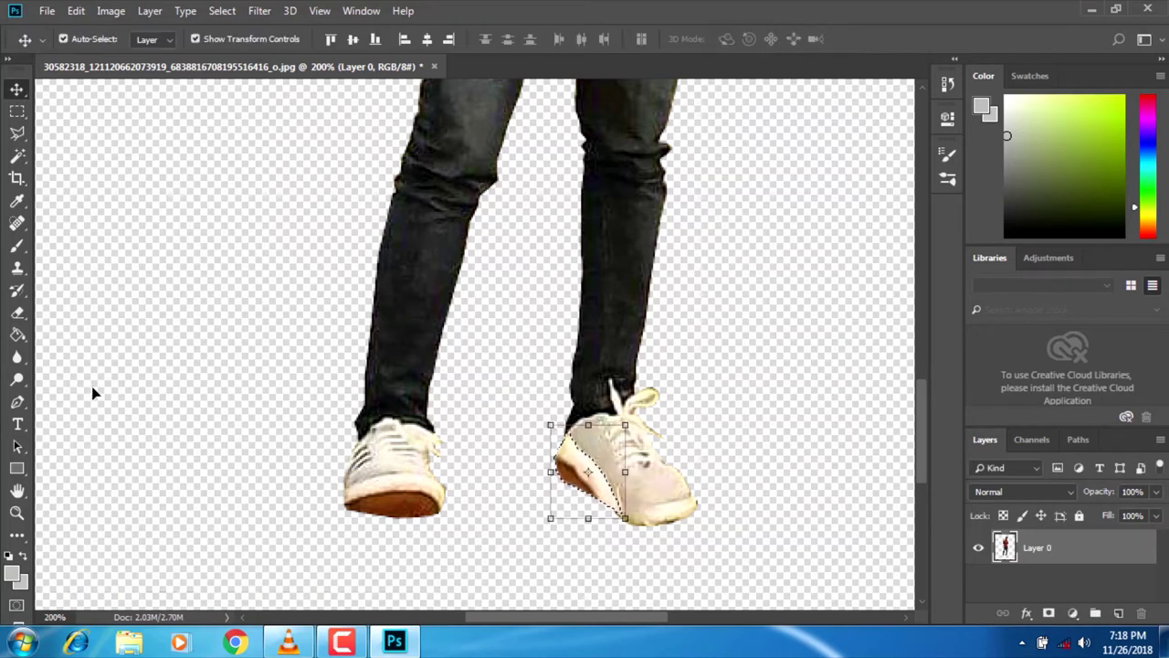
{"action": "key", "text": "ctrl+d"}
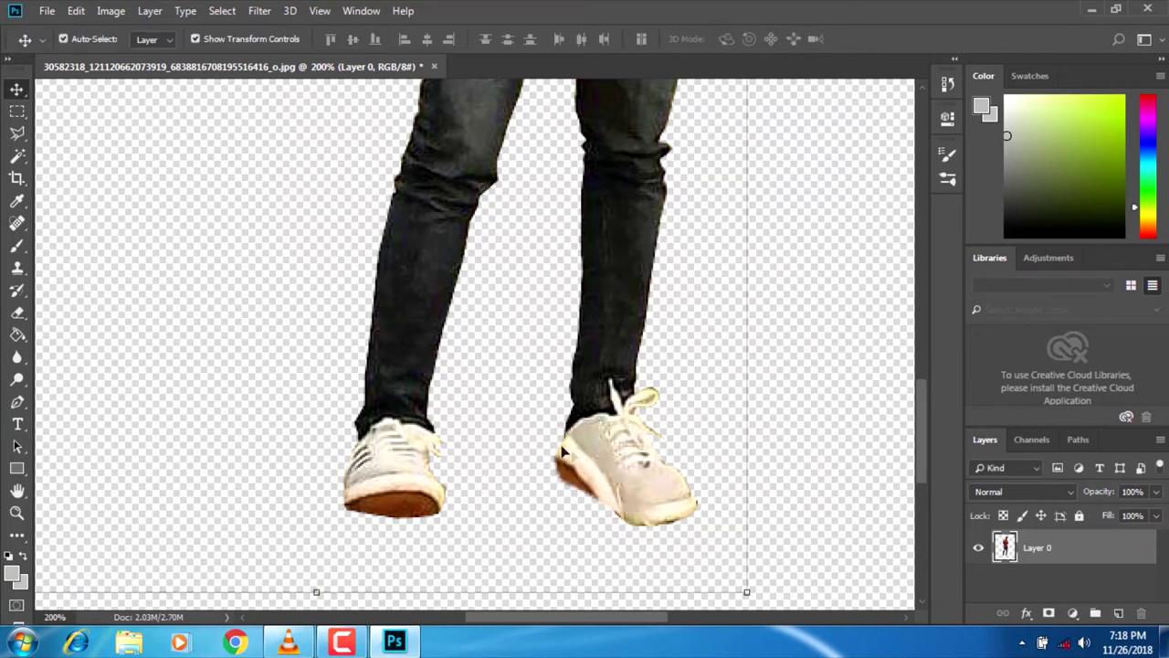
Outline the brown underside of the copied sole with the Polygonal Lasso, delete it and deselect.
{"action": "left_click", "coordinate": [18, 133]}
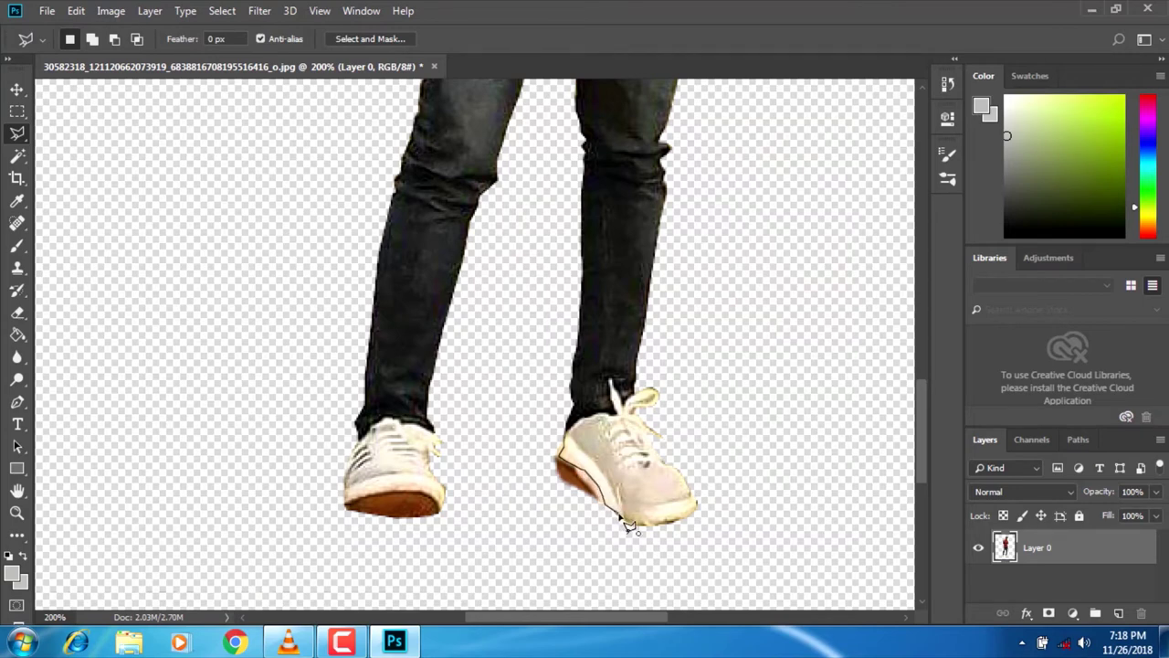
{"action": "double_click", "coordinate": [605, 522]}
{"action": "left_click", "coordinate": [538, 248]}
{"action": "left_click", "coordinate": [594, 536]}
{"action": "left_click", "coordinate": [516, 448]}
{"action": "left_click", "coordinate": [550, 436]}
{"action": "left_click", "coordinate": [574, 447]}
{"action": "key", "text": "Delete"}
{"action": "key", "text": "ctrl+d"}
Outline the remaining brown fringe along the lower edge of the same shoe with the Polygonal Lasso, delete it and deselect.
{"action": "double_click", "coordinate": [572, 484]}
{"action": "left_click", "coordinate": [530, 244]}
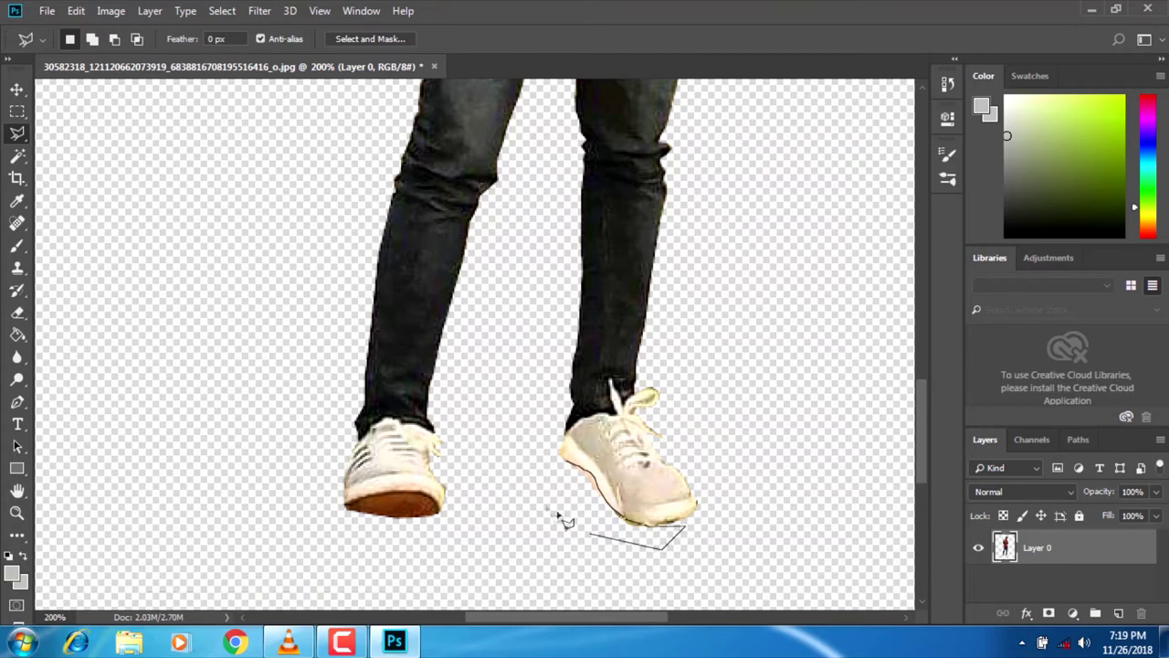
{"action": "left_click", "coordinate": [573, 468]}
{"action": "key", "text": "Delete"}
{"action": "key", "text": "ctrl+d"}
{"action": "left_click", "coordinate": [603, 427]}
{"action": "left_click", "coordinate": [603, 428]}
{"action": "key", "text": "v"}
{"action": "key", "text": "ctrl+t"}
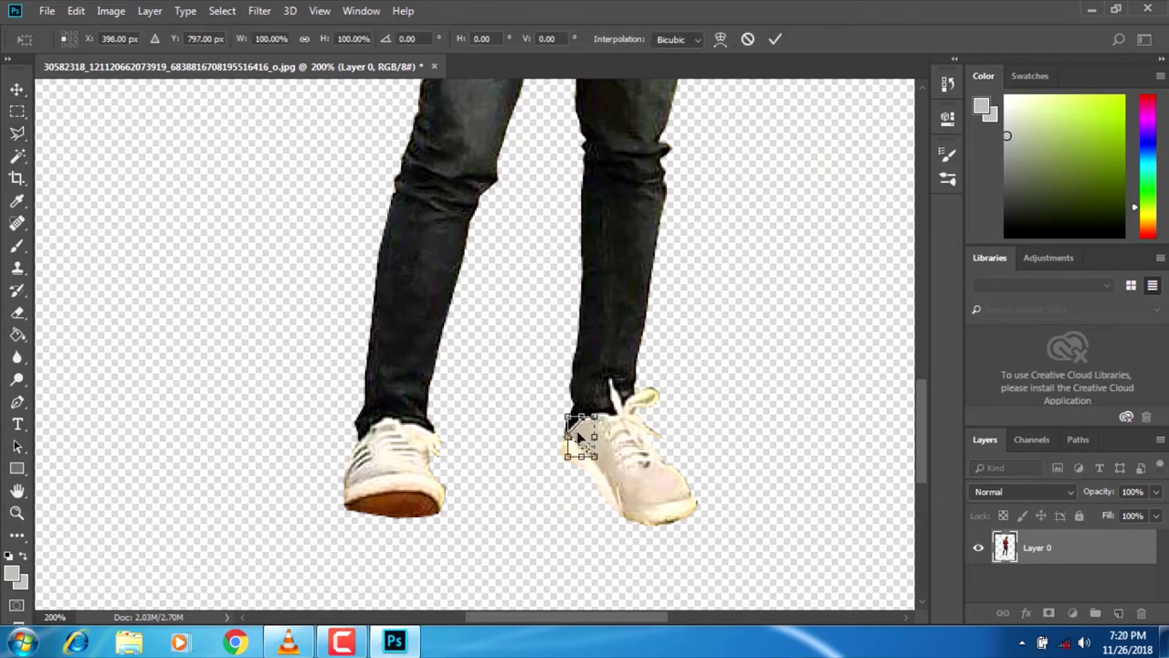
{"action": "mouse_move", "coordinate": [580, 437]}
{"action": "left_mouse_down"}
{"action": "mouse_move", "coordinate": [564, 405]}
{"action": "mouse_move", "coordinate": [580, 429]}
{"action": "left_mouse_up"}
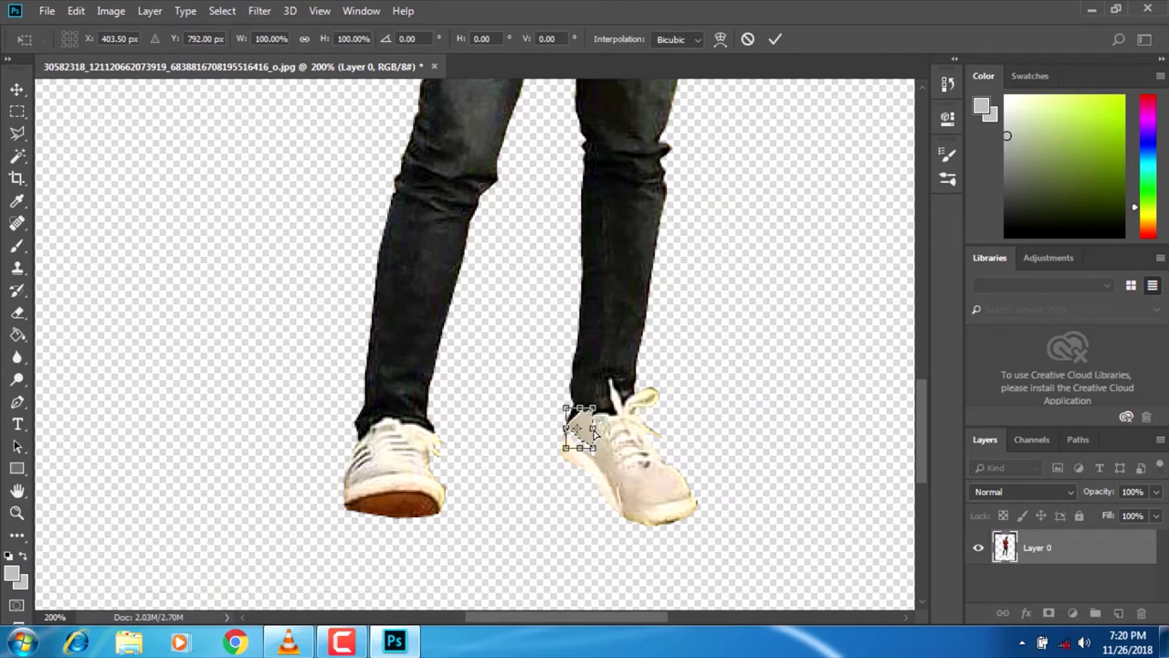
{"action": "left_click", "coordinate": [747, 38]}
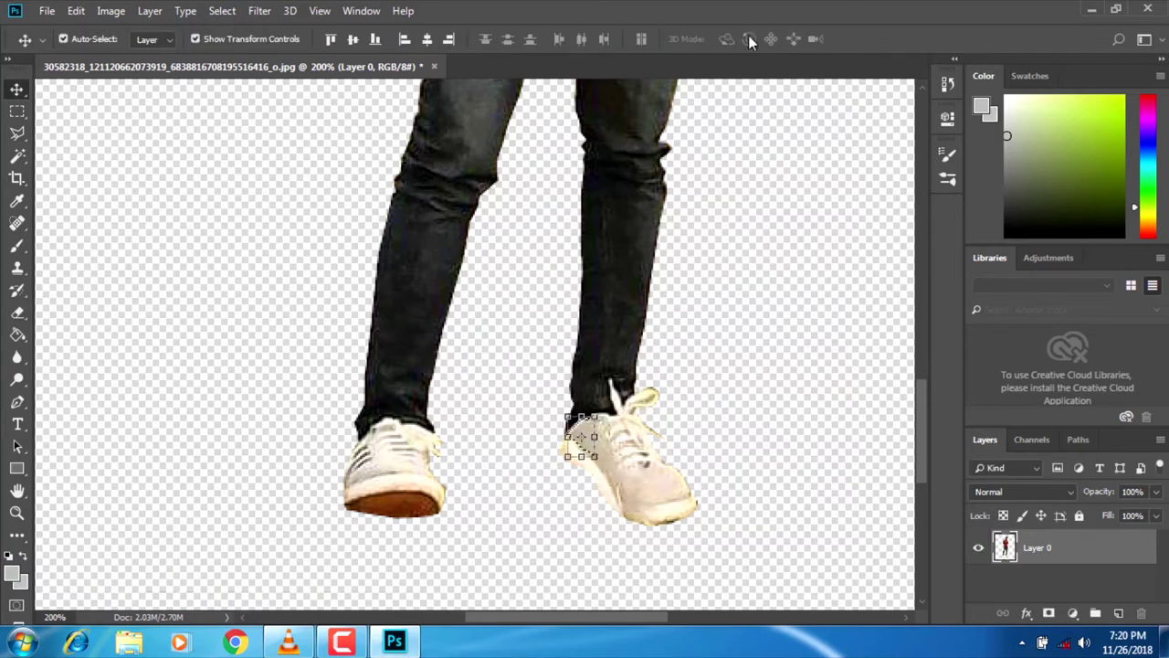
{"action": "left_click_drag", "start_coordinate": [567, 435], "coordinate": [568, 463]}
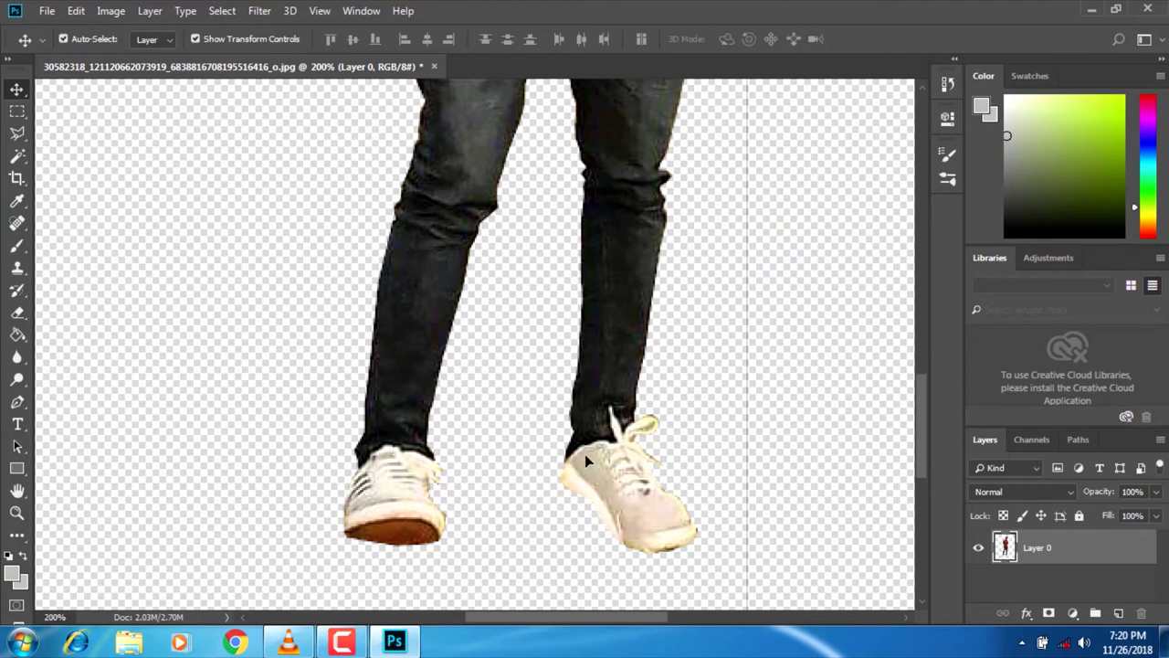
Select a patch of the shoe's upper near the heel with the Polygonal Lasso and shift a copy up and outward to fill out the heel.
{"action": "left_click", "coordinate": [16, 133]}
{"action": "left_click", "coordinate": [565, 465]}
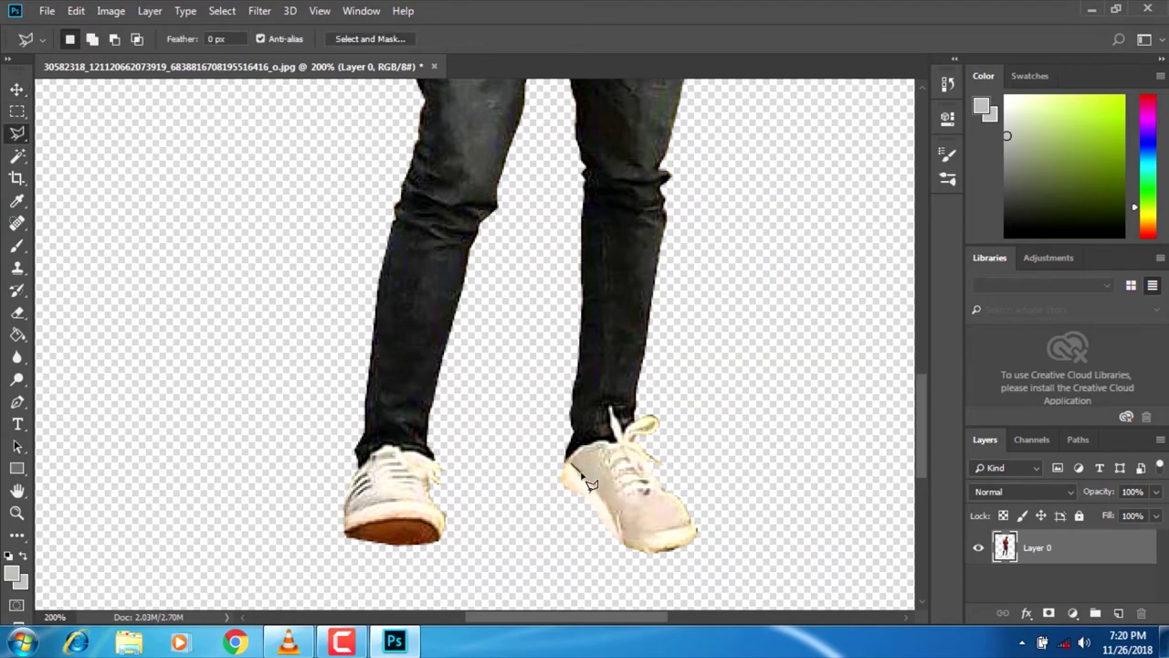
{"action": "left_click", "coordinate": [605, 445]}
{"action": "left_click", "coordinate": [566, 464]}
{"action": "key", "text": "v"}
{"action": "mouse_move", "coordinate": [585, 455]}
{"action": "left_mouse_down"}
{"action": "mouse_move", "coordinate": [573, 448]}
{"action": "mouse_move", "coordinate": [630, 424]}
{"action": "mouse_move", "coordinate": [640, 434]}
{"action": "mouse_move", "coordinate": [582, 452]}
{"action": "left_mouse_up"}
{"action": "key", "text": "ctrl+t"}
{"action": "key", "text": "Return"}
{"action": "key", "text": "ctrl+d"}
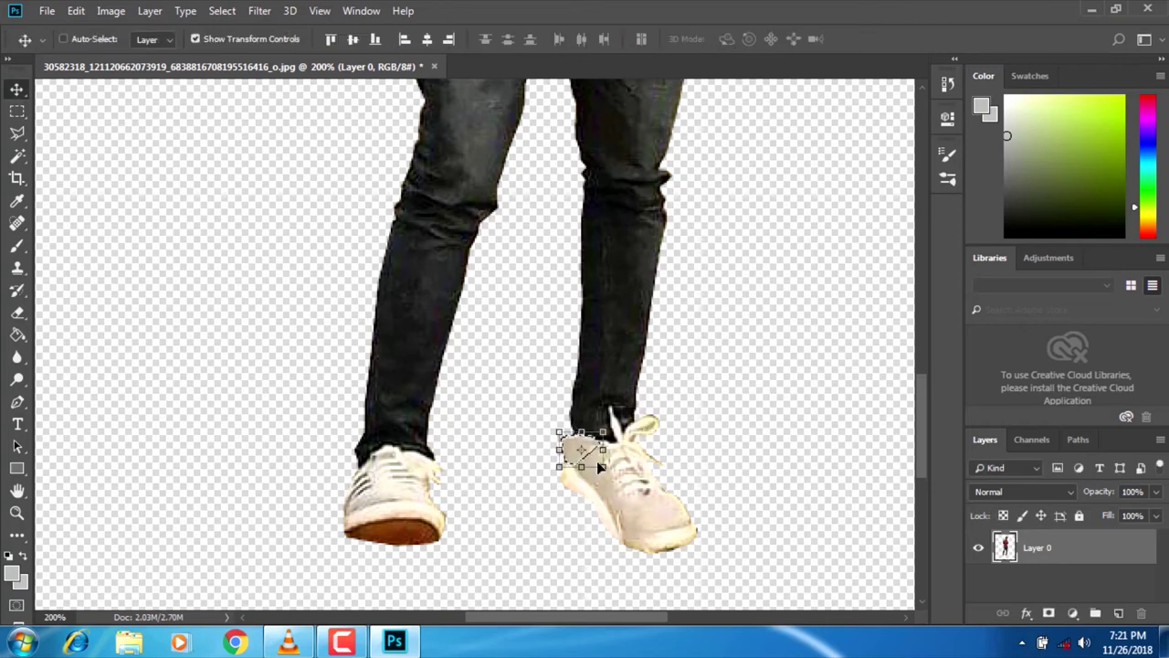
Trim the part of the copied patch that sticks out behind the heel, using a Polygonal Lasso selection along the shoe's contour.
{"action": "key", "text": "l"}
{"action": "mouse_move", "coordinate": [573, 430]}
{"action": "left_mouse_down"}
{"action": "mouse_move", "coordinate": [561, 472]}
{"action": "mouse_move", "coordinate": [550, 433]}
{"action": "mouse_move", "coordinate": [574, 437]}
{"action": "mouse_move", "coordinate": [588, 465]}
{"action": "mouse_move", "coordinate": [641, 479]}
{"action": "mouse_move", "coordinate": [575, 464]}
{"action": "left_mouse_up"}
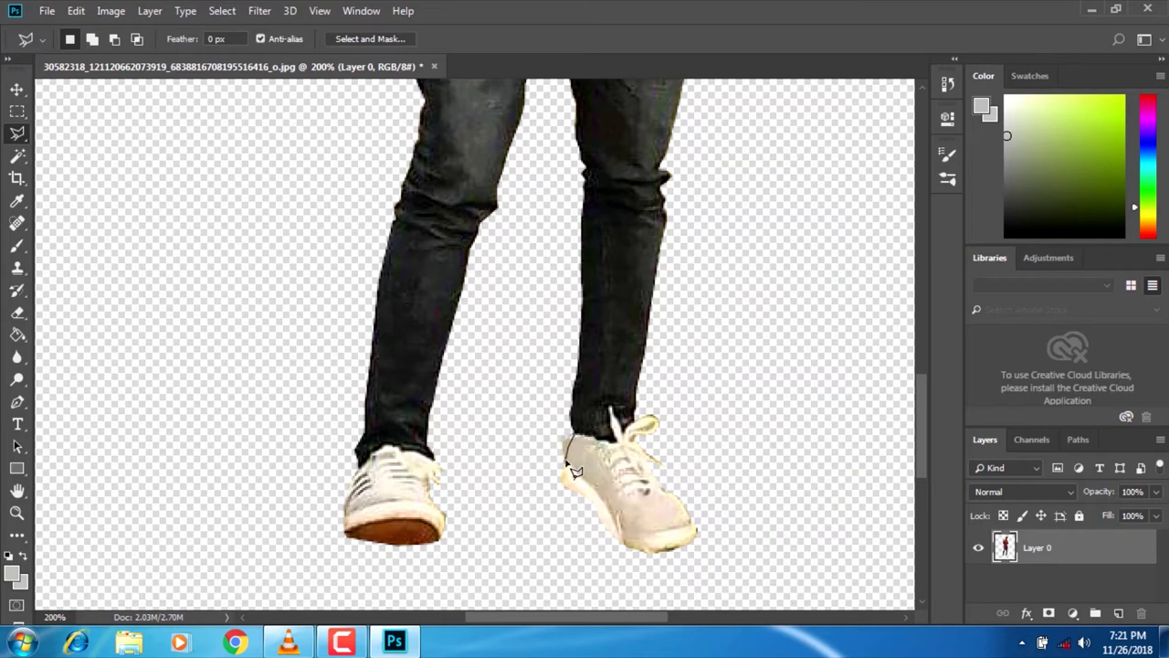
{"action": "mouse_move", "coordinate": [566, 491]}
{"action": "left_mouse_down"}
{"action": "mouse_move", "coordinate": [540, 448]}
{"action": "mouse_move", "coordinate": [554, 444]}
{"action": "mouse_move", "coordinate": [558, 460]}
{"action": "mouse_move", "coordinate": [554, 448]}
{"action": "left_mouse_up"}
Shift a small patch of the white shoe's upper near the toe with the Content-Aware Move tool, apply it and deselect.
{"action": "left_click", "coordinate": [17, 223]}
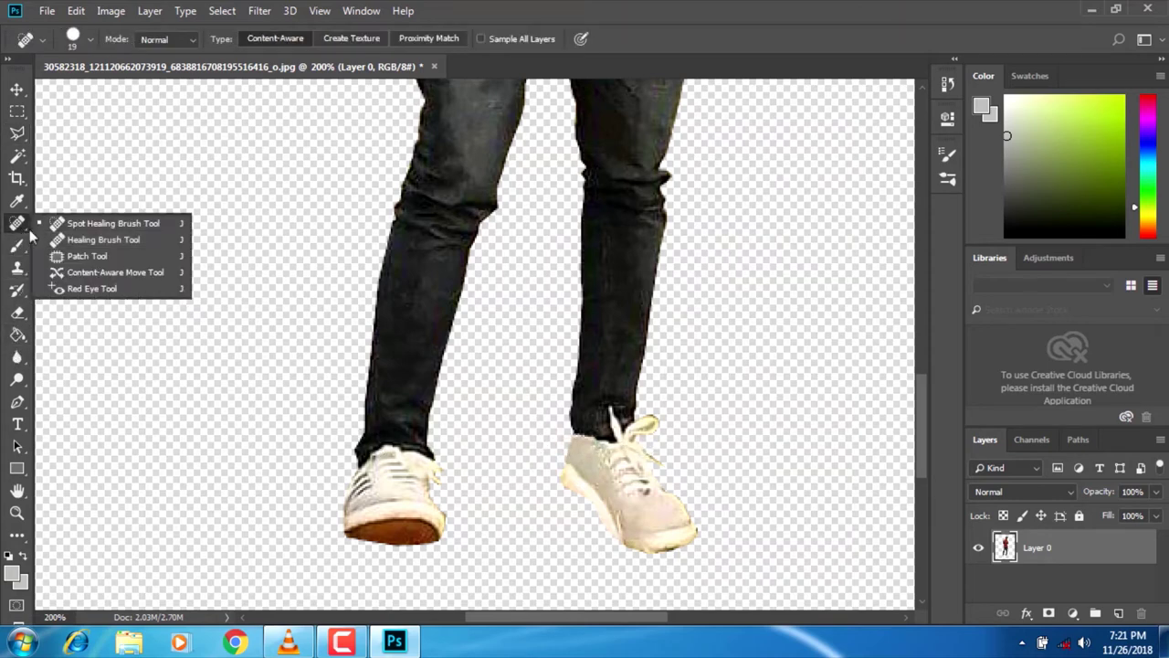
{"action": "left_click", "coordinate": [115, 272]}
{"action": "mouse_move", "coordinate": [619, 516]}
{"action": "left_mouse_down"}
{"action": "mouse_move", "coordinate": [629, 546]}
{"action": "mouse_move", "coordinate": [630, 513]}
{"action": "left_mouse_up"}
{"action": "left_click_drag", "start_coordinate": [634, 523], "coordinate": [640, 519]}
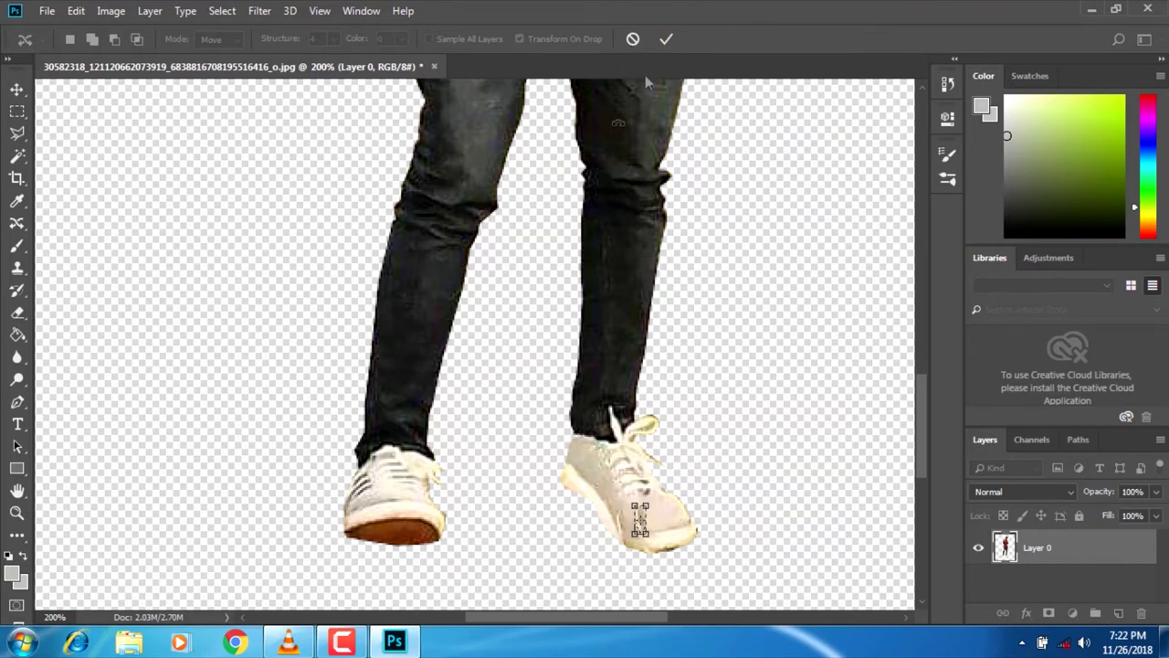
{"action": "left_click", "coordinate": [666, 38]}
{"action": "mouse_move", "coordinate": [640, 520]}
{"action": "left_mouse_down"}
{"action": "mouse_move", "coordinate": [651, 510]}
{"action": "mouse_move", "coordinate": [637, 516]}
{"action": "left_mouse_up"}
{"action": "key", "text": "Return"}
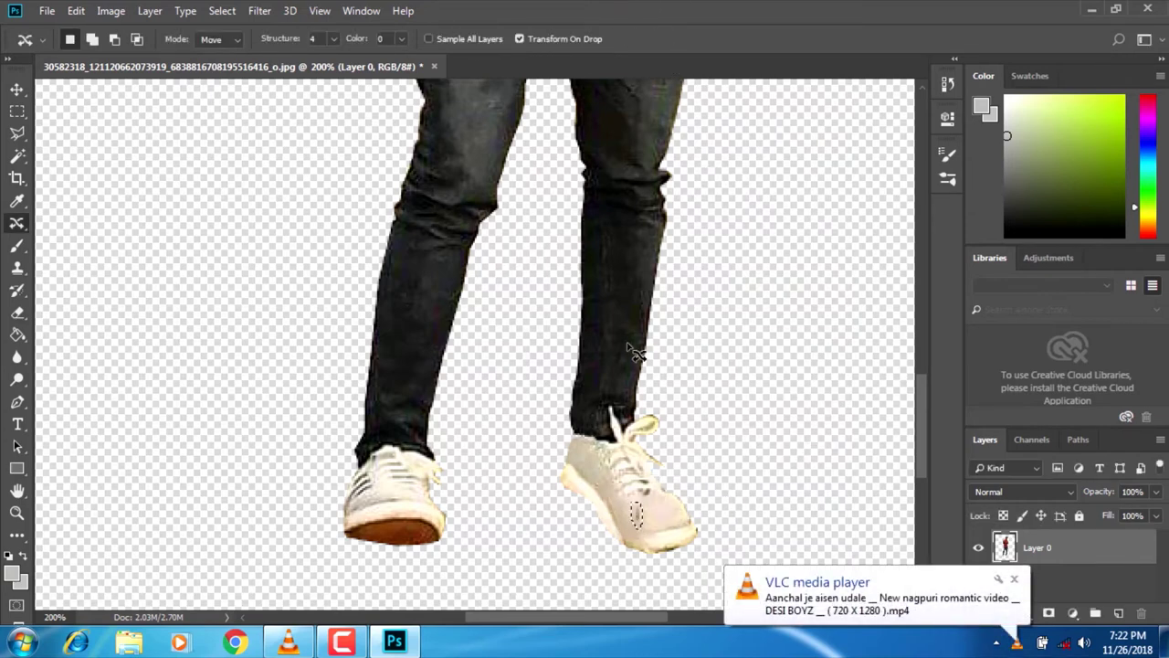
{"action": "left_click", "coordinate": [91, 38]}
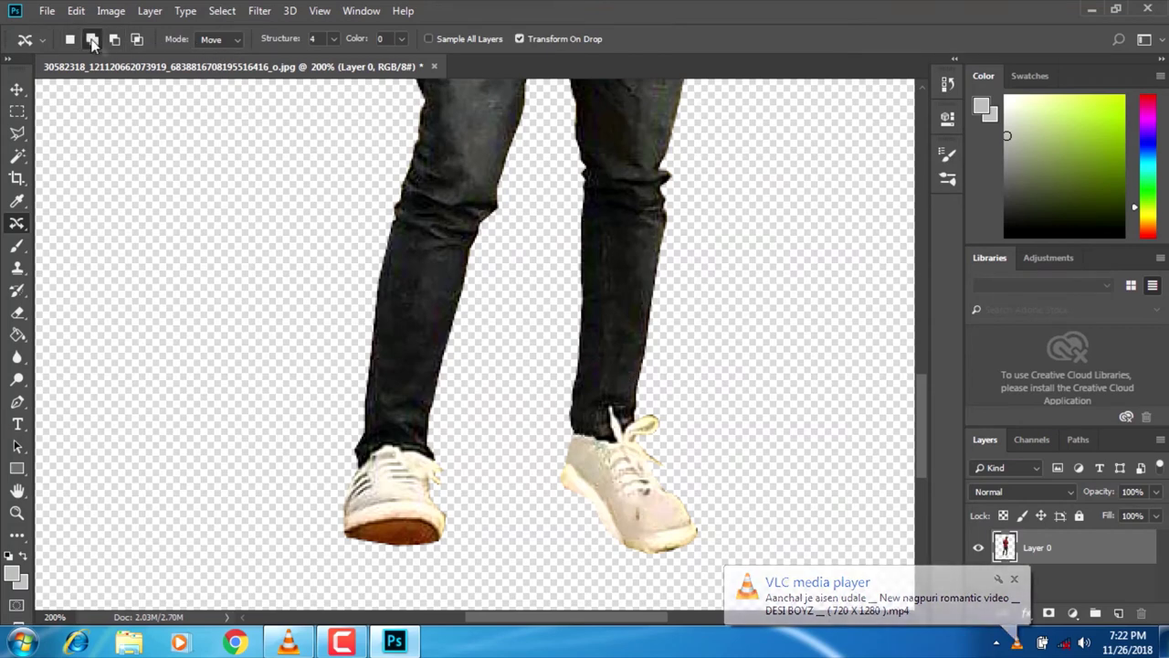
Smooth the spot on the shoe's toe and the lower edge of its sole with the Patch tool, ending with no selection.
{"action": "right_click", "coordinate": [18, 223]}
{"action": "left_click", "coordinate": [86, 255]}
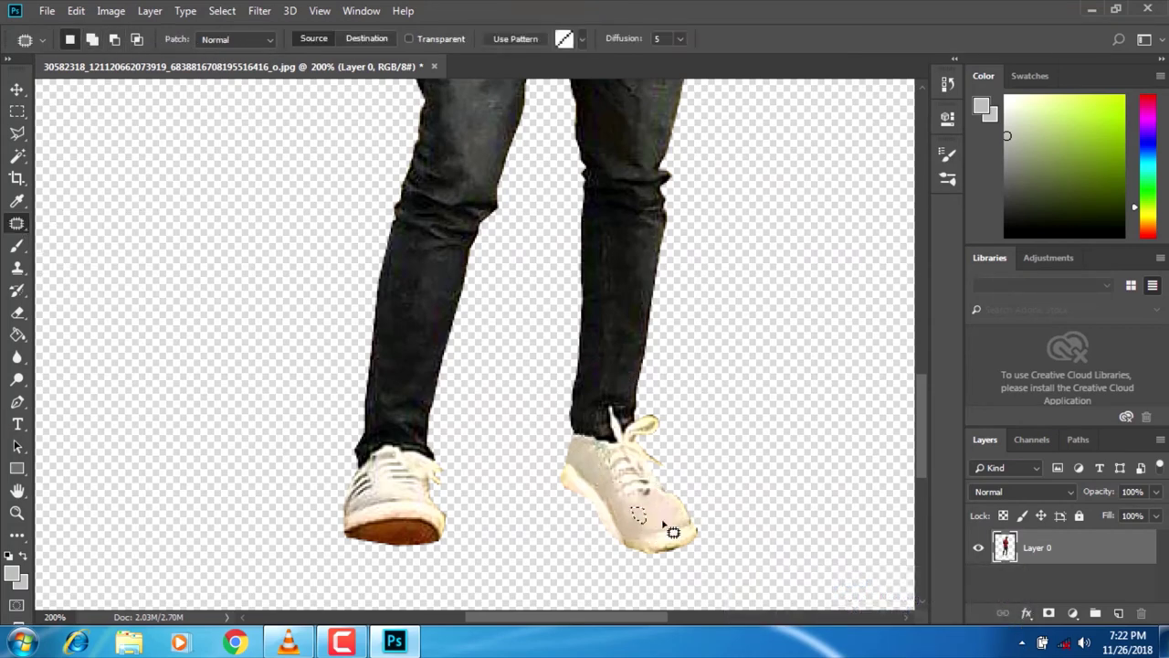
{"action": "scroll", "coordinate": [639, 530], "scroll_direction": "down", "scroll_amount": 2}
{"action": "mouse_move", "coordinate": [614, 497]}
{"action": "left_mouse_down"}
{"action": "mouse_move", "coordinate": [653, 518]}
{"action": "mouse_move", "coordinate": [630, 525]}
{"action": "mouse_move", "coordinate": [604, 485]}
{"action": "mouse_move", "coordinate": [666, 479]}
{"action": "left_mouse_up"}
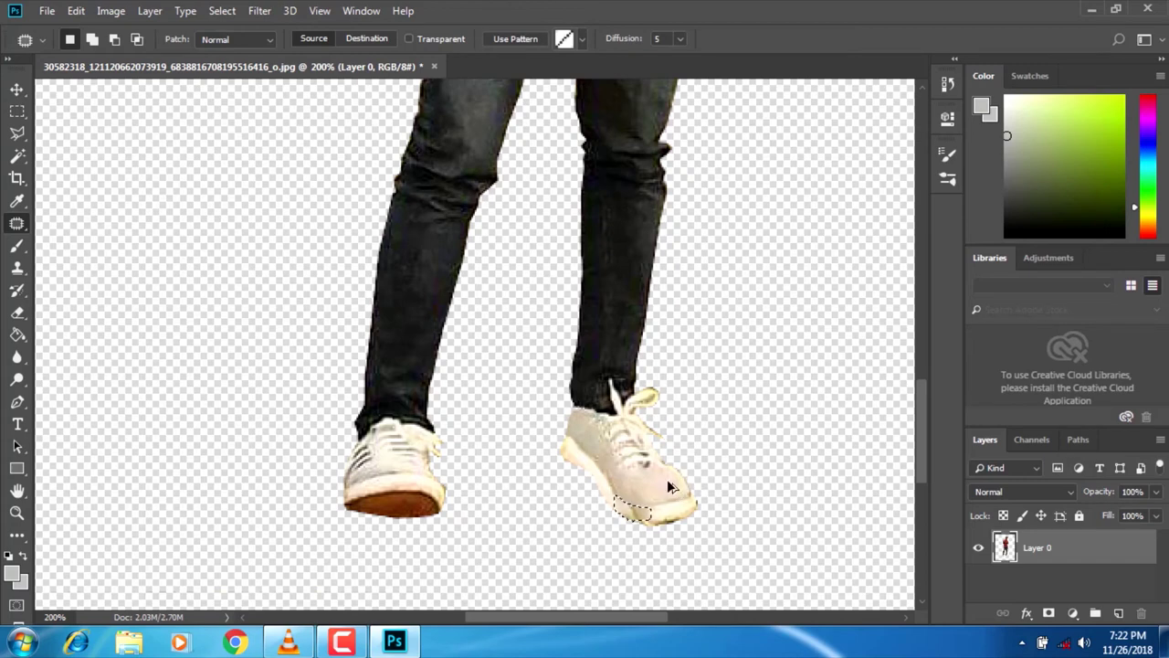
{"action": "left_click", "coordinate": [65, 124]}
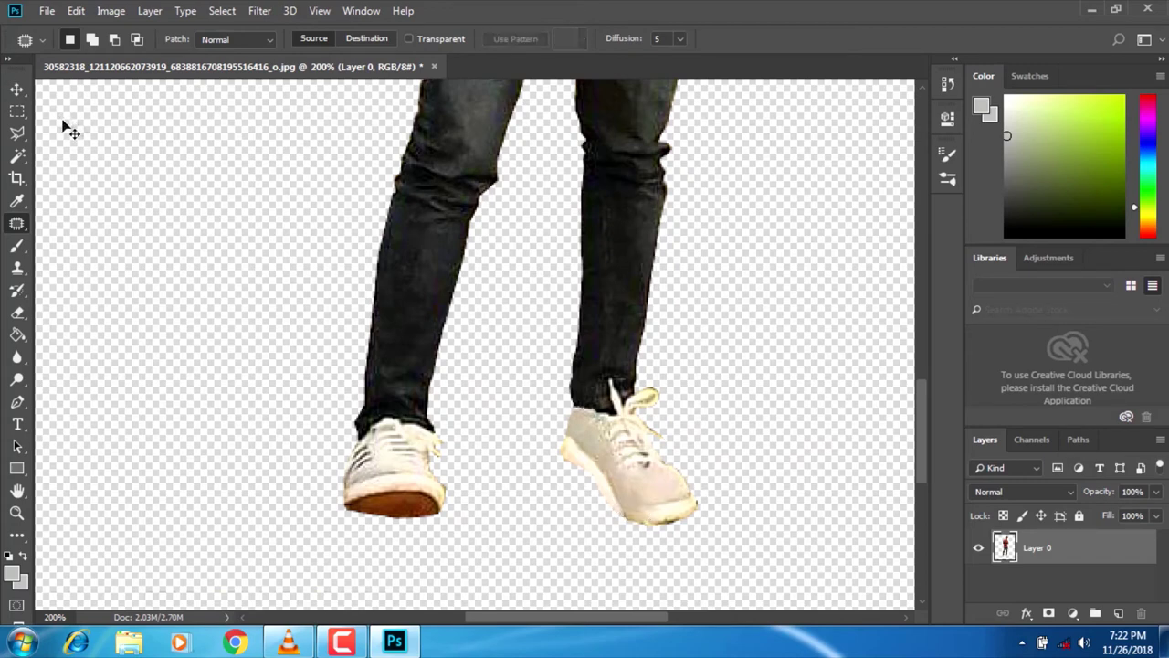
{"action": "key", "text": "ctrl+z"}
{"action": "key", "text": "ctrl+d"}
Activate the Move tool, start opening another file and browse the Desktop and Local Disk (D:) for a background image.
{"action": "scroll", "coordinate": [762, 265], "scroll_direction": "up", "scroll_amount": 10}
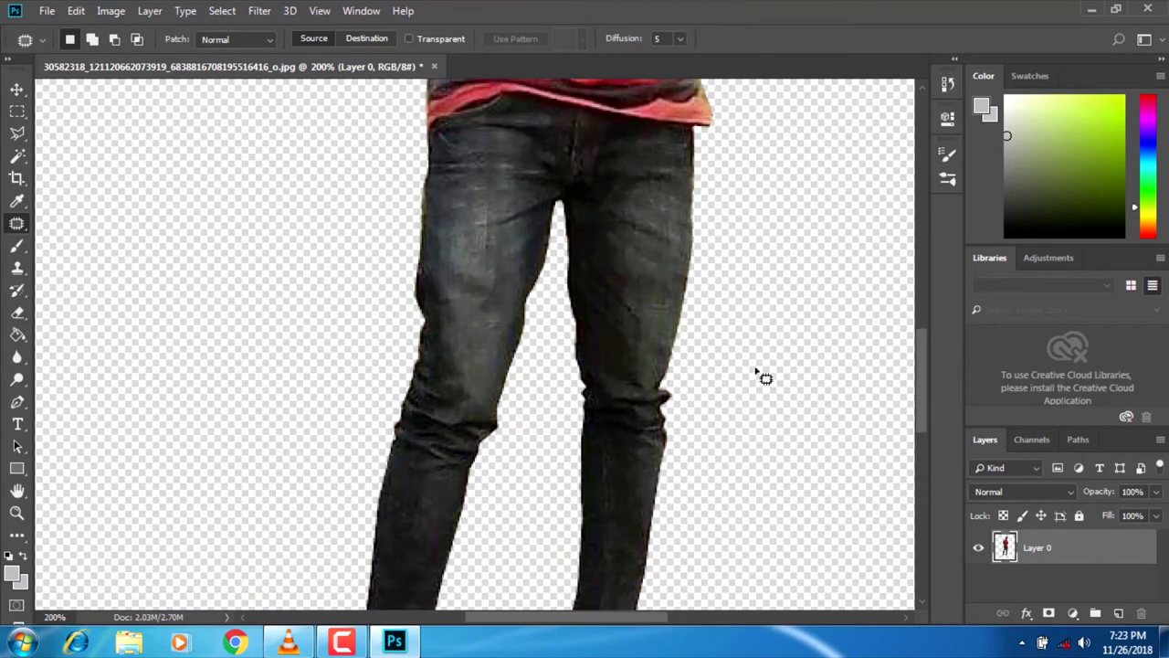
{"action": "scroll", "coordinate": [751, 300], "scroll_direction": "up", "scroll_amount": 2}
{"action": "left_click", "coordinate": [16, 88]}
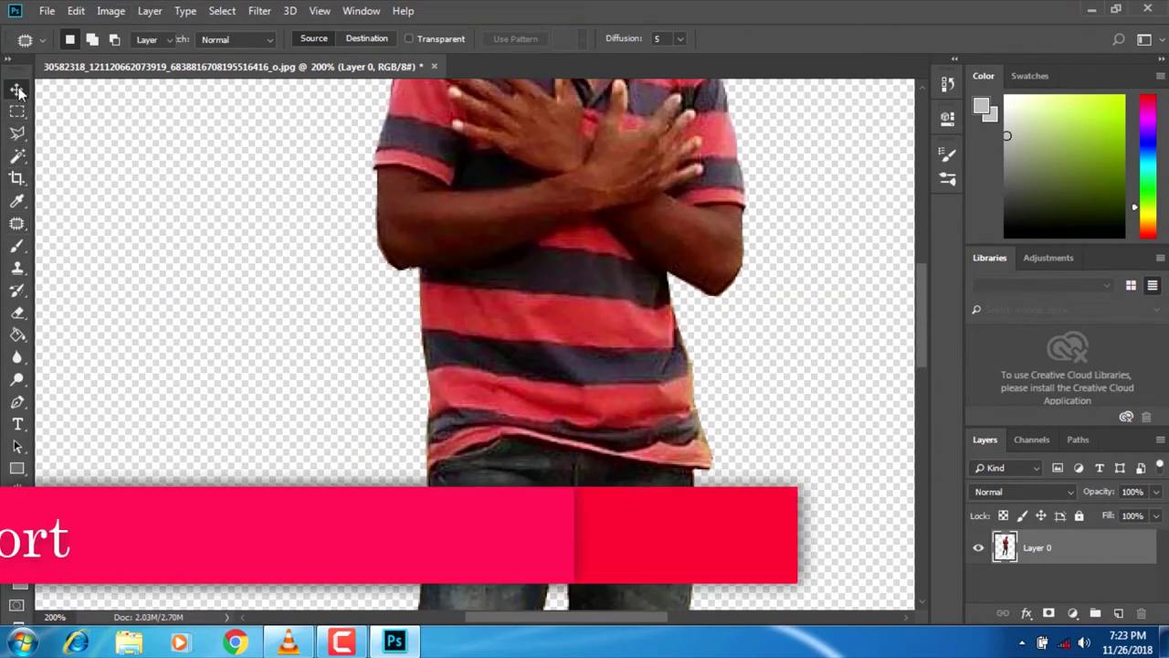
{"action": "left_click", "coordinate": [46, 11]}
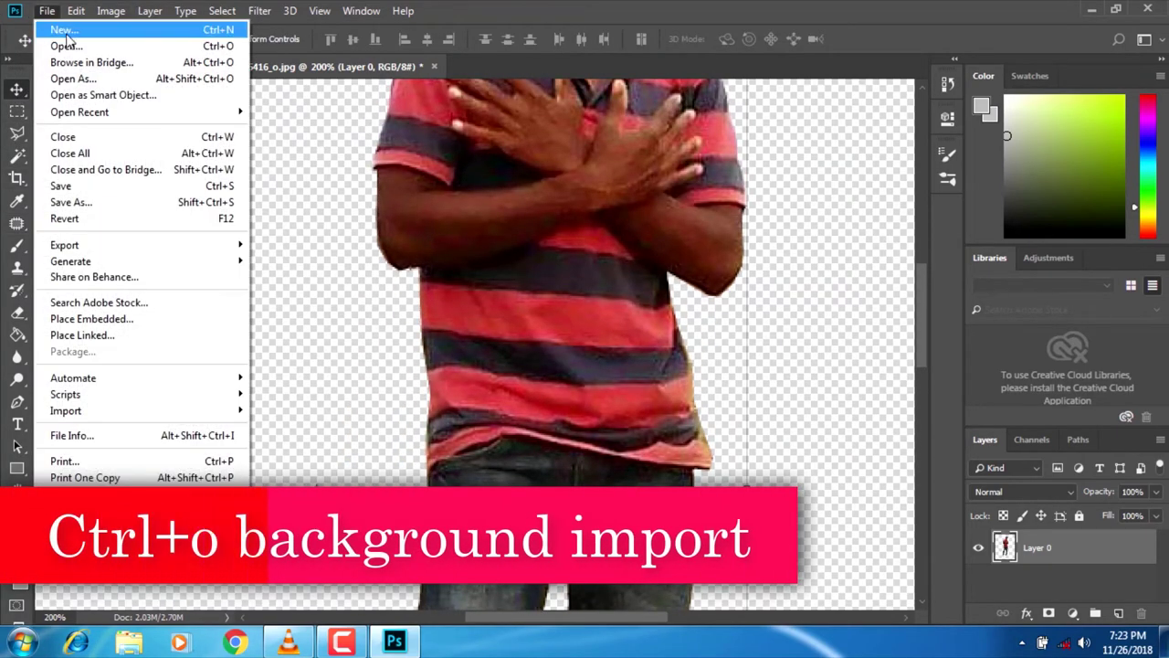
{"action": "left_click", "coordinate": [67, 45]}
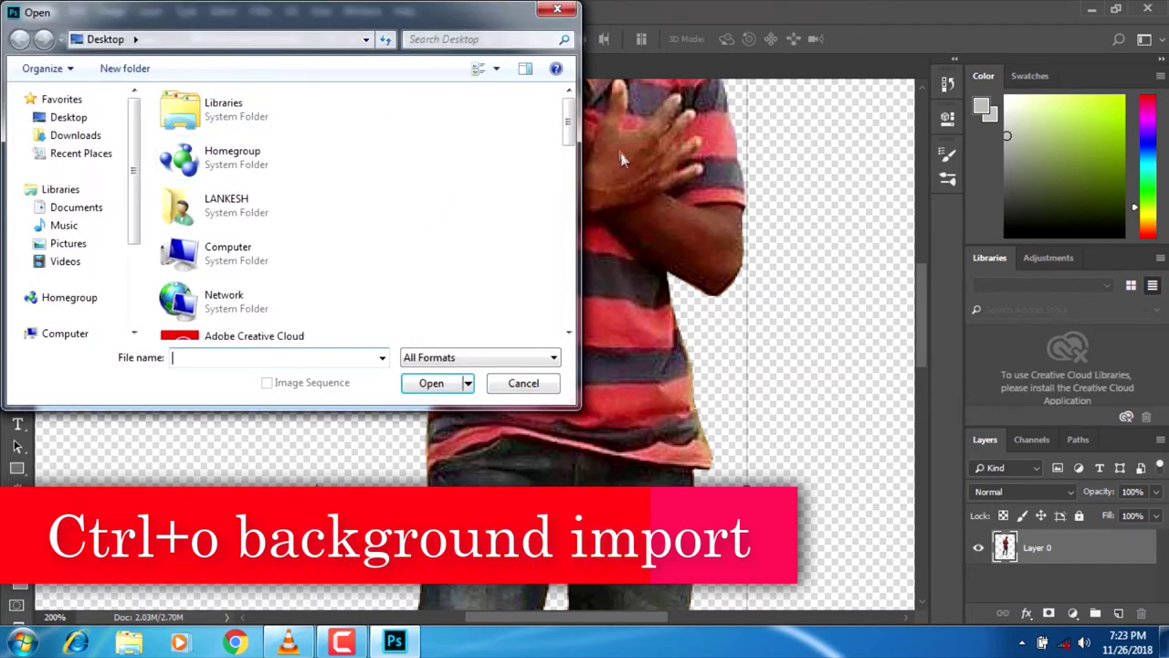
{"action": "left_click_drag", "start_coordinate": [568, 128], "coordinate": [572, 307]}
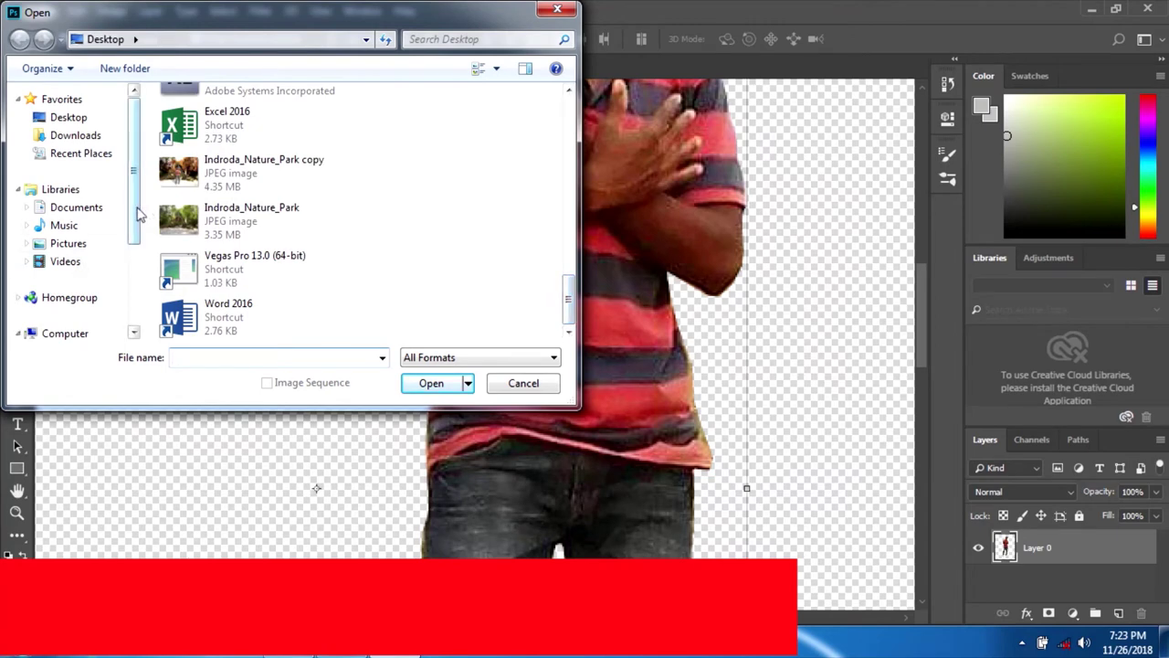
{"action": "left_click_drag", "start_coordinate": [137, 219], "coordinate": [137, 258]}
{"action": "left_click", "coordinate": [80, 289]}
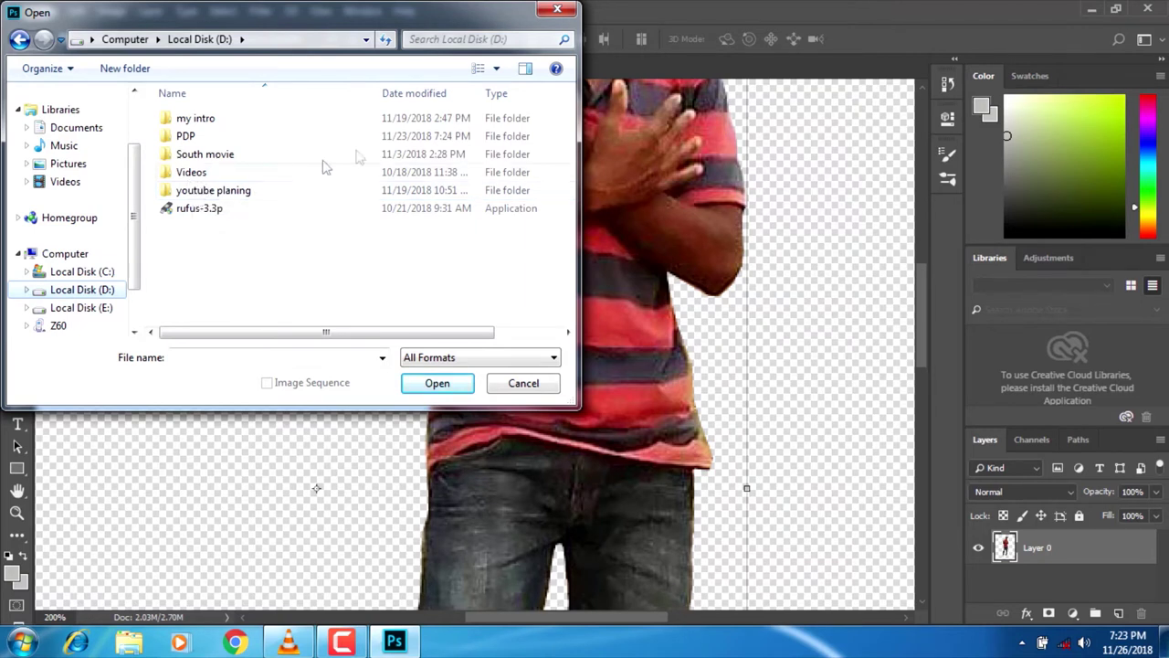
{"action": "double_click", "coordinate": [201, 172]}
Open the JPEG image "baris copy" from Other file > 3D modling > image on Local Disk (E:).
{"action": "left_click", "coordinate": [80, 308]}
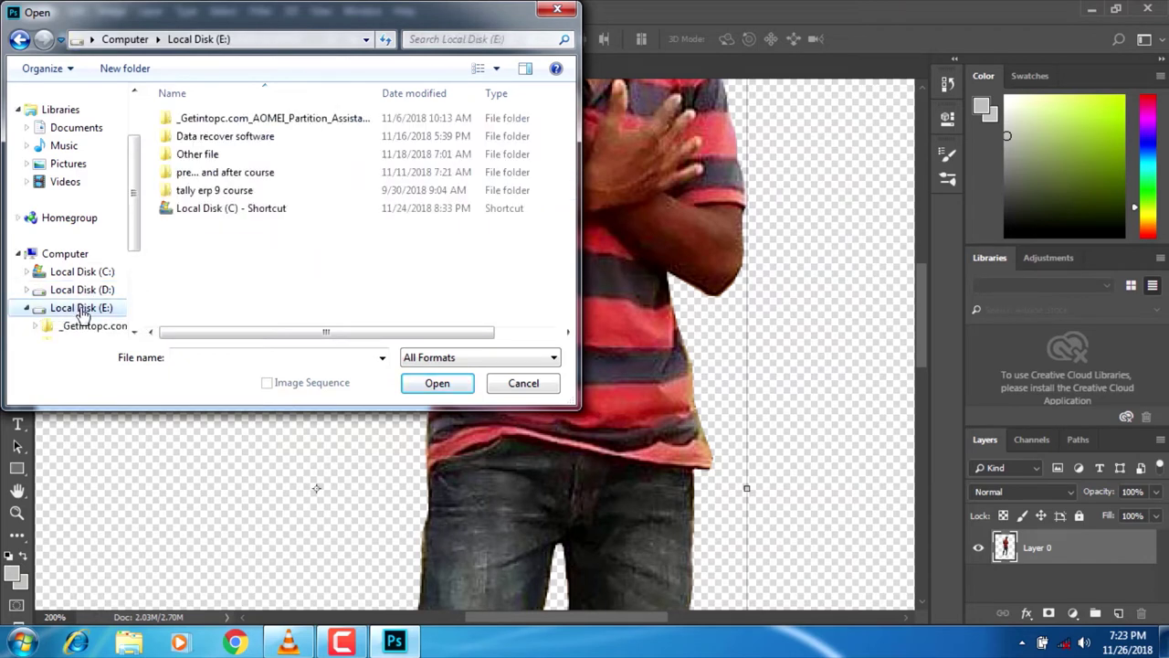
{"action": "double_click", "coordinate": [197, 155]}
{"action": "double_click", "coordinate": [201, 118]}
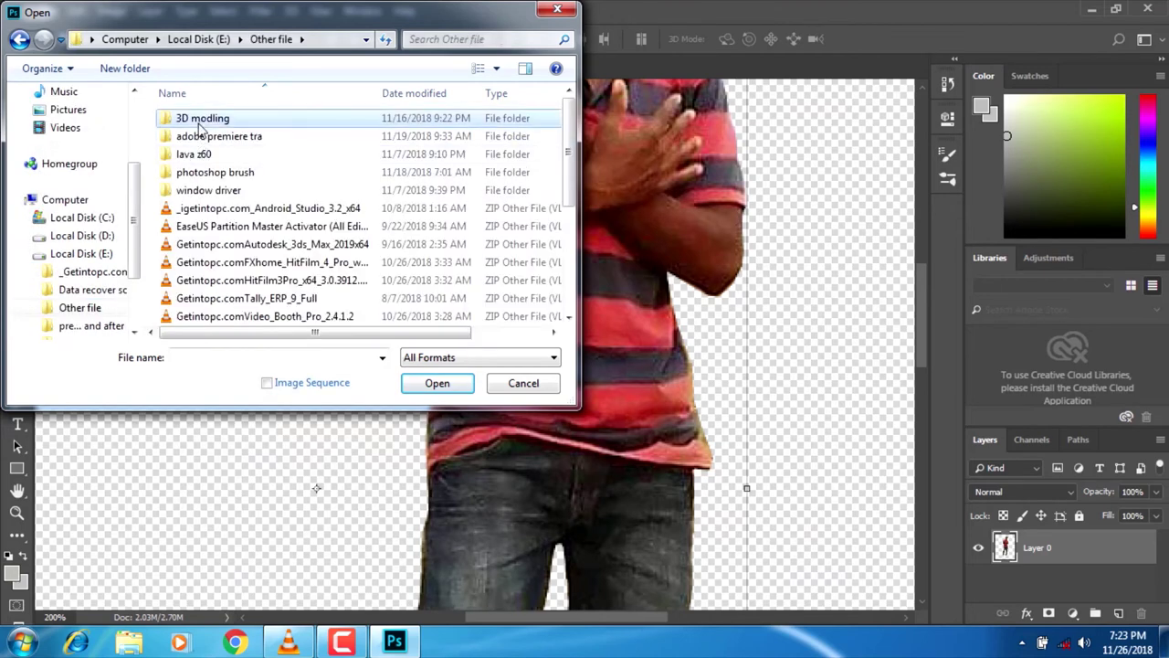
{"action": "double_click", "coordinate": [199, 146]}
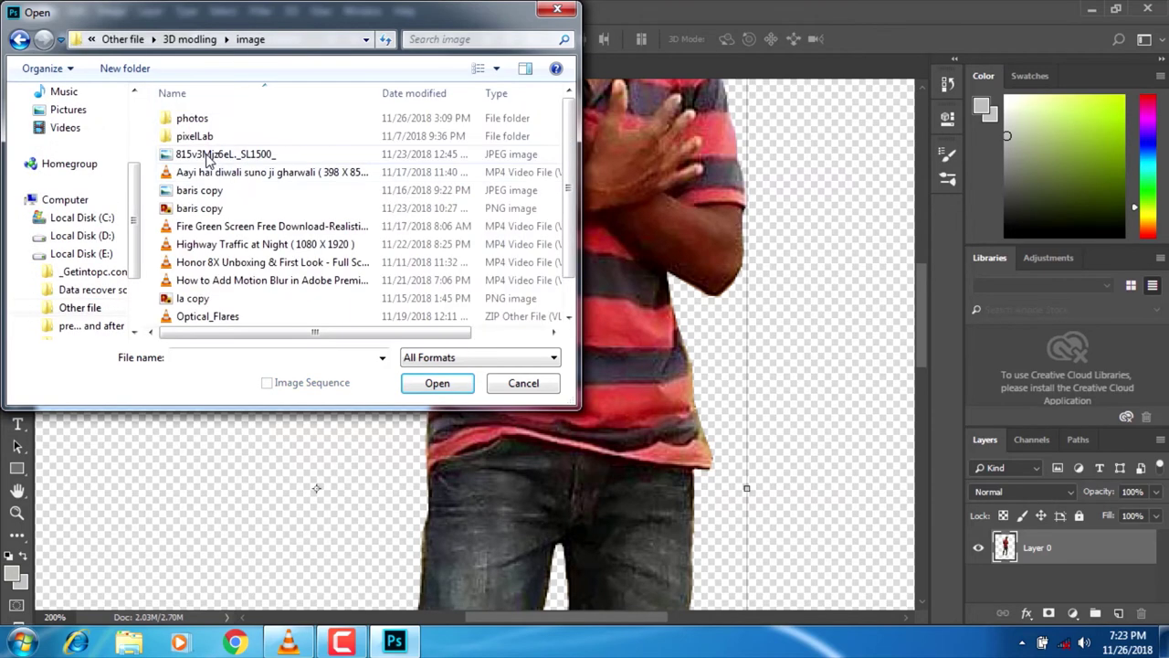
{"action": "scroll", "coordinate": [228, 169], "scroll_direction": "down", "scroll_amount": 1}
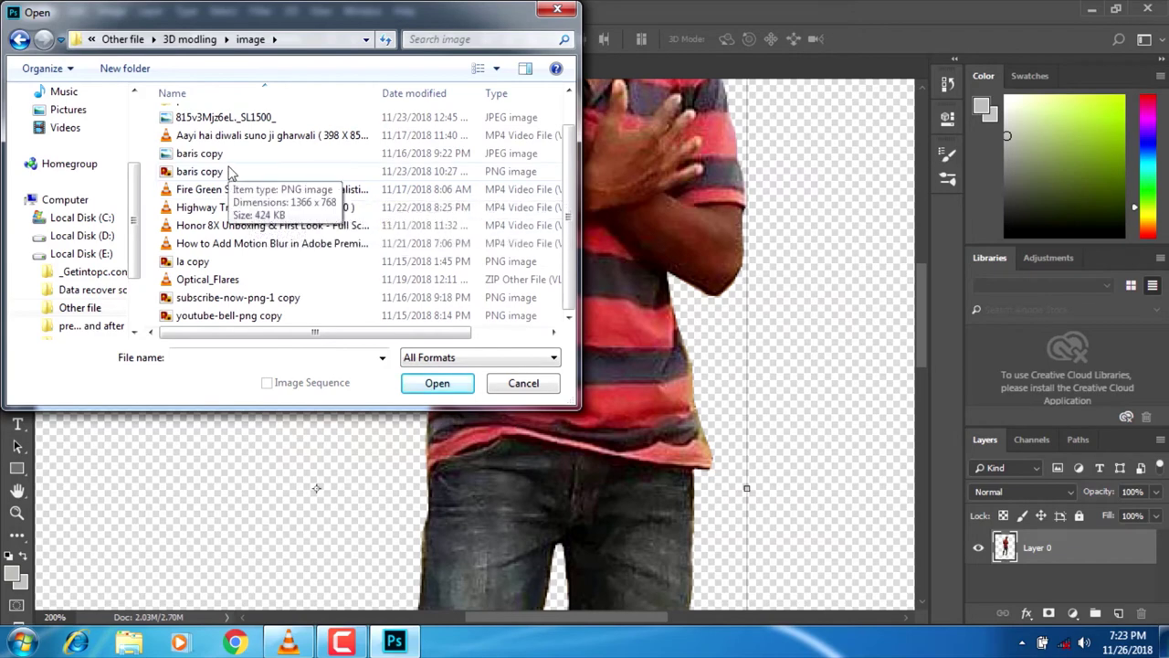
{"action": "scroll", "coordinate": [219, 183], "scroll_direction": "up", "scroll_amount": 1}
{"action": "left_click", "coordinate": [212, 190]}
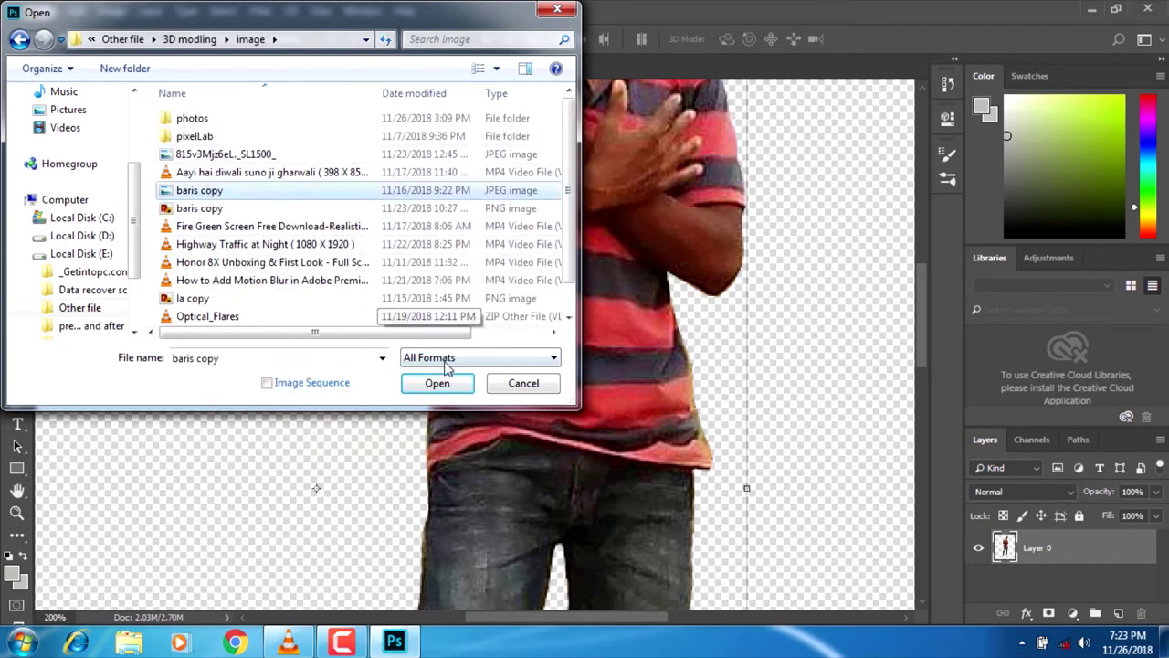
{"action": "left_click", "coordinate": [438, 384]}
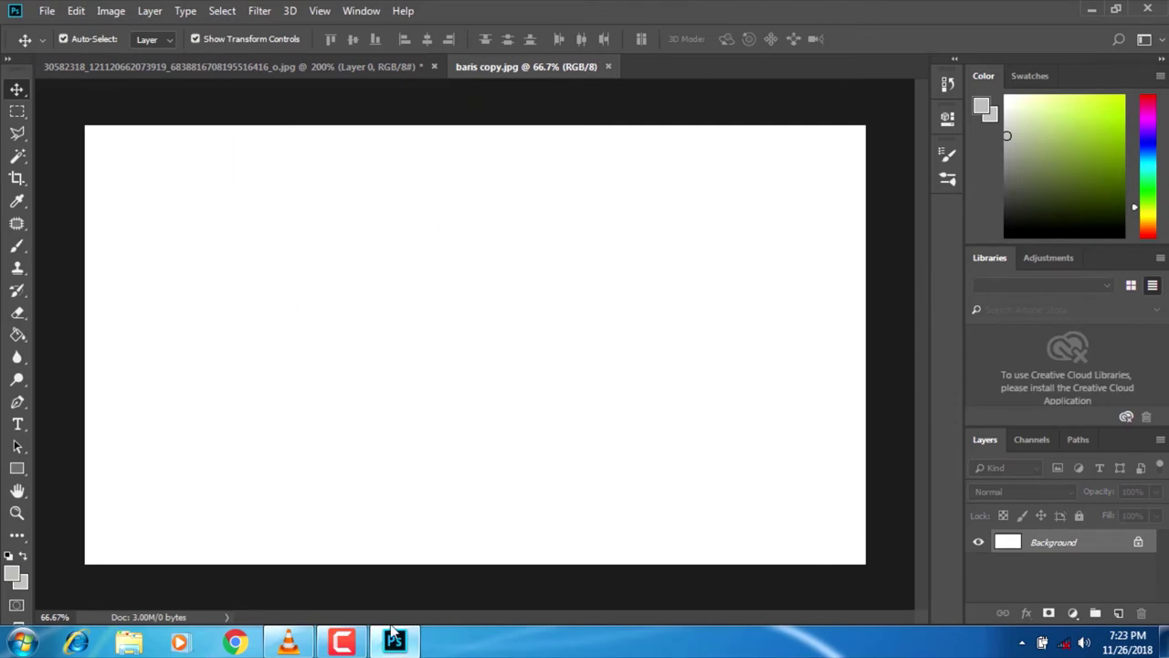
Float the cut-out photo's window, copy the man into baris copy.jpg with the Move tool and close the photo without saving.
{"action": "left_click", "coordinate": [296, 67]}
{"action": "left_click_drag", "start_coordinate": [296, 68], "coordinate": [703, 164]}
{"action": "left_click_drag", "start_coordinate": [1005, 347], "coordinate": [289, 311]}
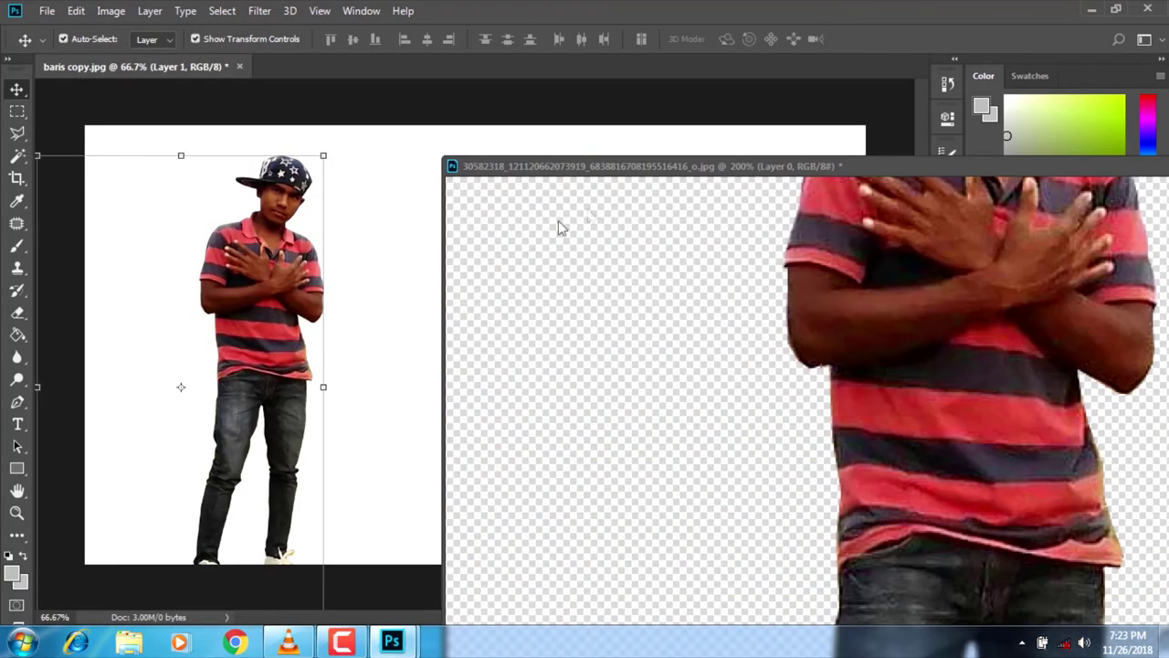
{"action": "left_click_drag", "start_coordinate": [679, 169], "coordinate": [132, 189]}
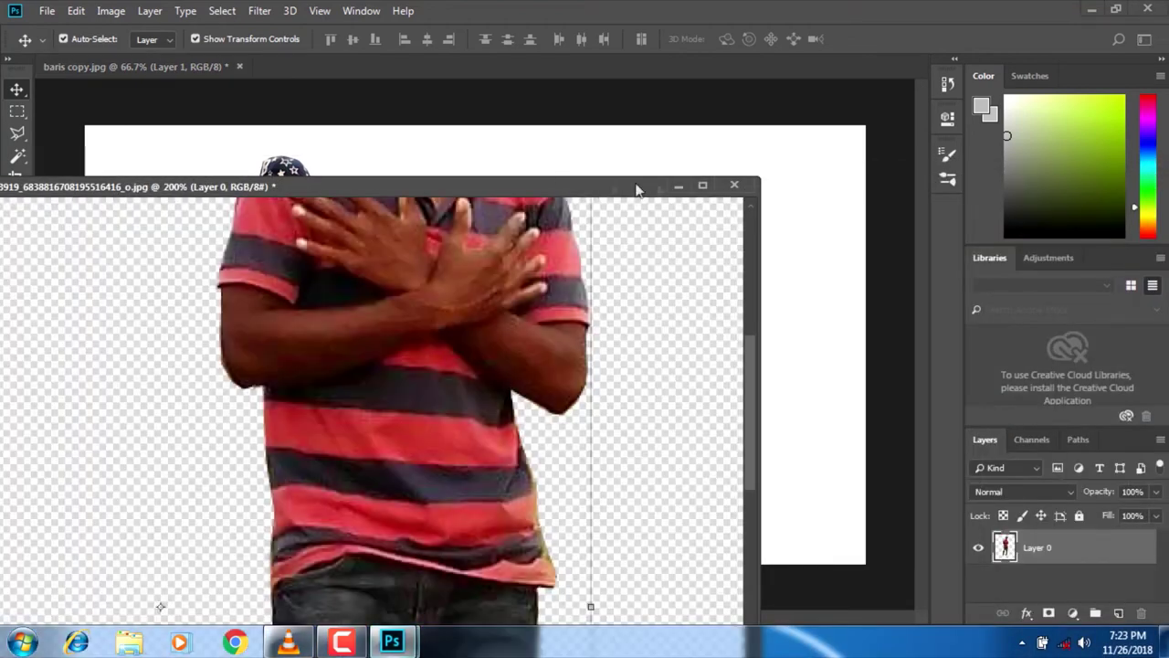
{"action": "left_click", "coordinate": [732, 187]}
{"action": "left_click", "coordinate": [579, 261]}
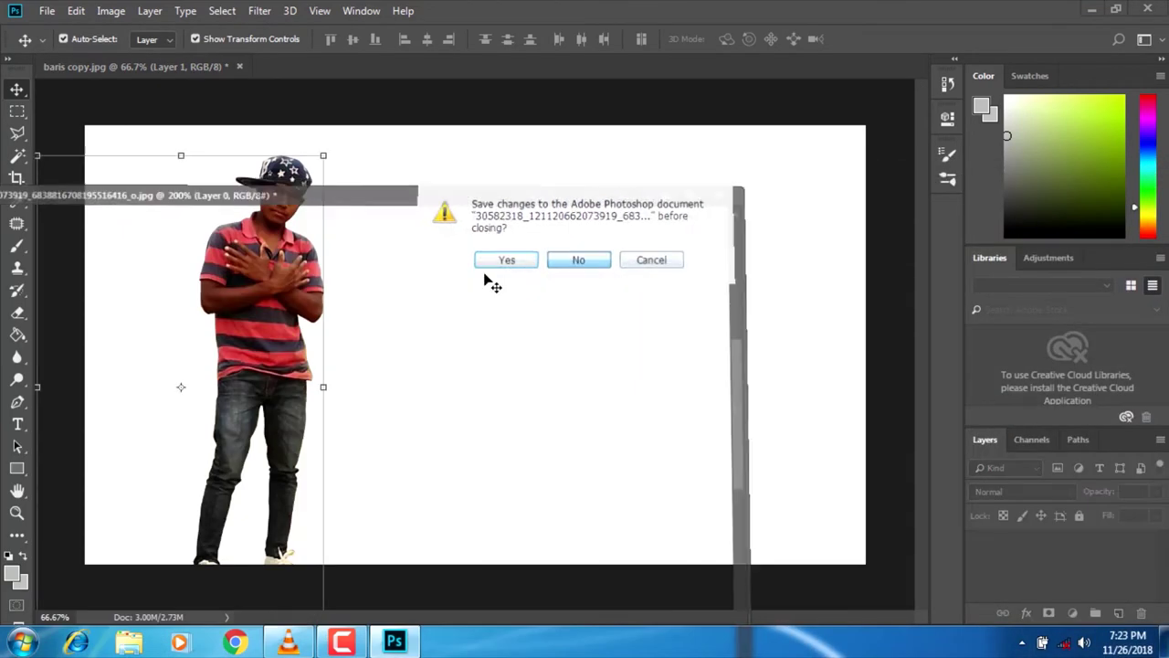
Move the man to the middle of the white canvas and scale him to about 95% width and 91% height.
{"action": "left_click_drag", "start_coordinate": [257, 317], "coordinate": [475, 304]}
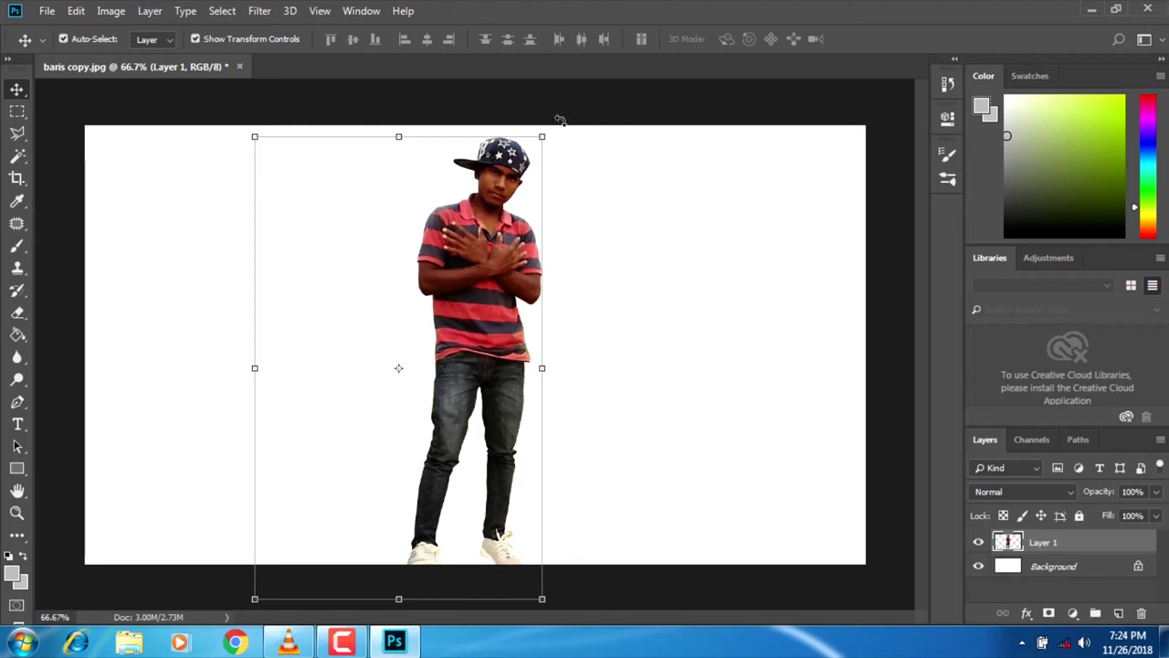
{"action": "left_click_drag", "start_coordinate": [542, 136], "coordinate": [531, 174]}
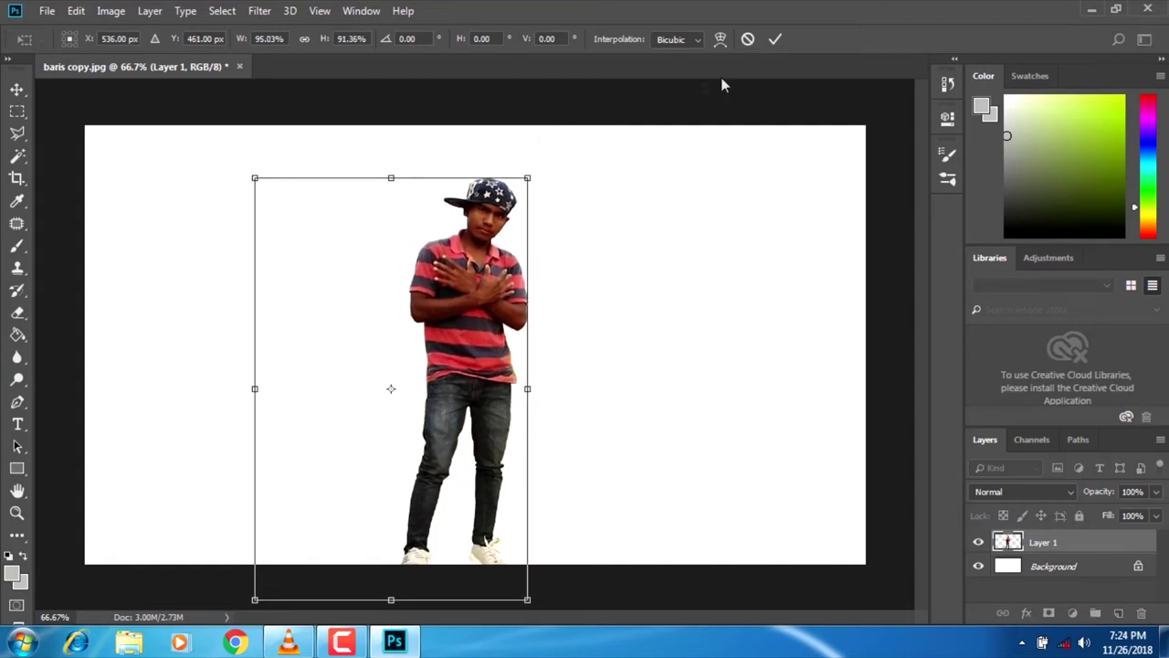
{"action": "left_click", "coordinate": [774, 40]}
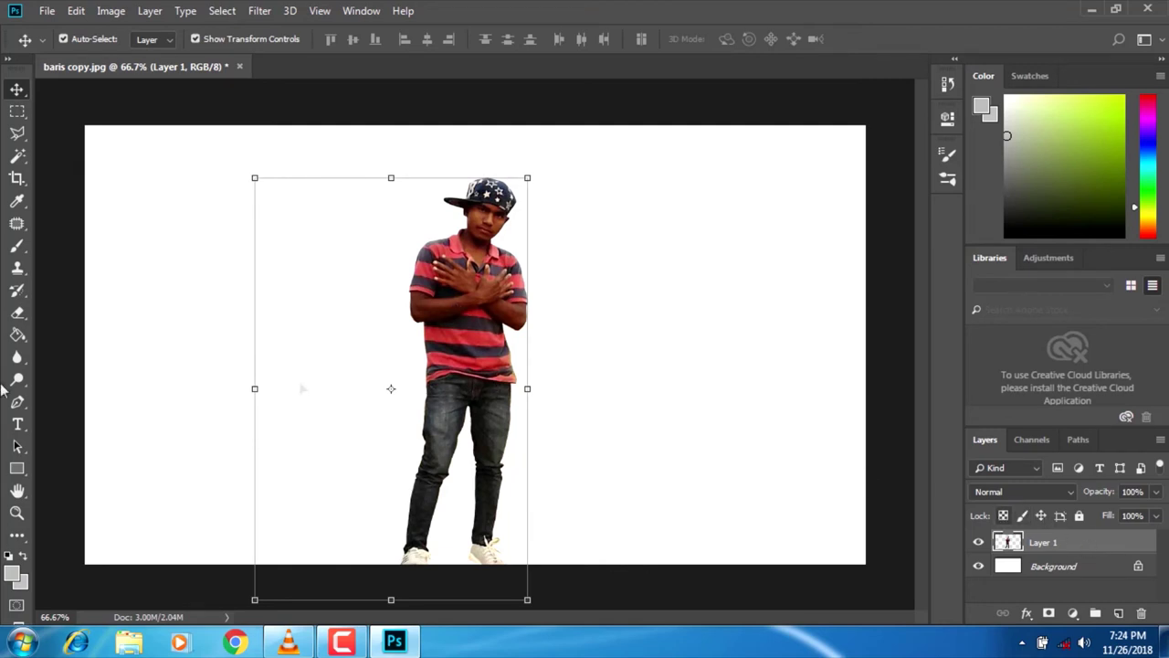
{"action": "left_click_drag", "start_coordinate": [1102, 533], "coordinate": [1152, 548]}
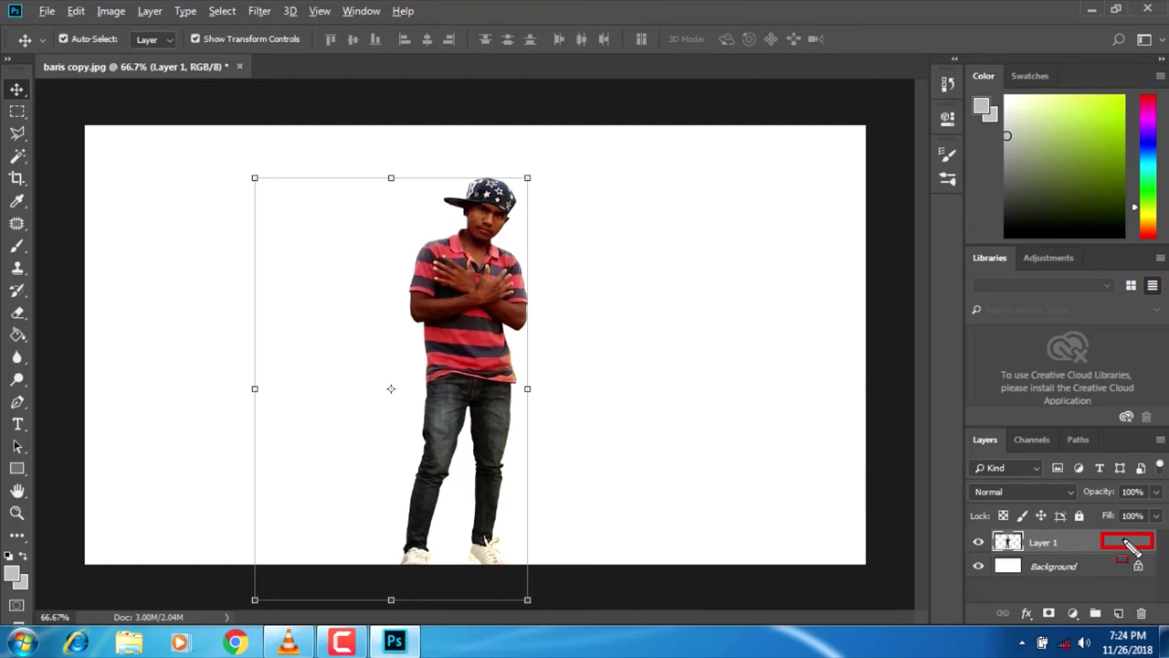
{"action": "key", "text": "Escape"}
Add a black Drop Shadow to the man's layer in its blending options, keeping the offered settings.
{"action": "right_click", "coordinate": [1089, 540]}
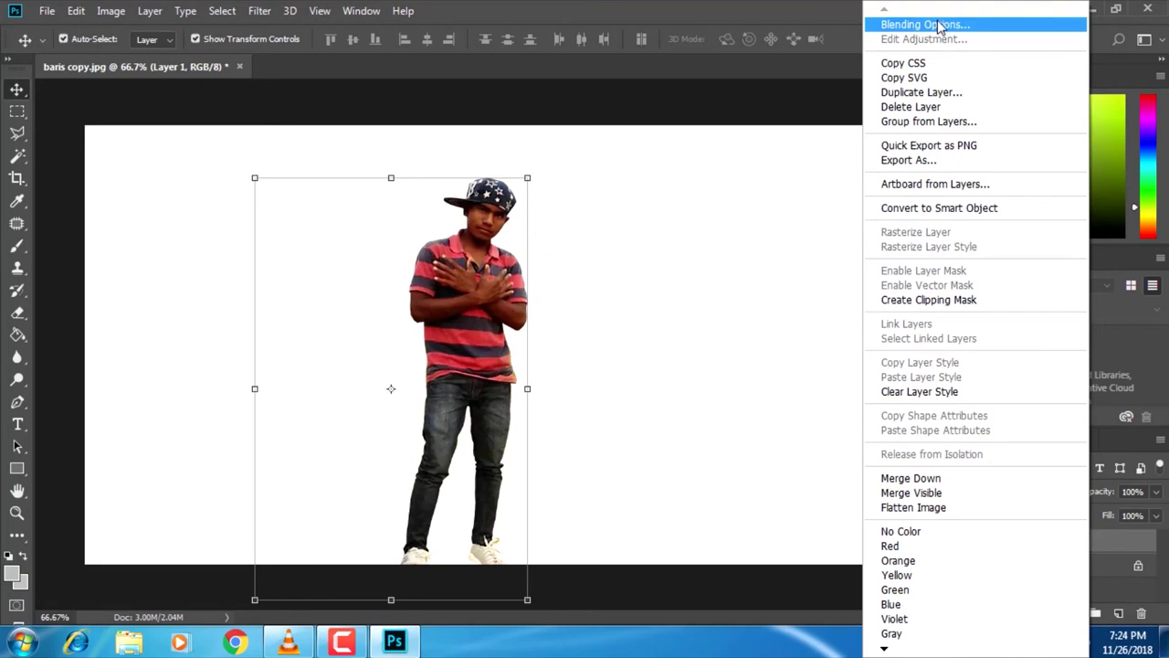
{"action": "left_click", "coordinate": [937, 25]}
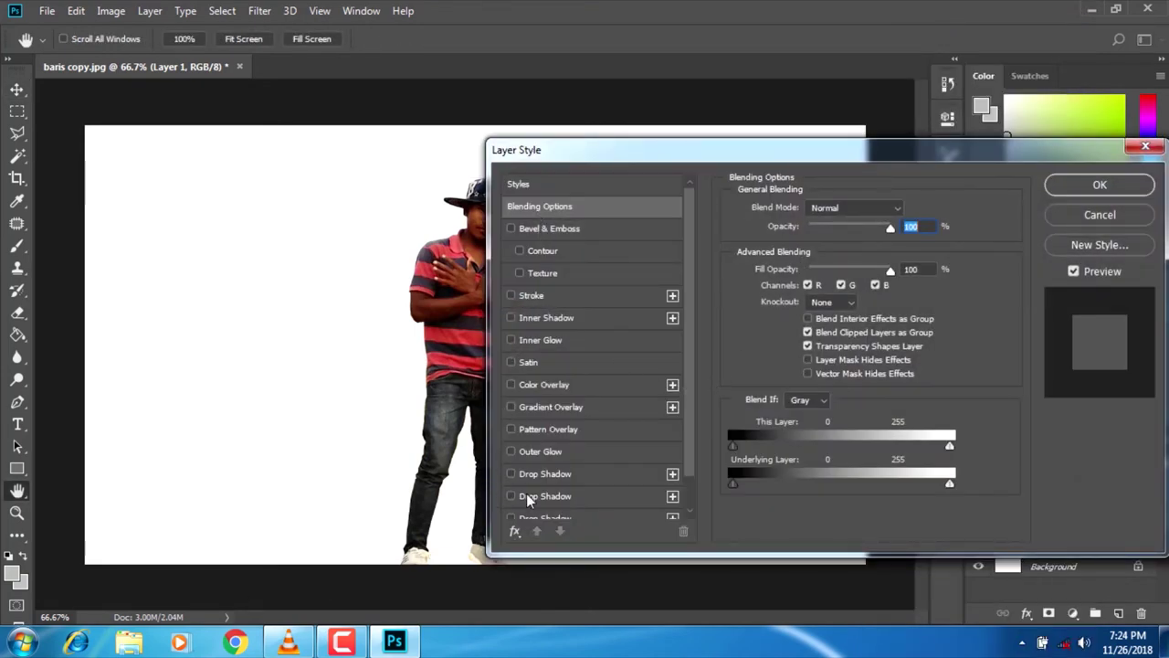
{"action": "scroll", "coordinate": [651, 504], "scroll_direction": "down", "scroll_amount": 1}
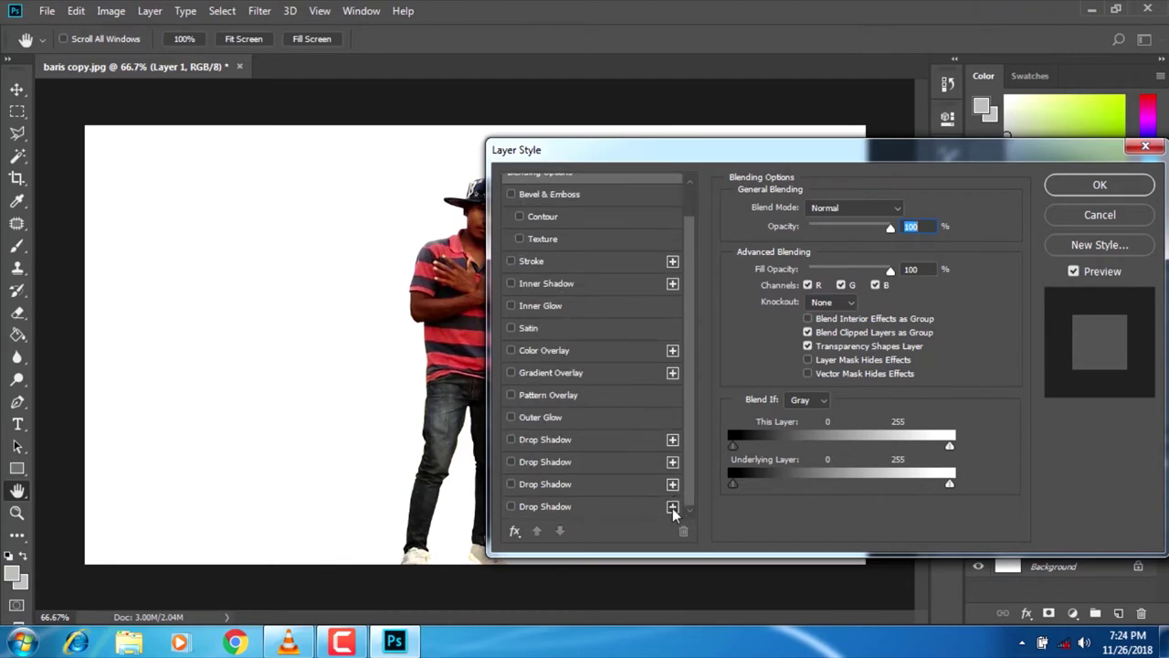
{"action": "left_click", "coordinate": [672, 507]}
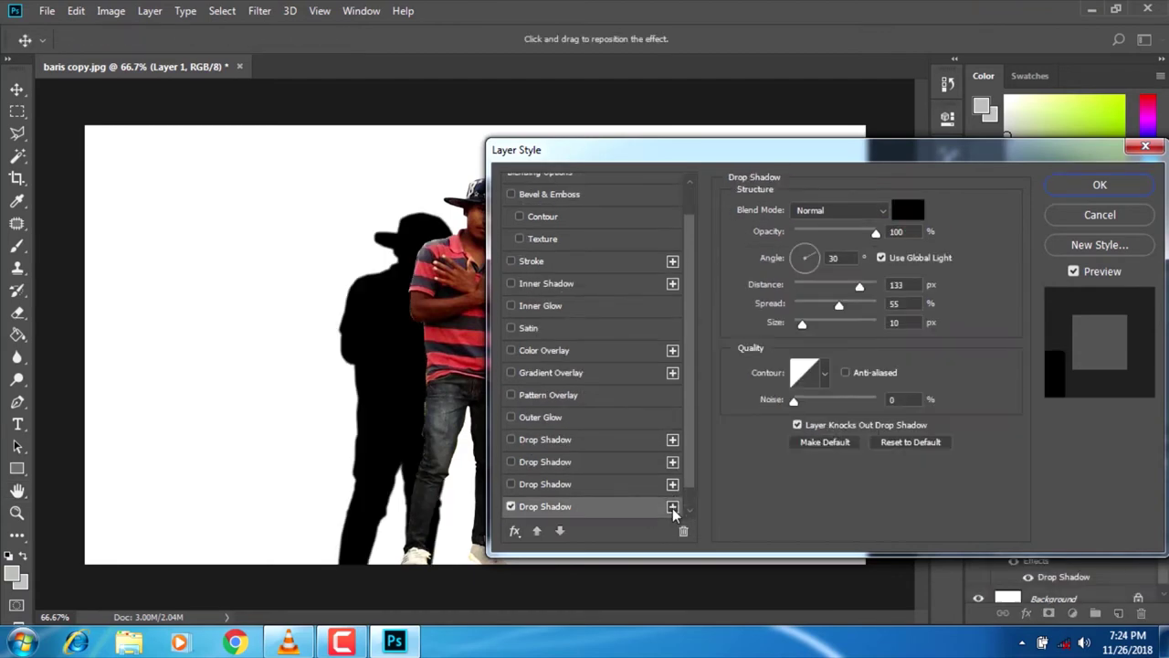
{"action": "left_click", "coordinate": [1087, 190]}
Separate the man's drop shadow effect into a layer of its own.
{"action": "left_click", "coordinate": [151, 11]}
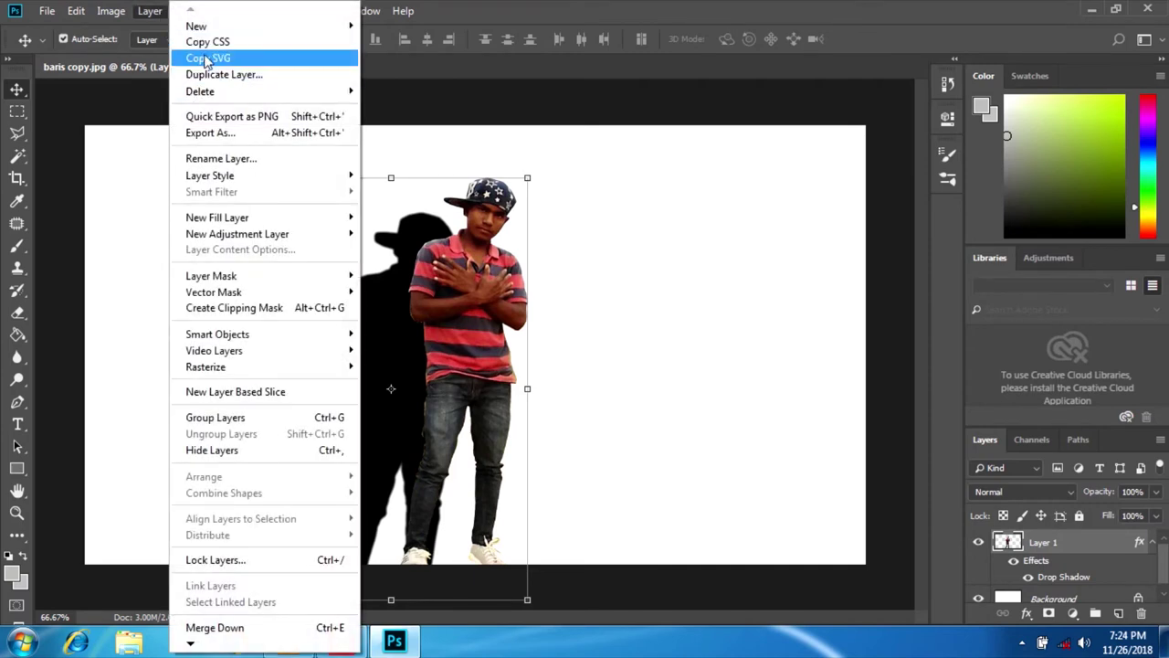
{"action": "mouse_move", "coordinate": [218, 183]}
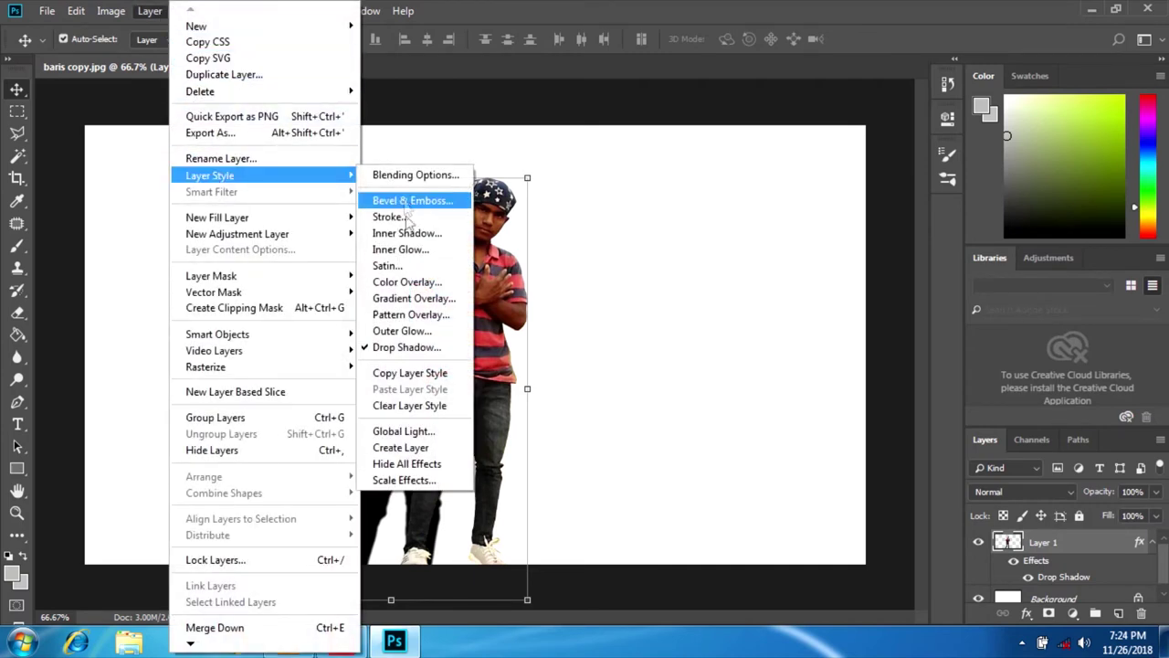
{"action": "left_click", "coordinate": [391, 447]}
{"action": "left_click", "coordinate": [507, 247]}
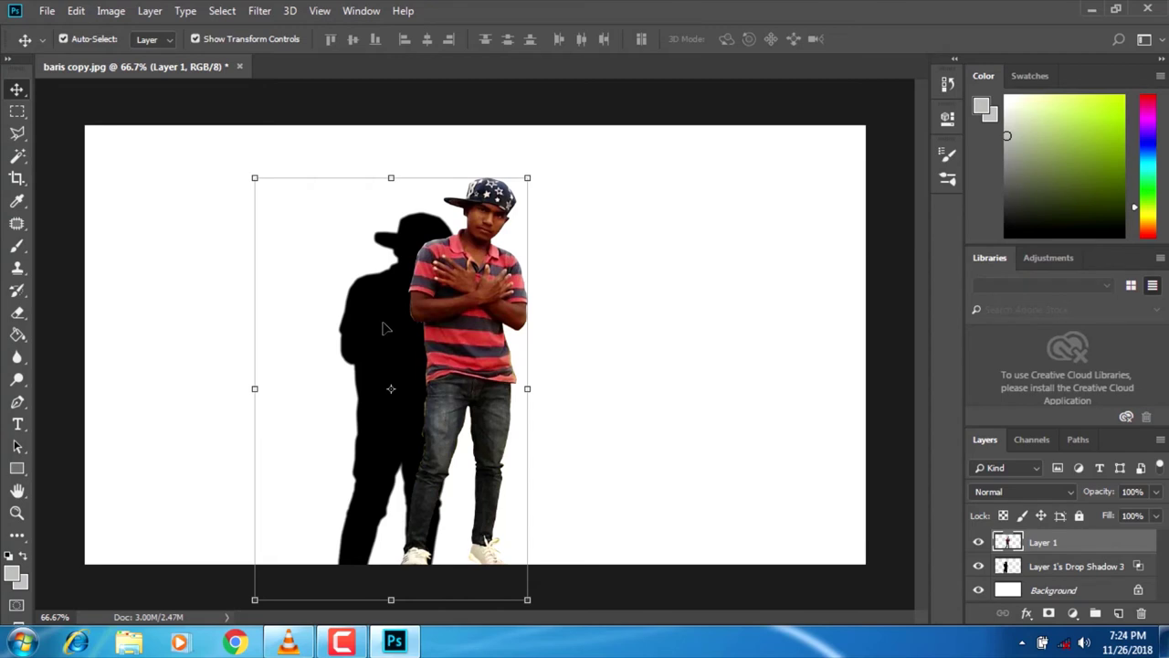
Move the shadow close behind the man and start distorting it toward the ground on his left, to about 70% height.
{"action": "left_click_drag", "start_coordinate": [378, 348], "coordinate": [433, 293]}
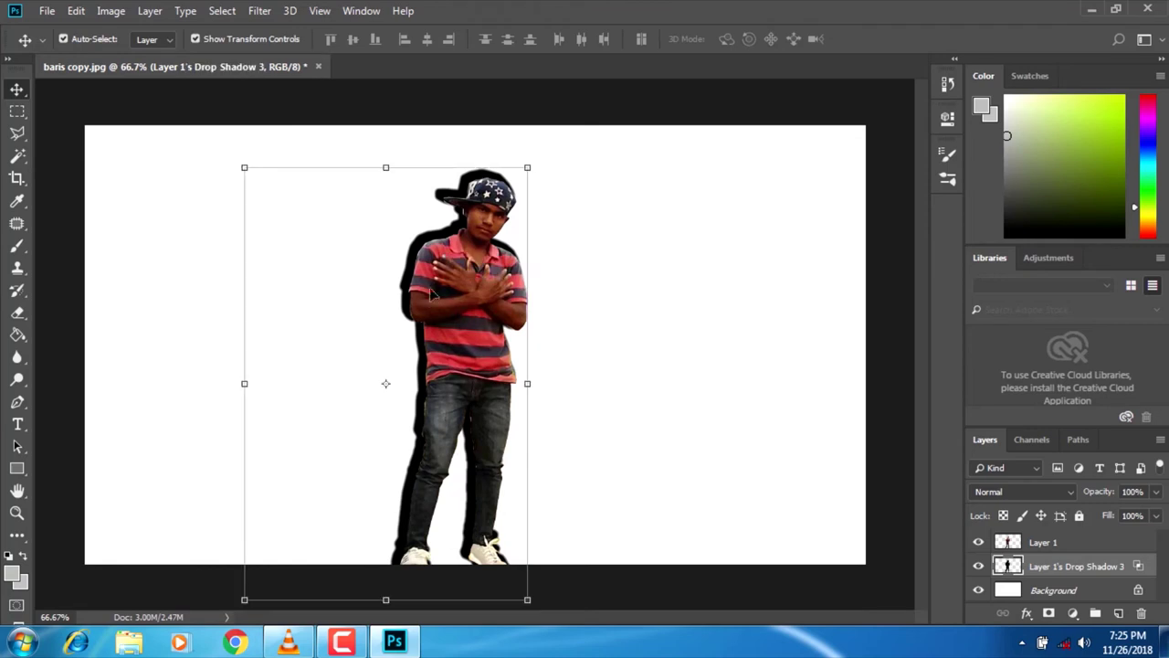
{"action": "left_click", "coordinate": [76, 11]}
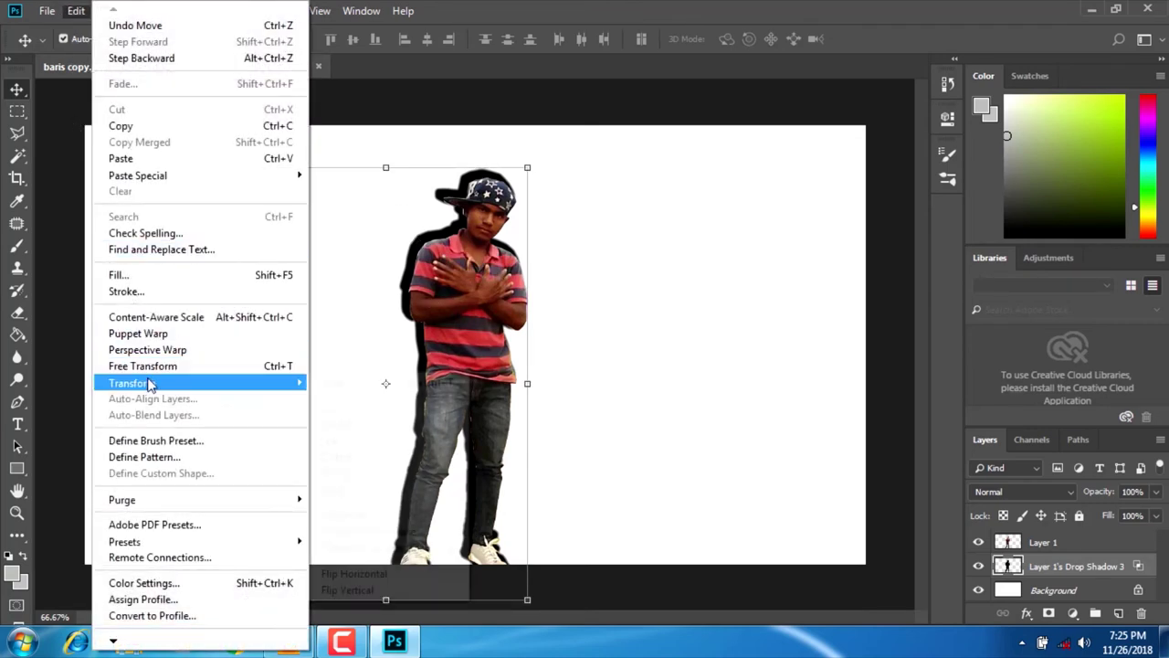
{"action": "mouse_move", "coordinate": [151, 383]}
{"action": "left_click", "coordinate": [336, 457]}
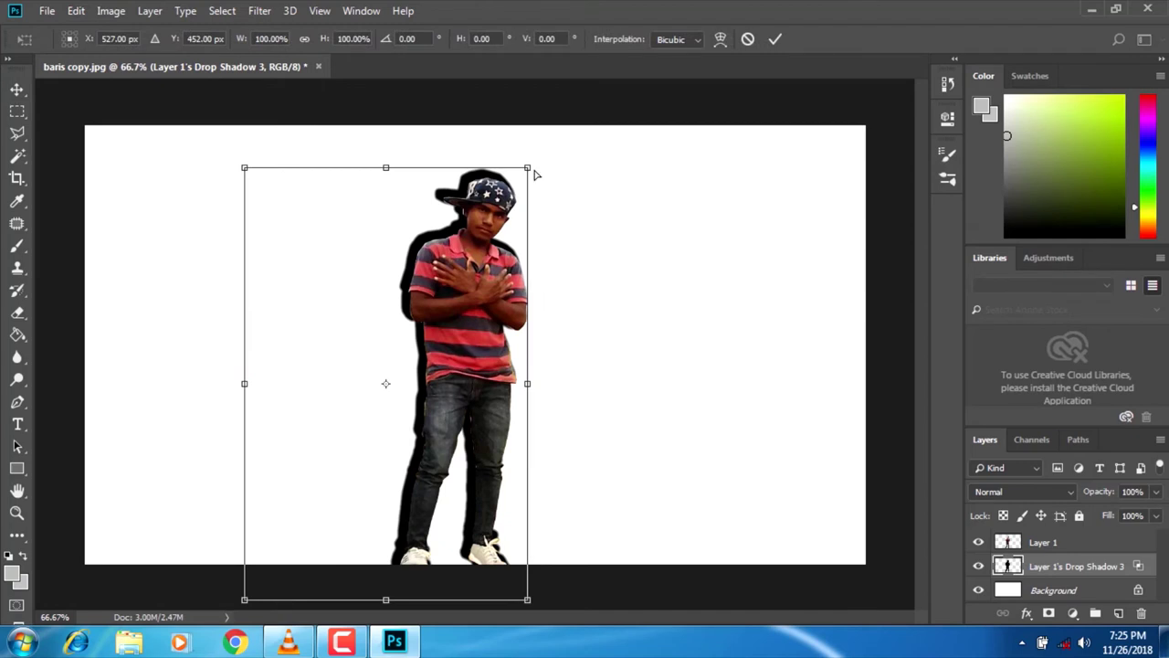
{"action": "left_click_drag", "start_coordinate": [530, 170], "coordinate": [399, 261]}
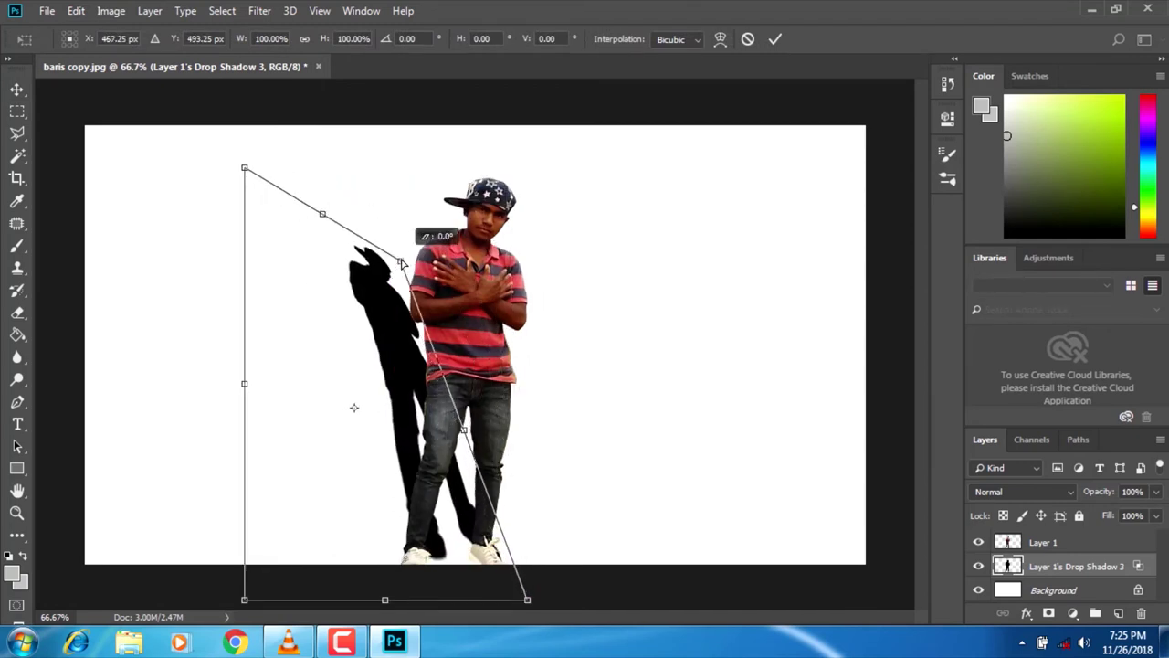
{"action": "left_click_drag", "start_coordinate": [318, 214], "coordinate": [286, 342]}
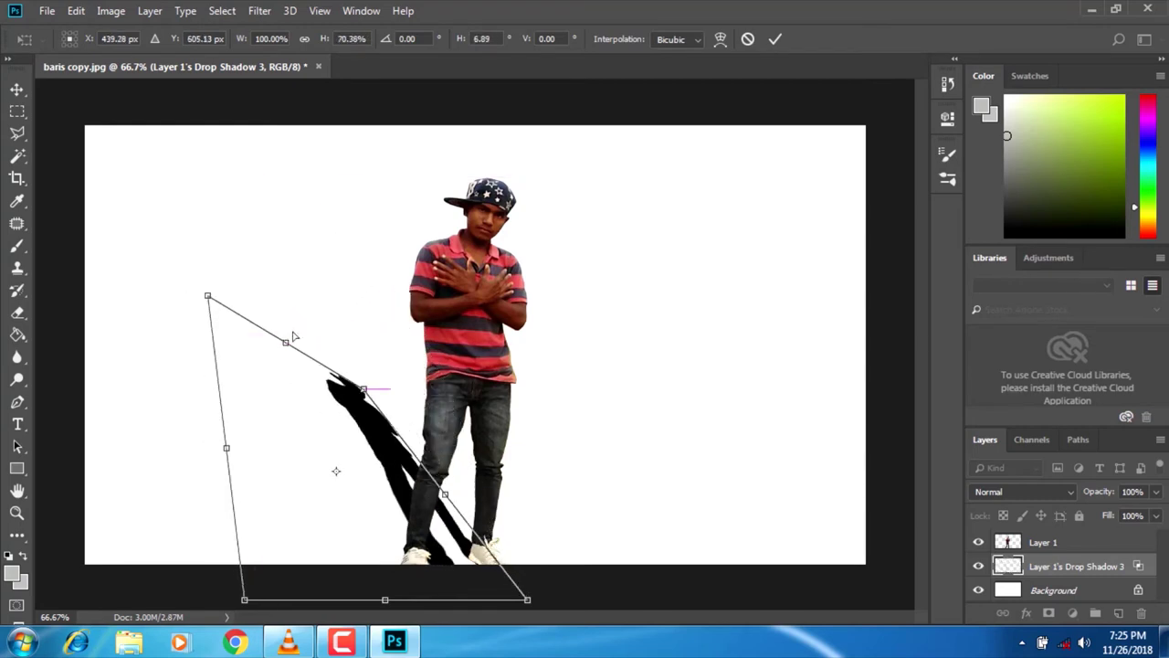
Adjust the corners of the shadow's distortion so it falls diagonally from the shoes with a legible head, at about 50% height.
{"action": "left_click_drag", "start_coordinate": [368, 391], "coordinate": [398, 343]}
{"action": "left_click_drag", "start_coordinate": [208, 296], "coordinate": [254, 375]}
{"action": "left_click_drag", "start_coordinate": [390, 347], "coordinate": [328, 377]}
{"action": "left_click_drag", "start_coordinate": [333, 430], "coordinate": [357, 444]}
{"action": "left_click_drag", "start_coordinate": [280, 389], "coordinate": [200, 382]}
{"action": "left_click_drag", "start_coordinate": [360, 398], "coordinate": [298, 408]}
{"action": "left_click_drag", "start_coordinate": [209, 387], "coordinate": [222, 404]}
{"action": "left_click_drag", "start_coordinate": [321, 475], "coordinate": [348, 478]}
{"action": "left_click_drag", "start_coordinate": [341, 416], "coordinate": [350, 404]}
{"action": "left_click_drag", "start_coordinate": [249, 412], "coordinate": [236, 409]}
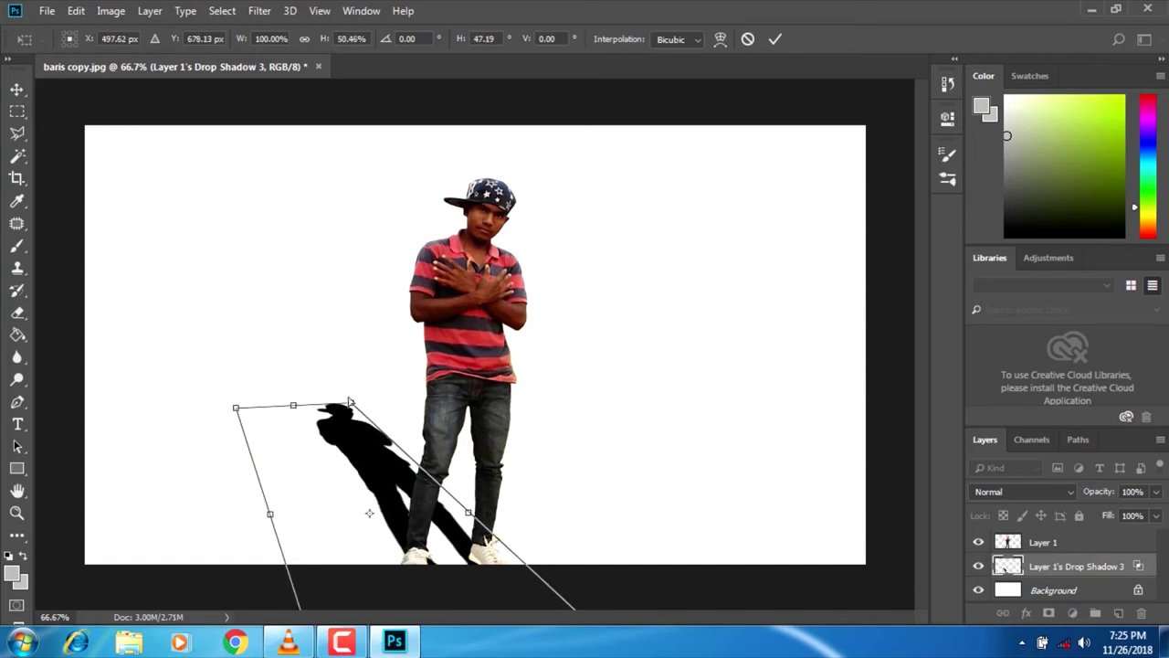
Lengthen the shadow farther up and away from the man, to about 52% height, and apply the distortion.
{"action": "left_click_drag", "start_coordinate": [351, 402], "coordinate": [361, 370]}
{"action": "left_click_drag", "start_coordinate": [234, 407], "coordinate": [208, 330]}
{"action": "left_click_drag", "start_coordinate": [327, 365], "coordinate": [234, 354]}
{"action": "left_click_drag", "start_coordinate": [354, 455], "coordinate": [350, 455]}
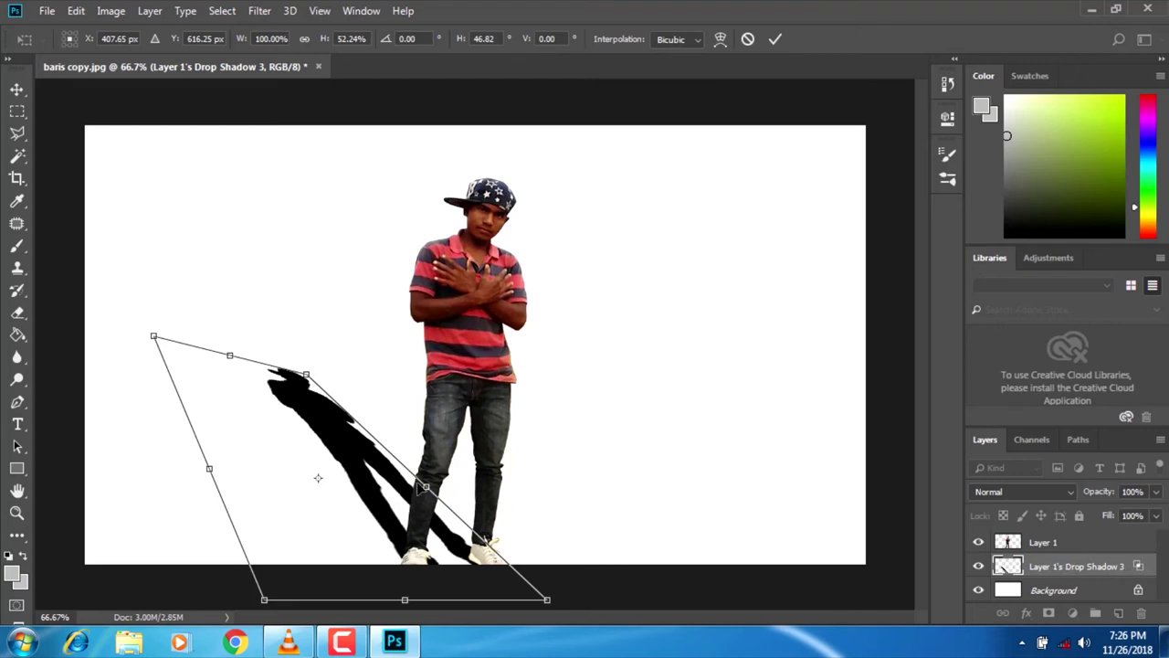
{"action": "right_click", "coordinate": [374, 488]}
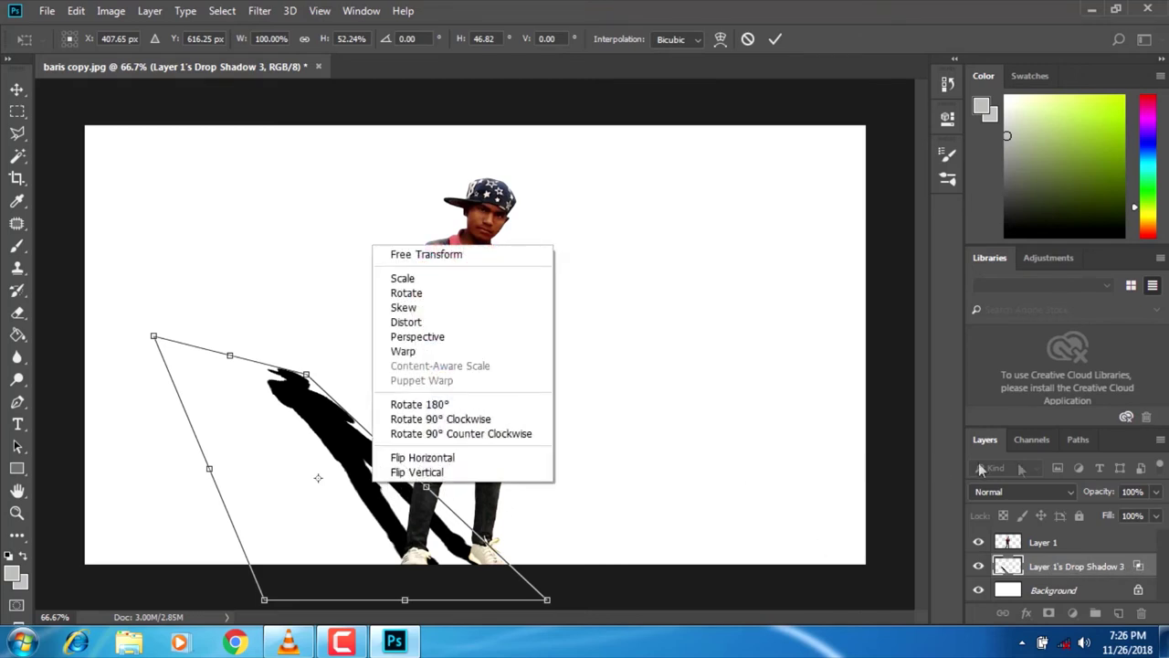
{"action": "left_click", "coordinate": [1067, 557]}
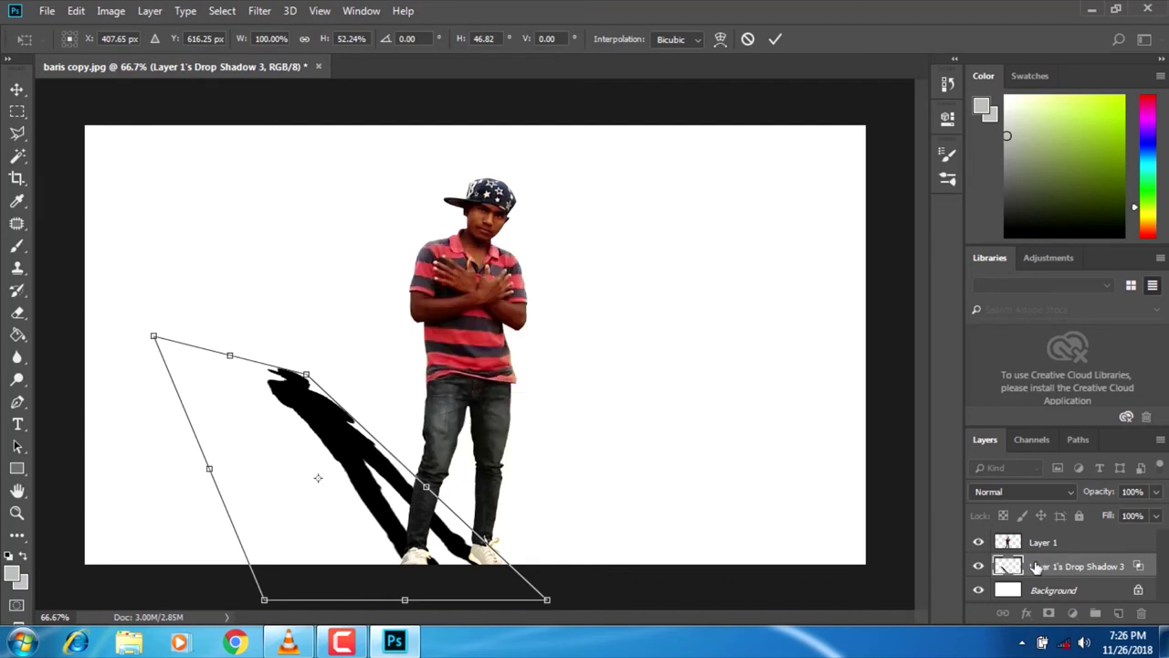
{"action": "left_click", "coordinate": [773, 39]}
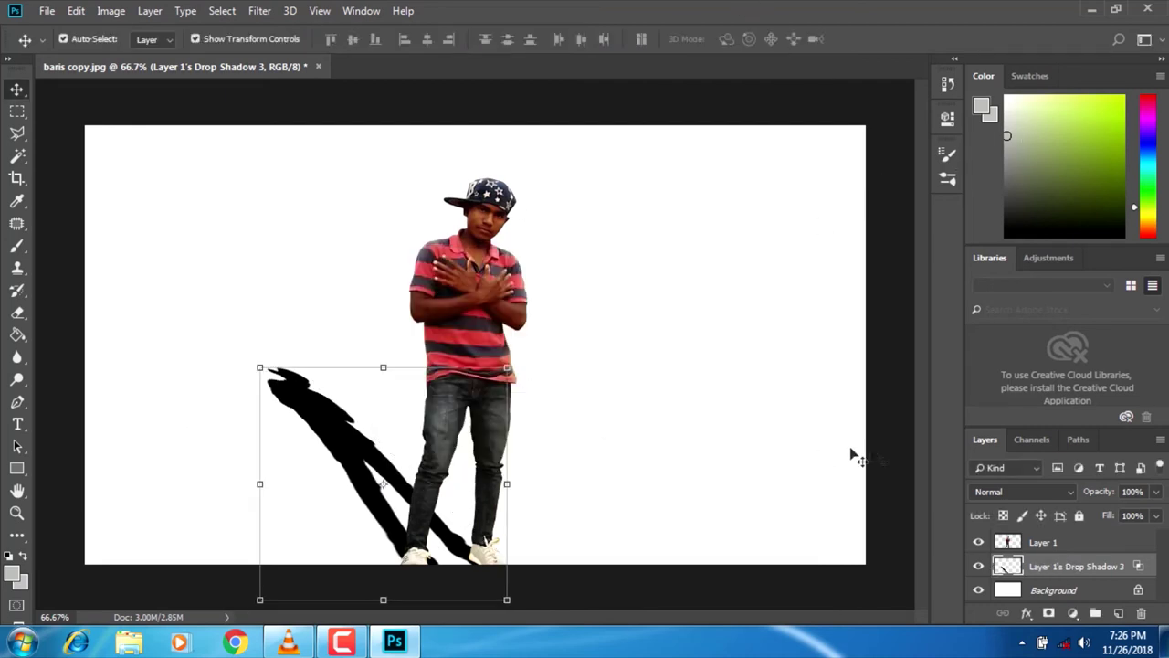
Set the shadow layer's opacity to 68% in its blending options.
{"action": "right_click", "coordinate": [1046, 572]}
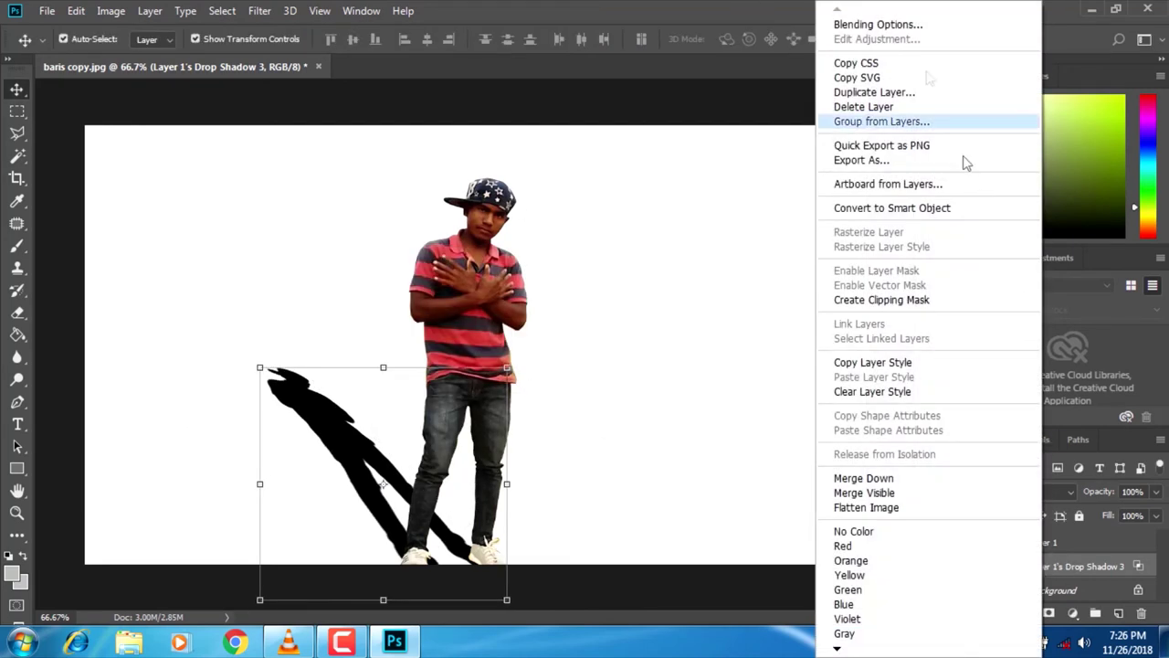
{"action": "left_click", "coordinate": [901, 22]}
{"action": "left_click_drag", "start_coordinate": [705, 160], "coordinate": [945, 137]}
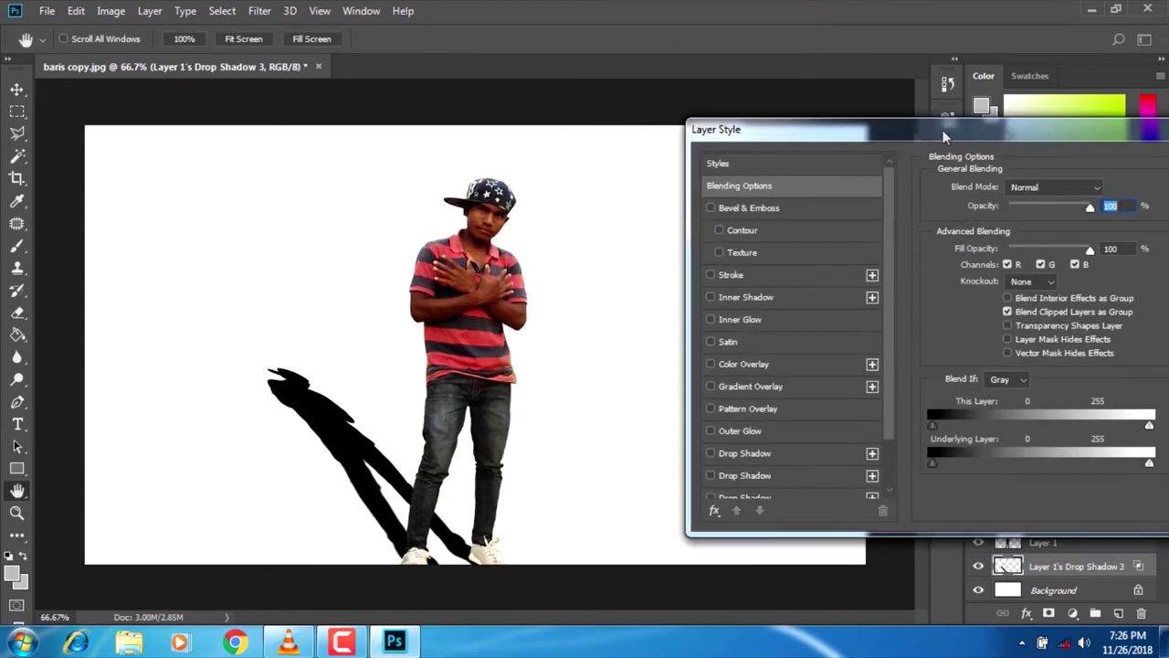
{"action": "left_click_drag", "start_coordinate": [1090, 209], "coordinate": [1058, 215]}
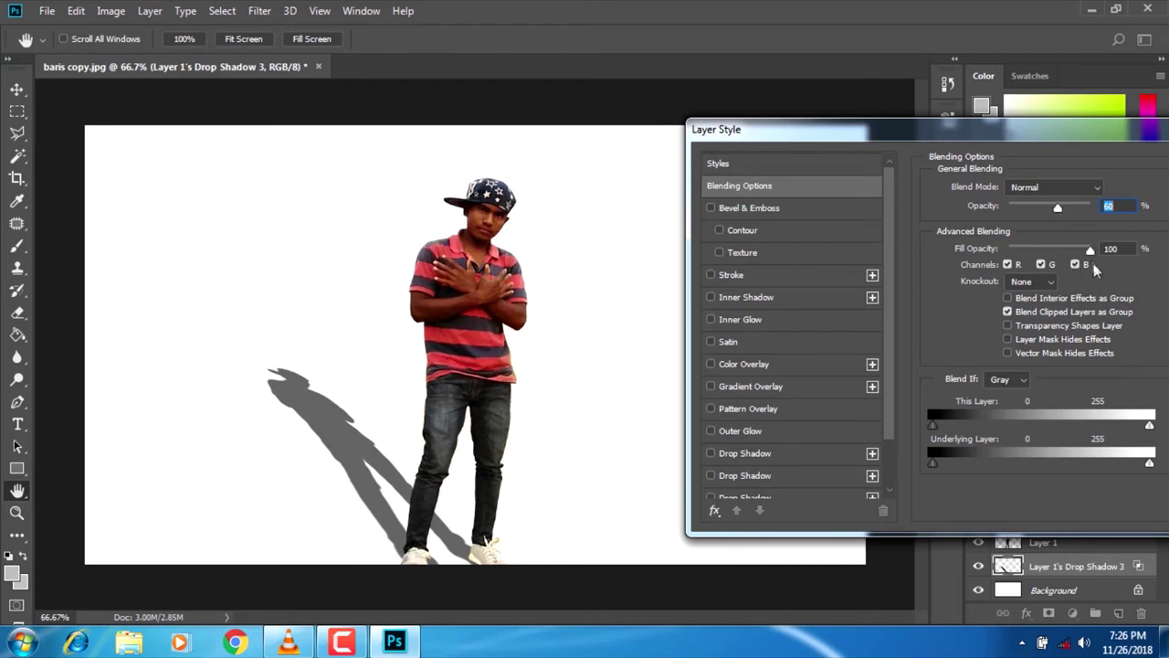
{"action": "key", "text": "Tab"}
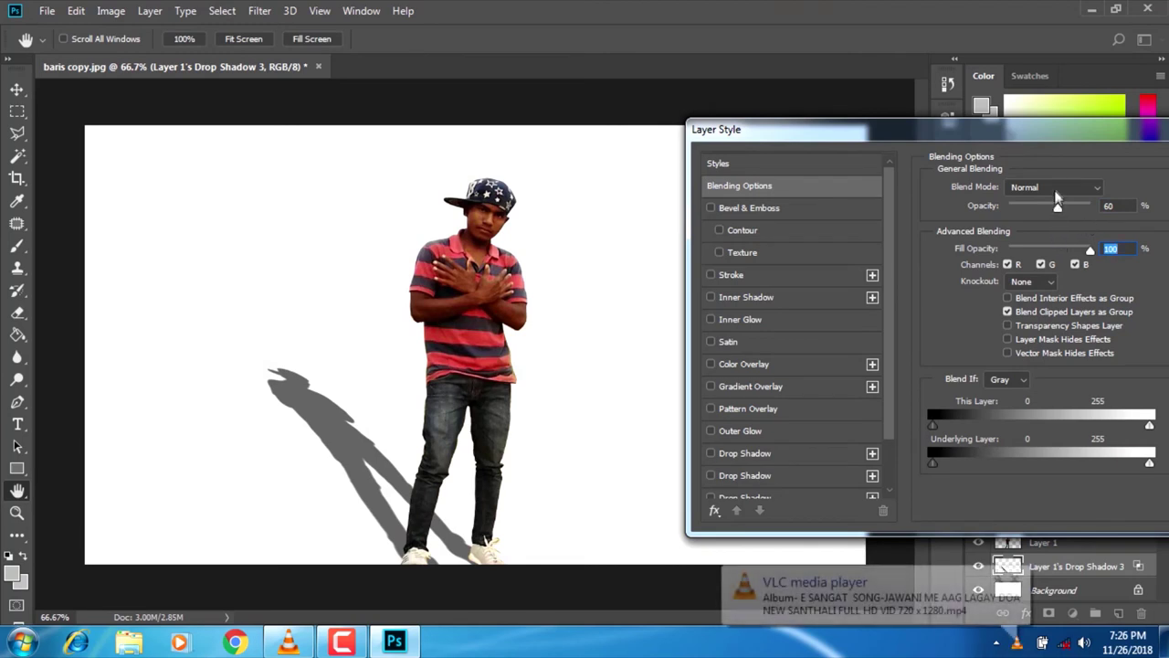
{"action": "mouse_move", "coordinate": [1055, 207]}
{"action": "left_mouse_down"}
{"action": "mouse_move", "coordinate": [1034, 204]}
{"action": "mouse_move", "coordinate": [1064, 204]}
{"action": "left_mouse_up"}
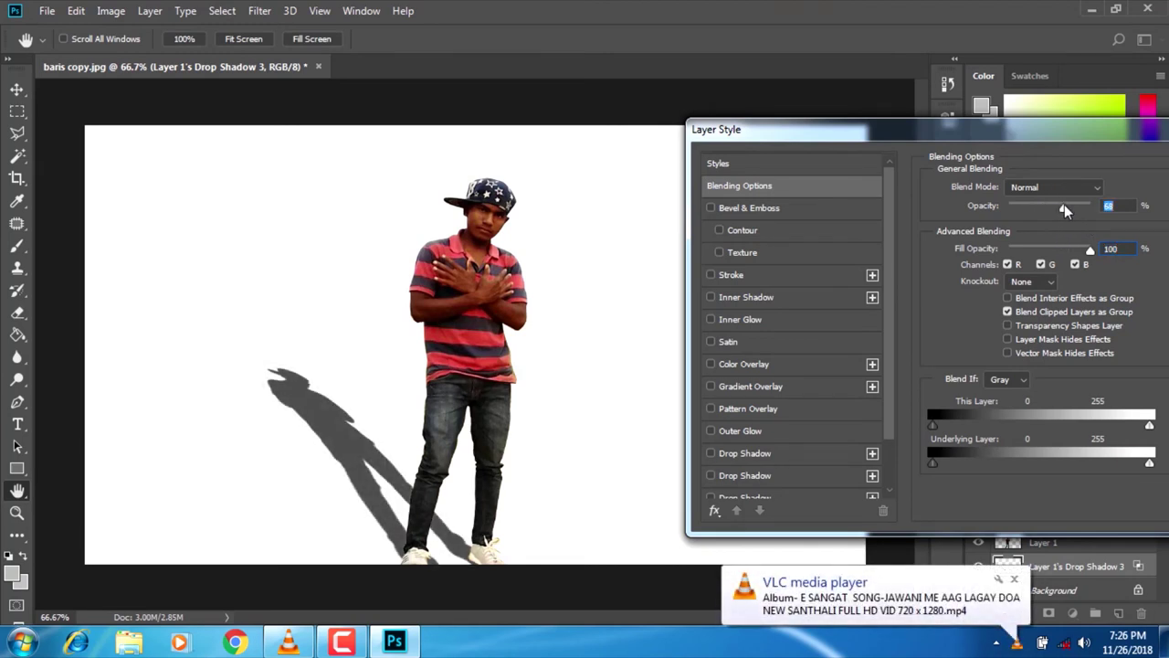
{"action": "left_click_drag", "start_coordinate": [1066, 131], "coordinate": [861, 174]}
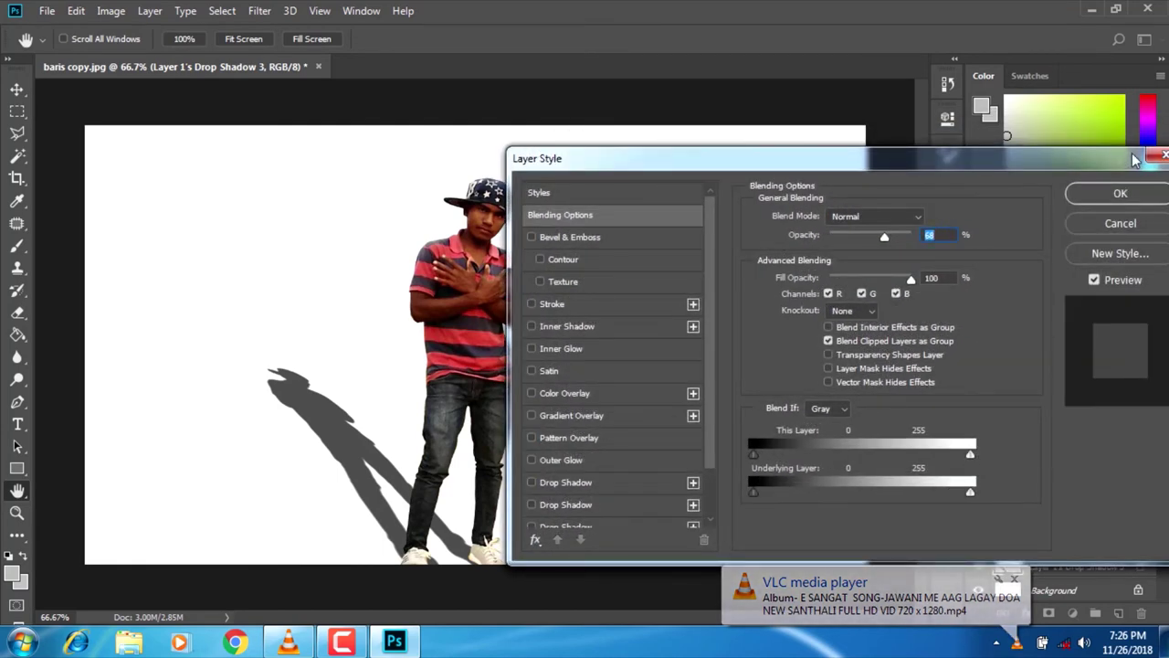
{"action": "left_click", "coordinate": [1117, 189]}
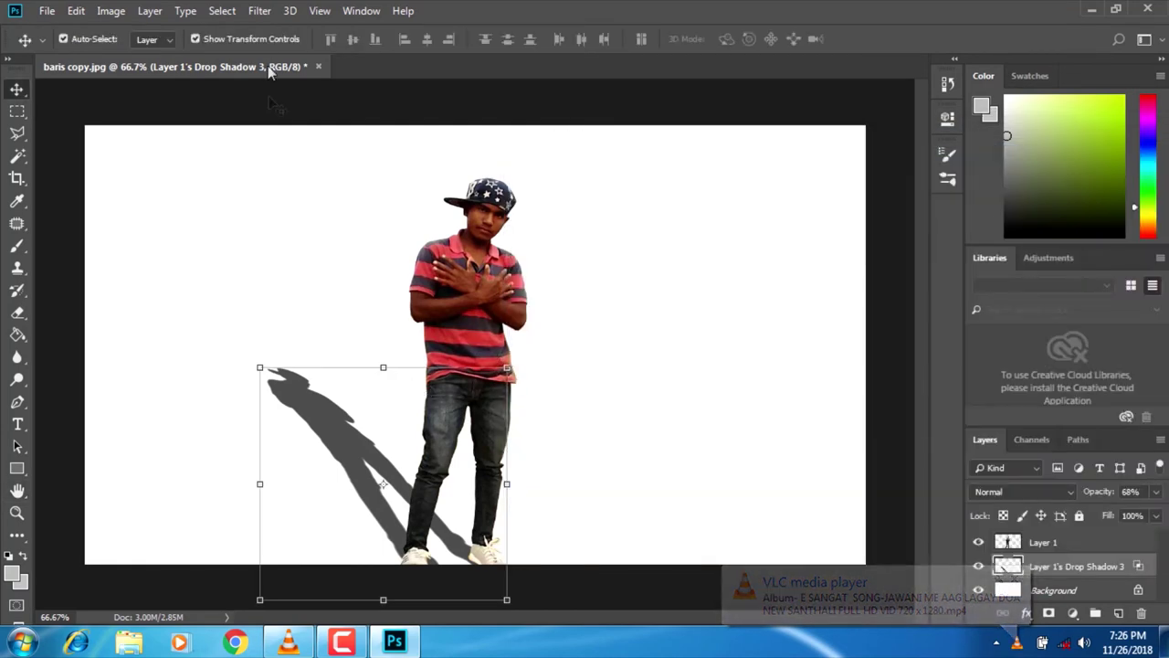
Soften the shadow with a Gaussian Blur of 2.3 pixels radius, and reselect the shadow layer.
{"action": "left_click", "coordinate": [260, 11]}
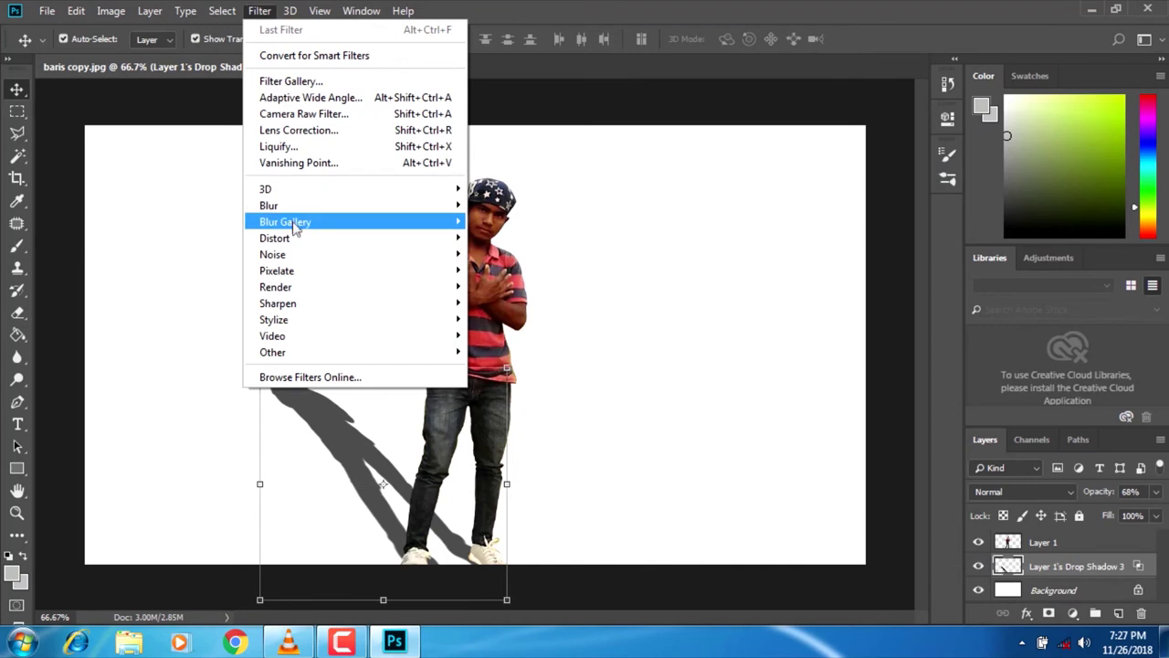
{"action": "mouse_move", "coordinate": [290, 210]}
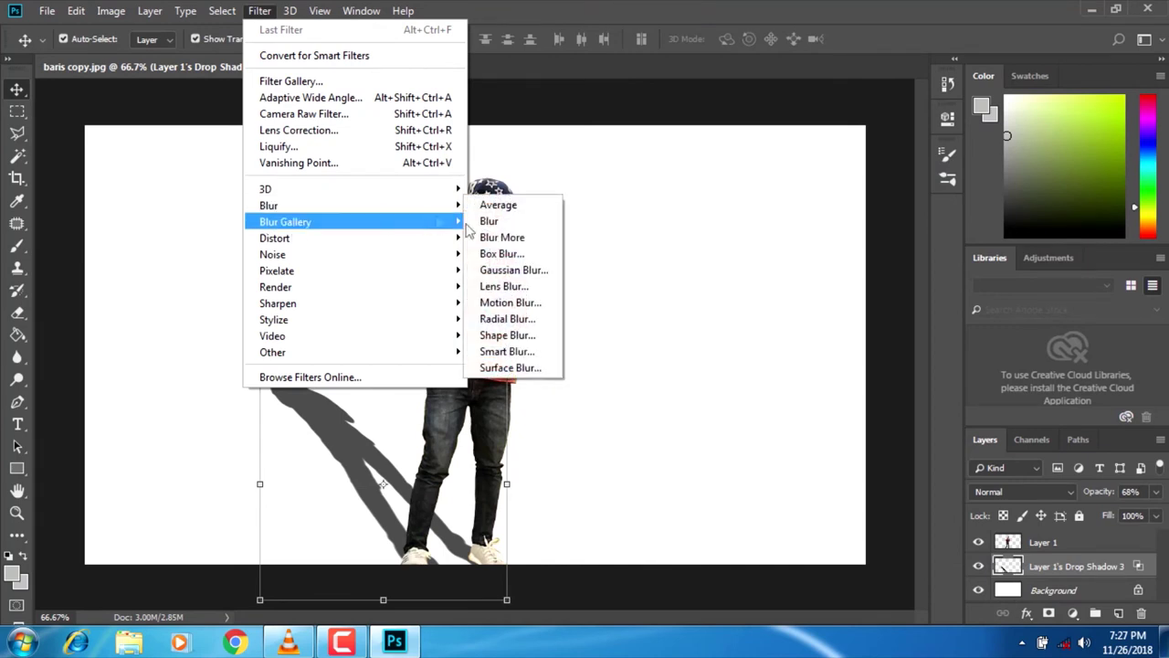
{"action": "left_click", "coordinate": [500, 272]}
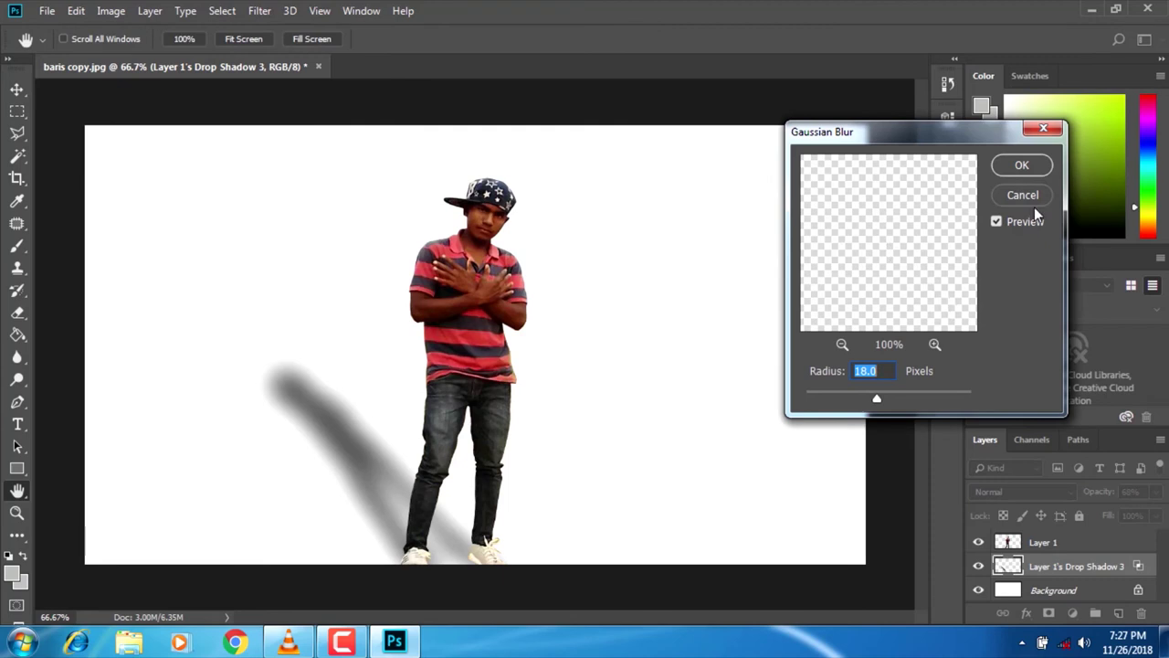
{"action": "left_click_drag", "start_coordinate": [883, 396], "coordinate": [975, 398]}
{"action": "left_click_drag", "start_coordinate": [897, 401], "coordinate": [826, 407]}
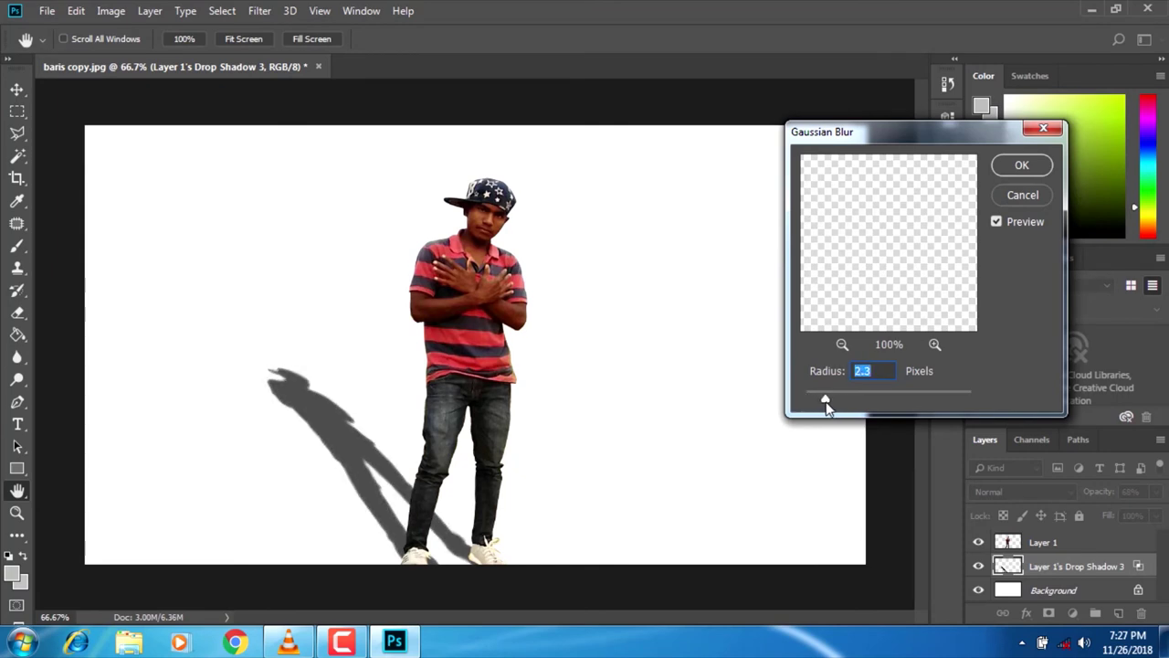
{"action": "left_click", "coordinate": [1021, 165]}
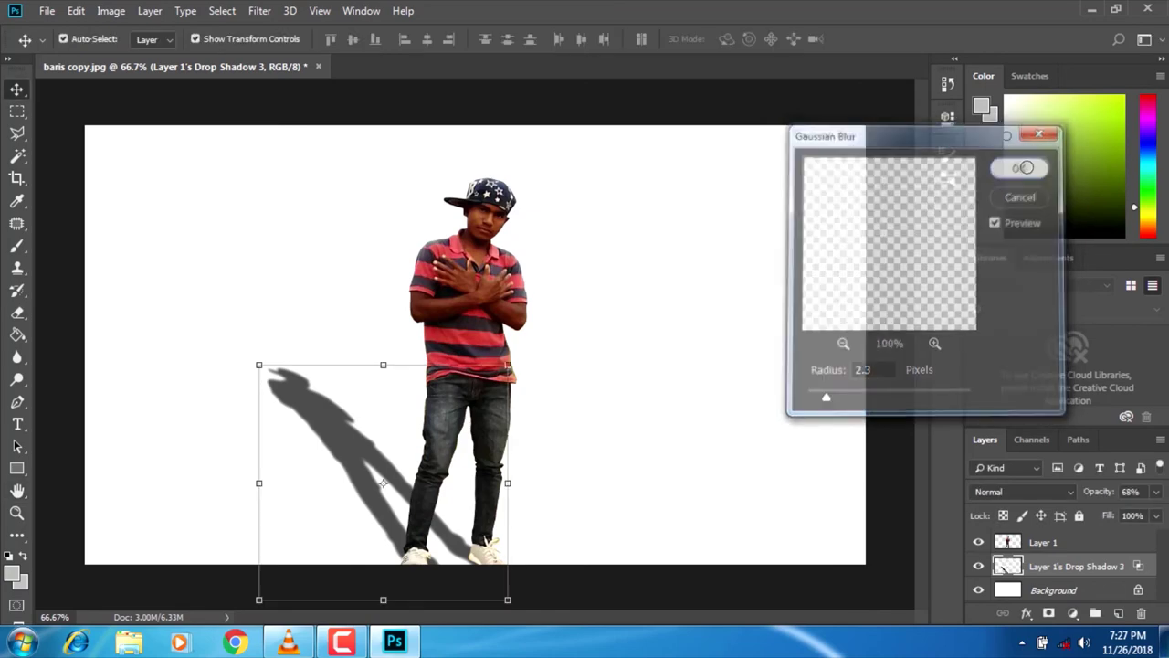
{"action": "left_click", "coordinate": [621, 358]}
{"action": "left_click", "coordinate": [330, 409]}
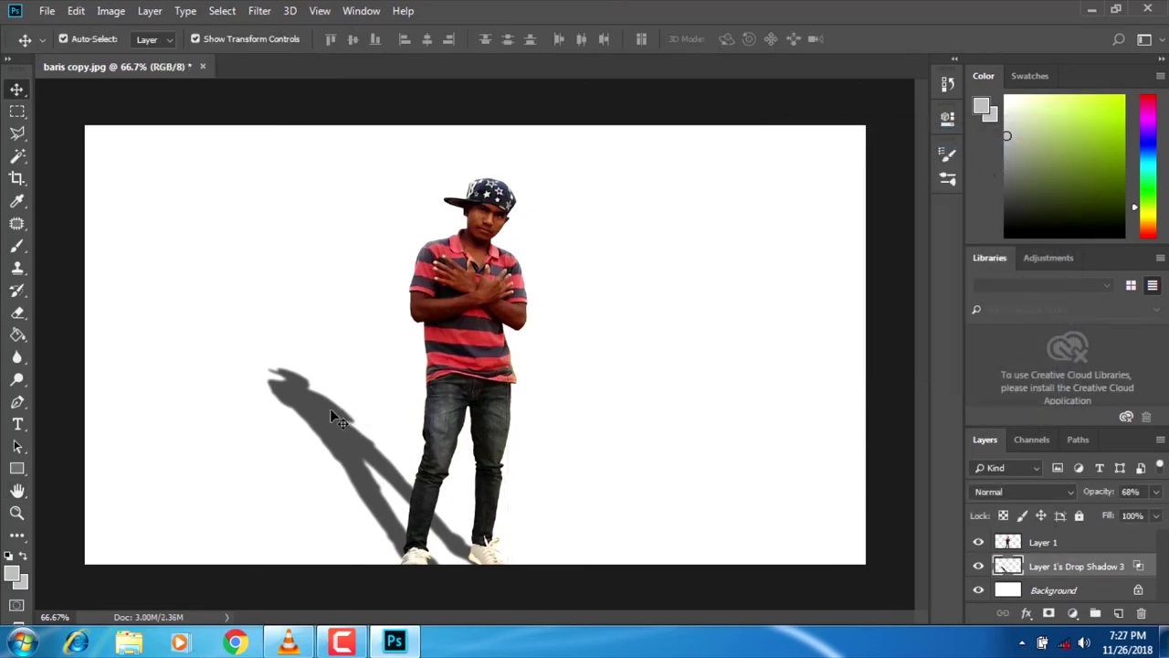
Try to warp the upper part of the shadow.
{"action": "left_click", "coordinate": [74, 11]}
{"action": "mouse_move", "coordinate": [146, 383]}
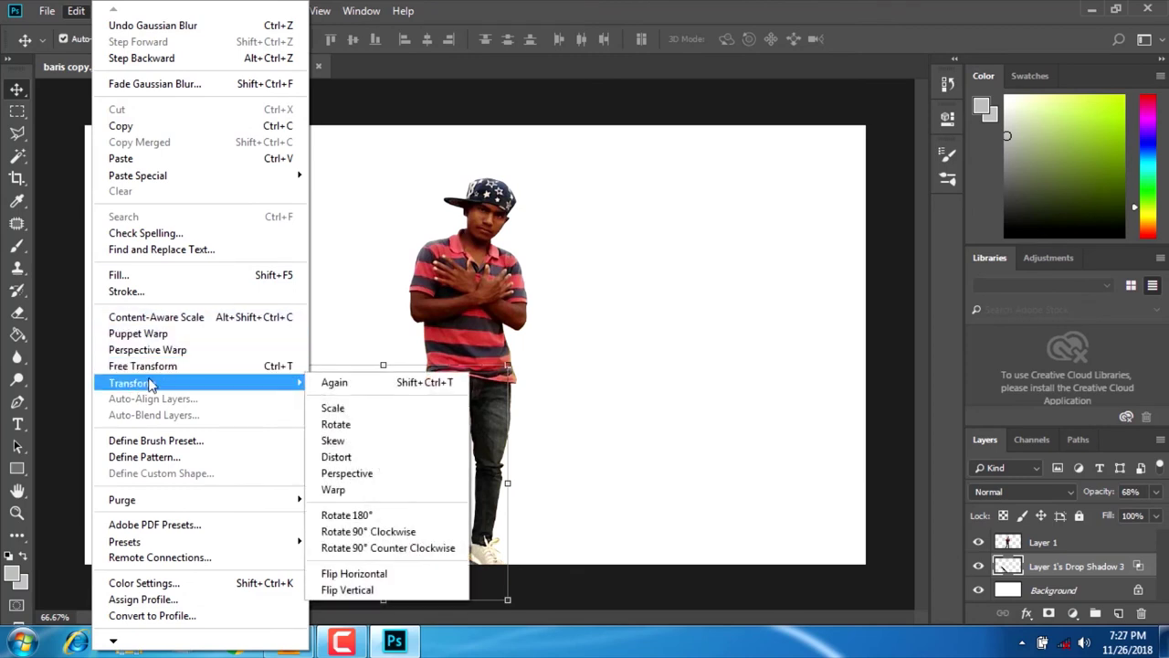
{"action": "left_click", "coordinate": [345, 492]}
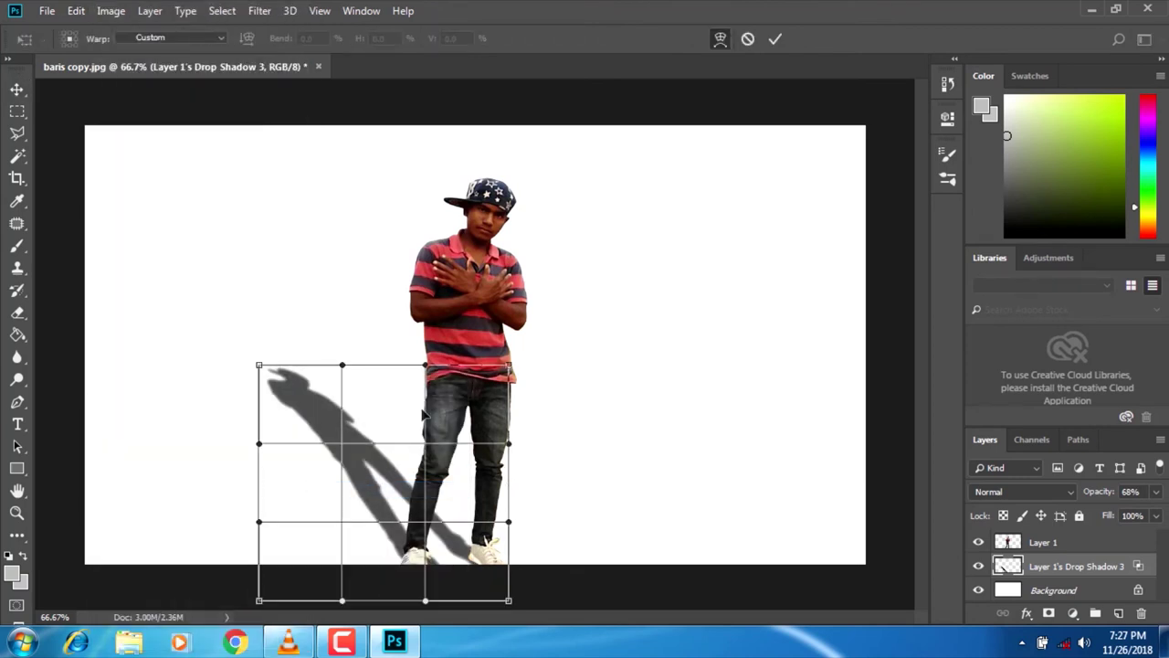
{"action": "left_click_drag", "start_coordinate": [466, 377], "coordinate": [480, 374]}
{"action": "mouse_move", "coordinate": [335, 368]}
{"action": "left_mouse_down"}
{"action": "mouse_move", "coordinate": [304, 374]}
{"action": "mouse_move", "coordinate": [361, 387]}
{"action": "mouse_move", "coordinate": [348, 378]}
{"action": "left_mouse_up"}
{"action": "left_click", "coordinate": [774, 39]}
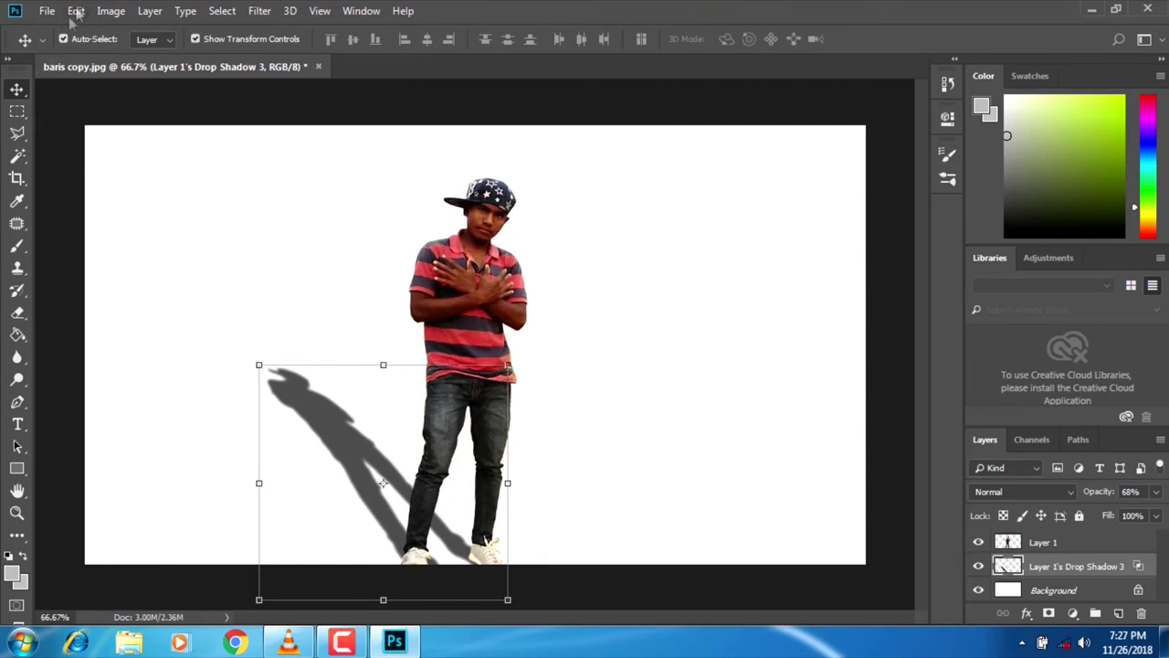
Distort the shadow to about 93.8% height with an 8.5° slant, realign it with the shoes and apply the transformation.
{"action": "left_click", "coordinate": [82, 13]}
{"action": "mouse_move", "coordinate": [135, 384]}
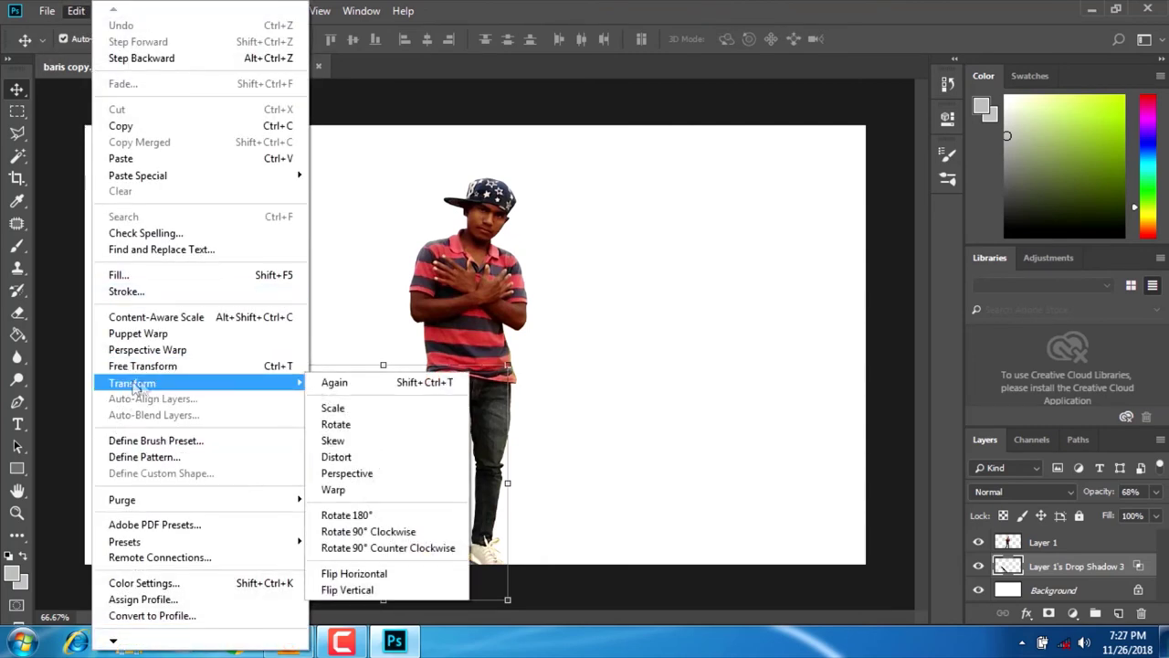
{"action": "left_click", "coordinate": [337, 457]}
{"action": "left_click_drag", "start_coordinate": [384, 365], "coordinate": [354, 382]}
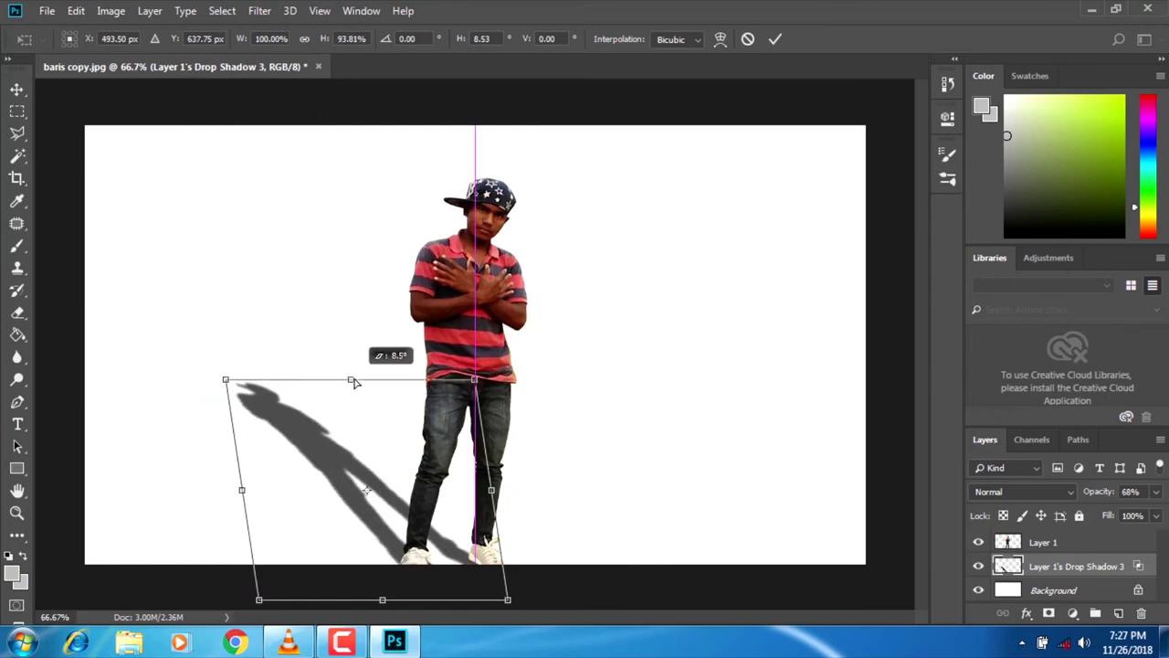
{"action": "left_click_drag", "start_coordinate": [347, 508], "coordinate": [357, 504]}
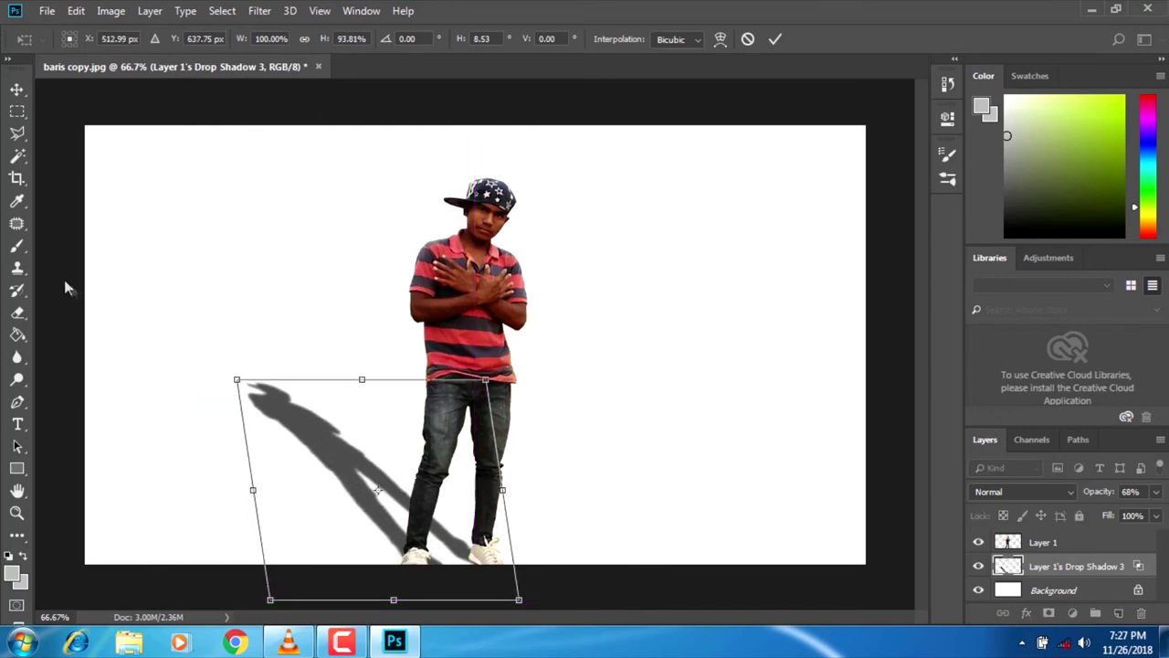
{"action": "left_click", "coordinate": [17, 312]}
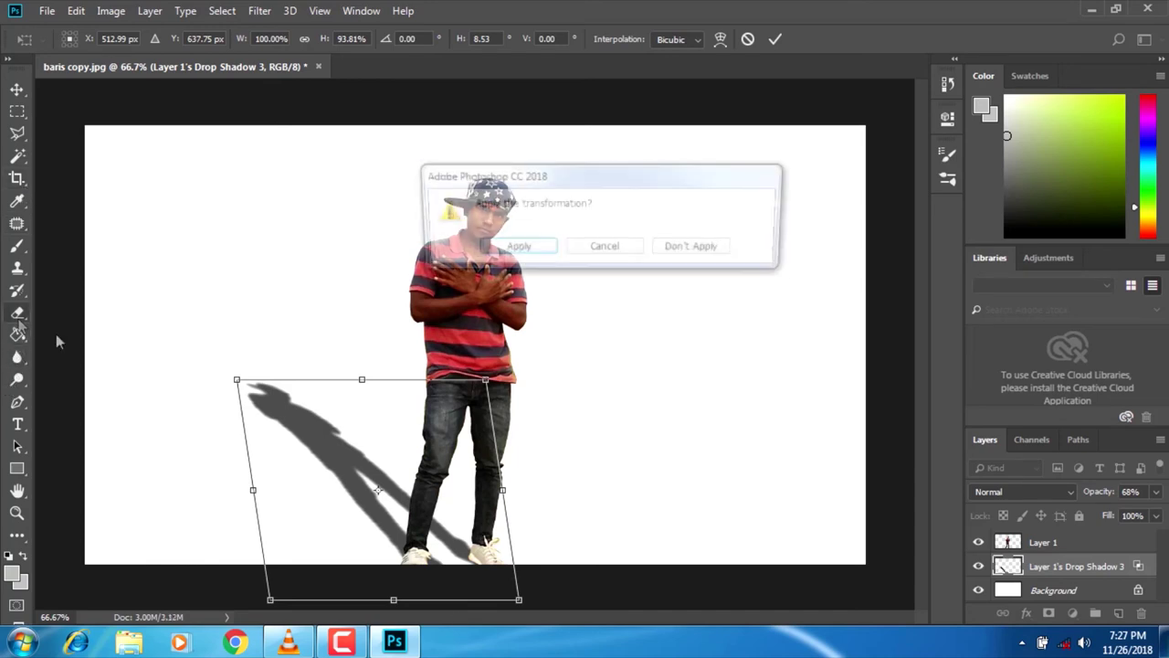
{"action": "left_click", "coordinate": [535, 255]}
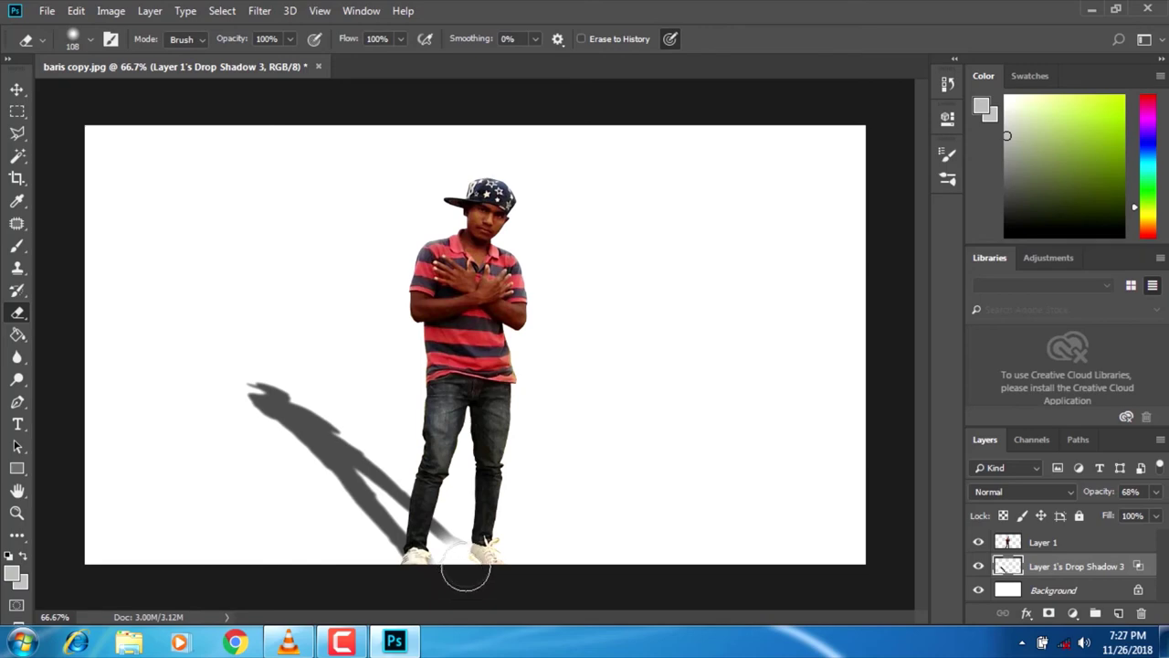
Set the eraser to a 21 px soft round brush for the shadow around the shoes, and undo the last erasure.
{"action": "key", "text": "ctrl+plus"}
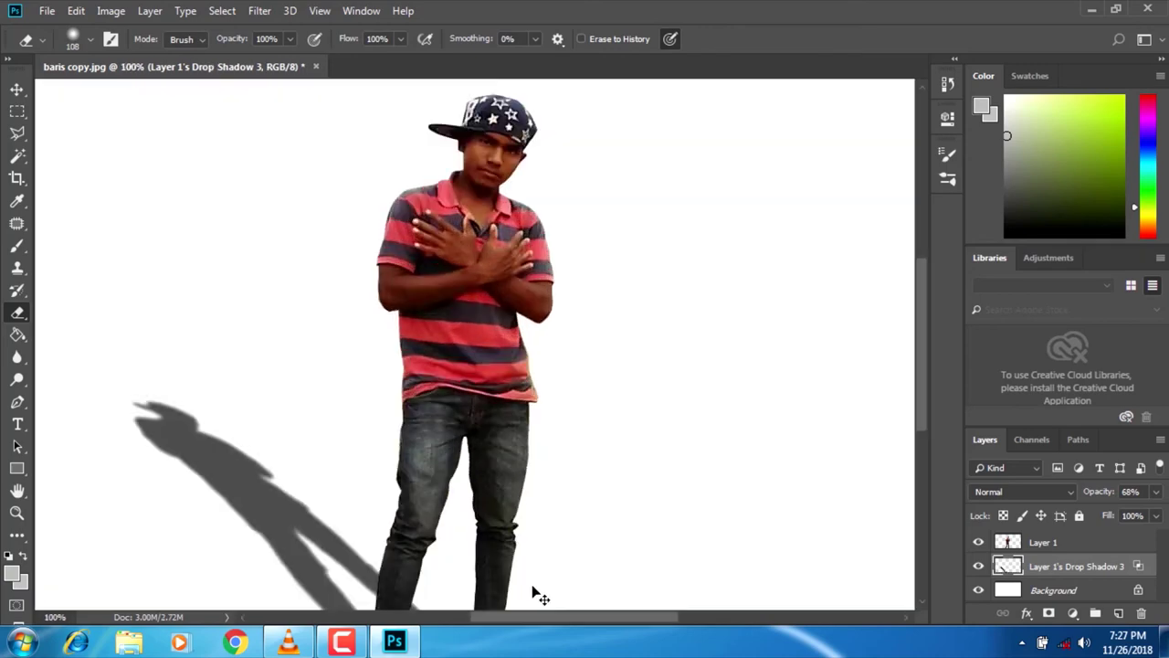
{"action": "scroll", "coordinate": [530, 582], "scroll_direction": "down", "scroll_amount": 3}
{"action": "left_click", "coordinate": [90, 43]}
{"action": "double_click", "coordinate": [73, 168]}
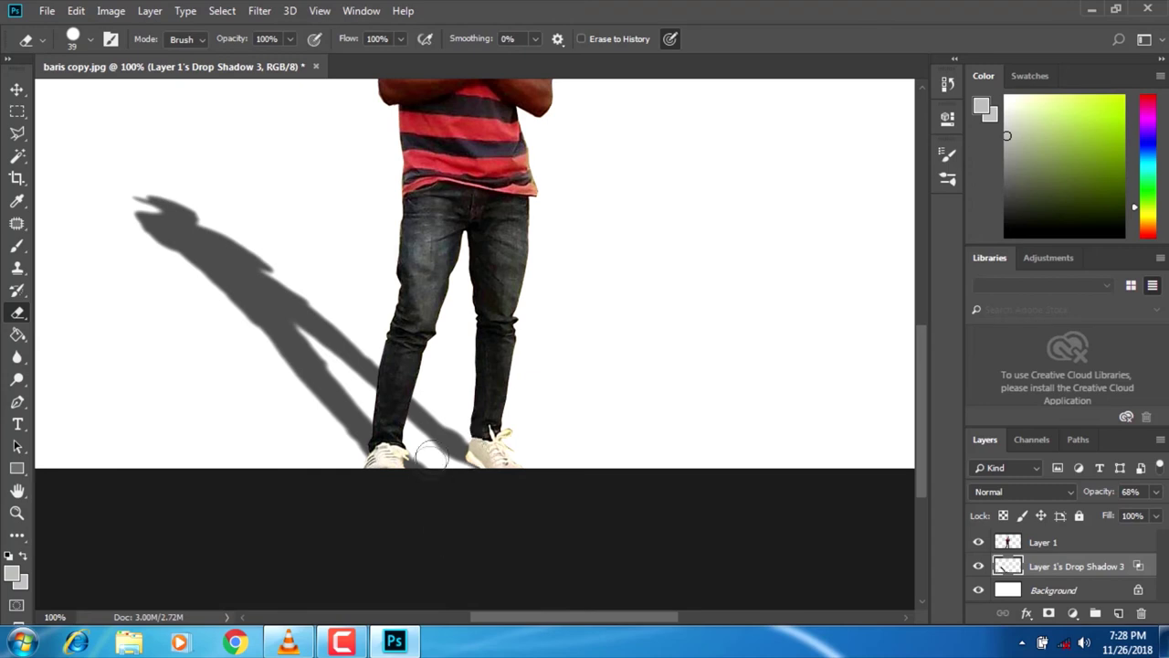
{"action": "left_click", "coordinate": [90, 43]}
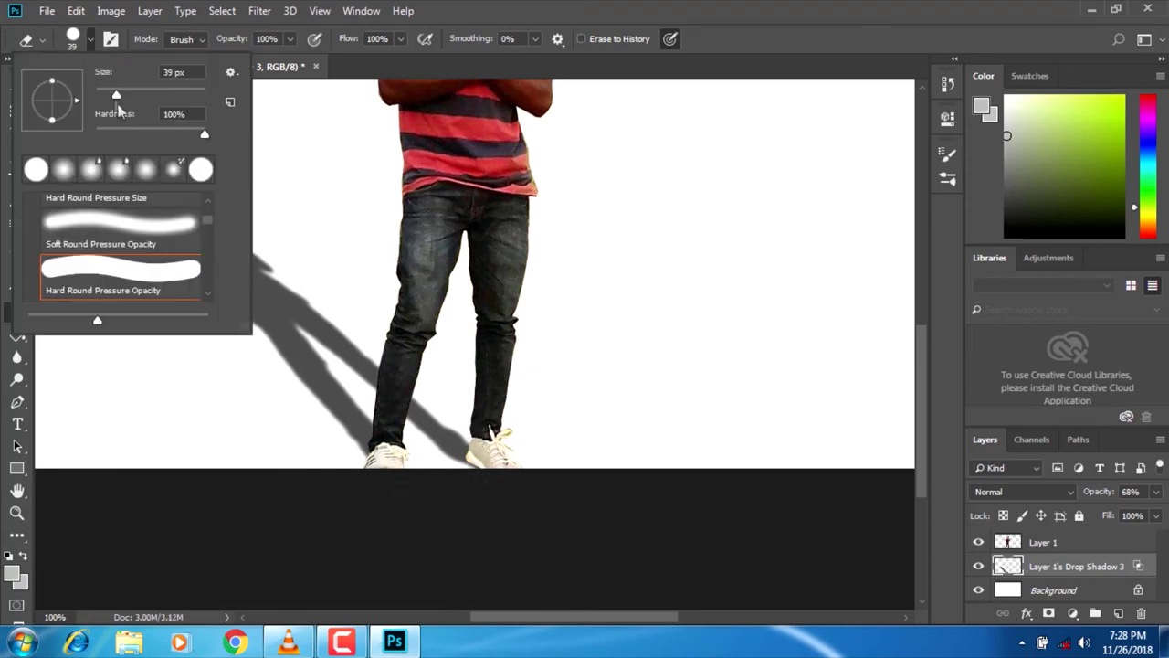
{"action": "double_click", "coordinate": [66, 168]}
{"action": "key", "text": "ctrl+z"}
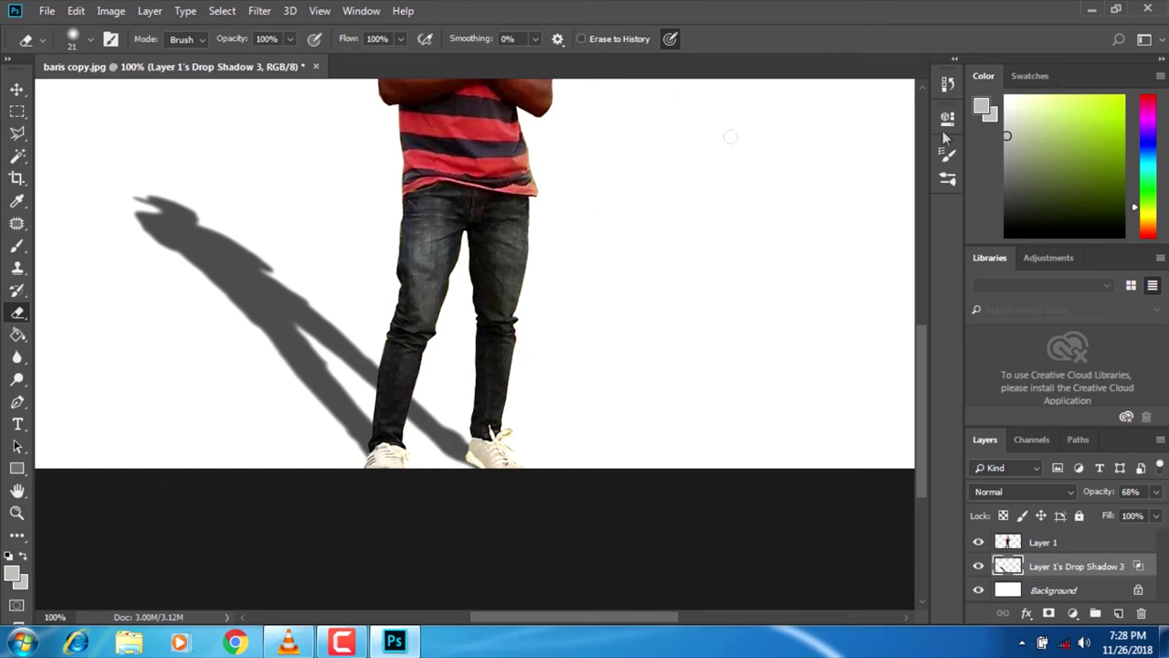
Select the man's layer and brighten it with a custom Curves adjustment on the RGB channel.
{"action": "scroll", "coordinate": [676, 457], "scroll_direction": "up", "scroll_amount": 3}
{"action": "key", "text": "v"}
{"action": "left_click", "coordinate": [468, 288]}
{"action": "key", "text": "ctrl+minus"}
{"action": "key", "text": "ctrl"}
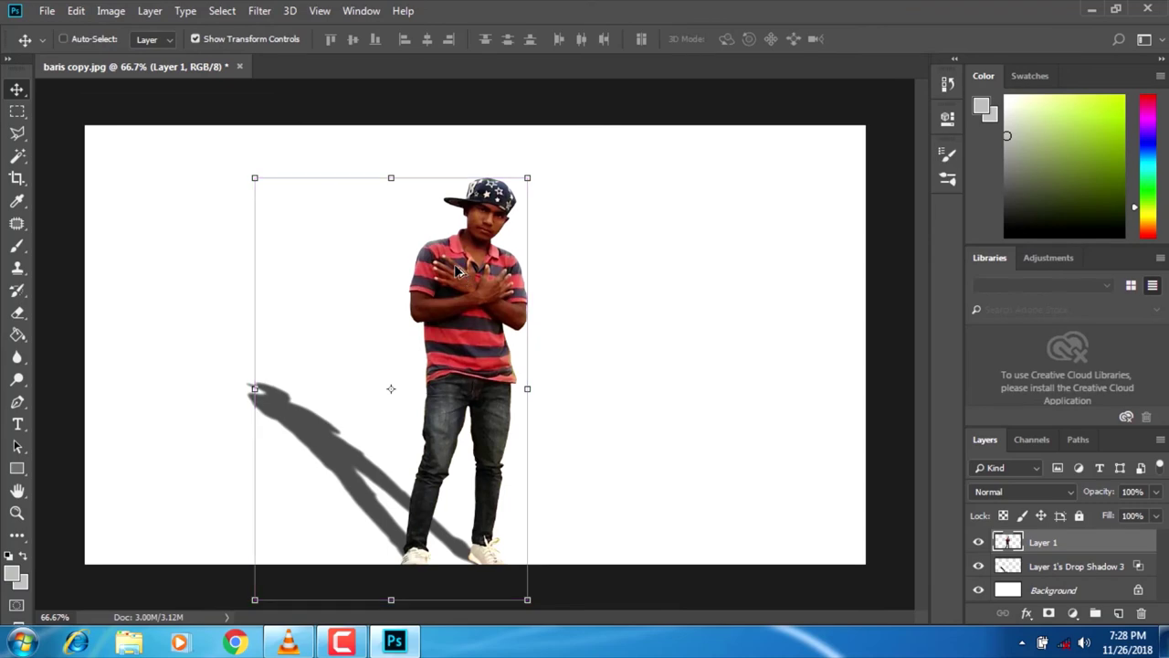
{"action": "key", "text": "ctrl+m"}
{"action": "left_click_drag", "start_coordinate": [863, 214], "coordinate": [949, 215]}
{"action": "left_click_drag", "start_coordinate": [894, 422], "coordinate": [918, 437]}
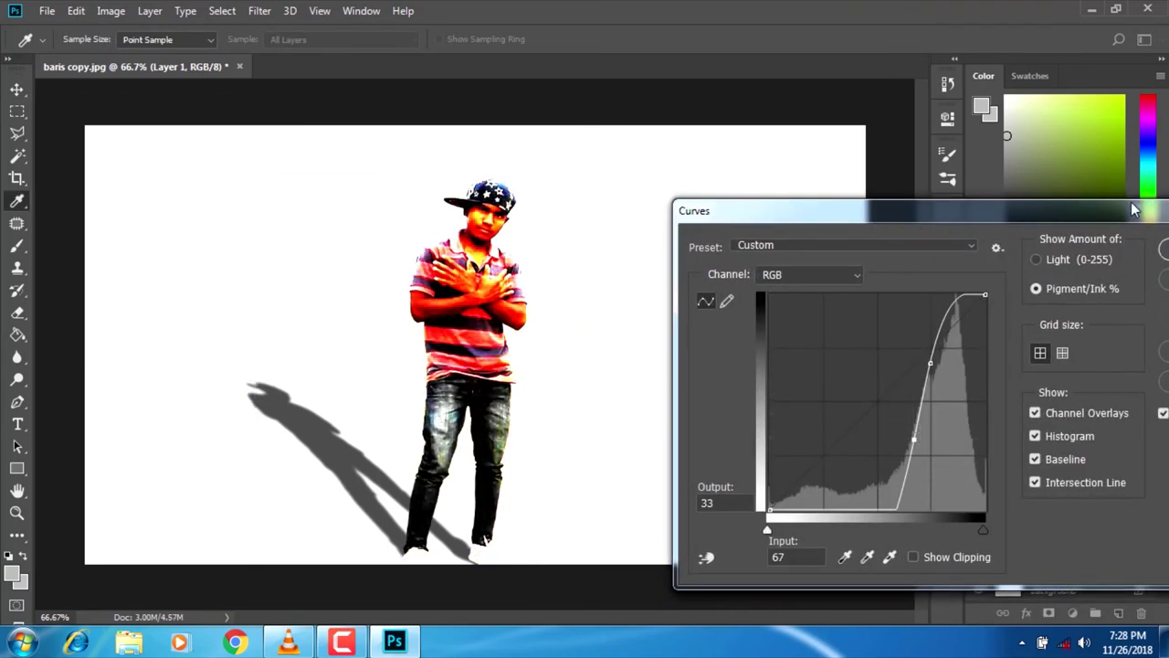
{"action": "left_click_drag", "start_coordinate": [1132, 210], "coordinate": [1033, 211]}
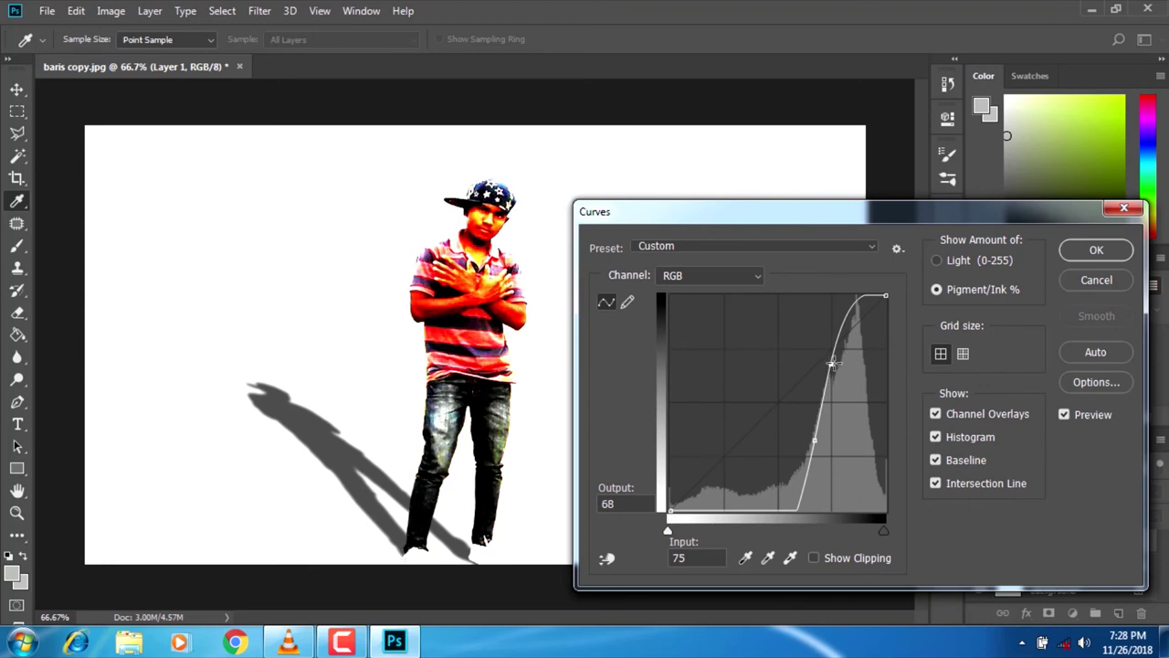
{"action": "left_click_drag", "start_coordinate": [831, 362], "coordinate": [805, 418]}
{"action": "left_click", "coordinate": [1096, 249]}
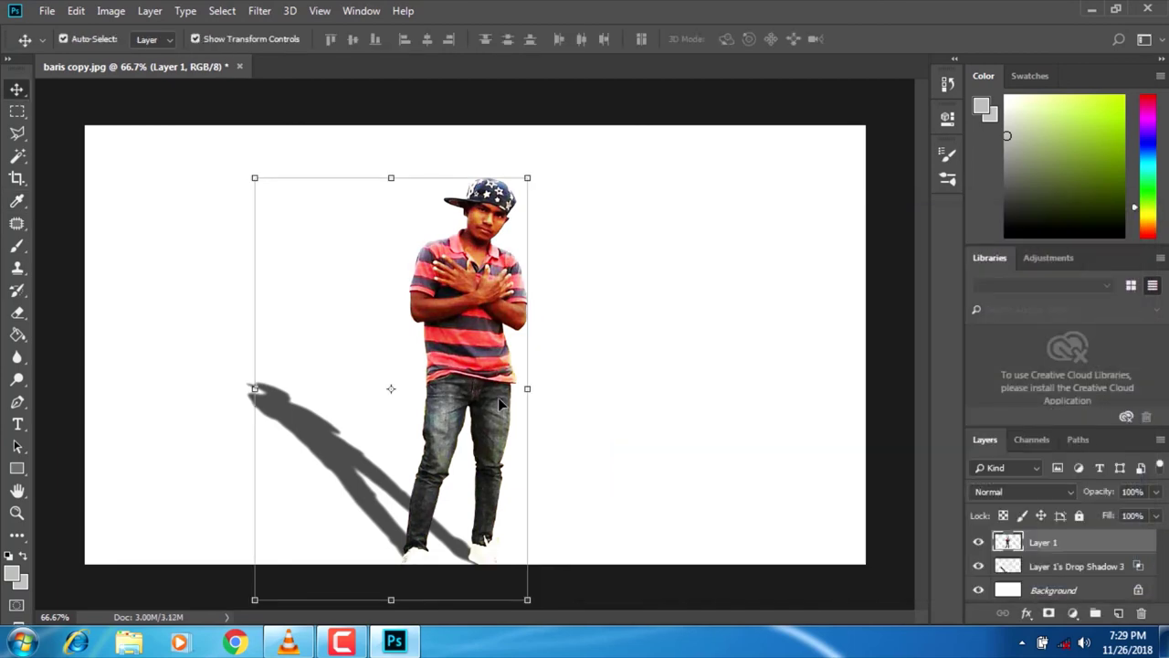
Move the man and his shadow slightly to the right, keeping them aligned at the shoes, and reselect the man's layer.
{"action": "scroll", "coordinate": [498, 397], "scroll_direction": "up", "scroll_amount": 2}
{"action": "scroll", "coordinate": [498, 398], "scroll_direction": "up", "scroll_amount": 3}
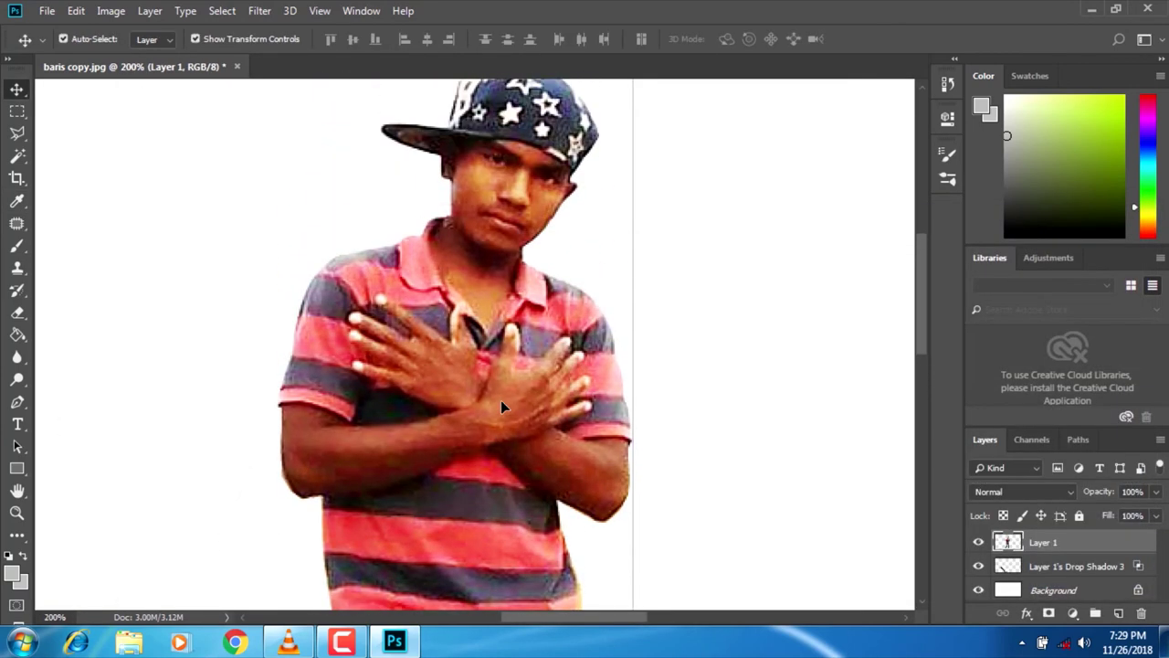
{"action": "scroll", "coordinate": [501, 410], "scroll_direction": "down", "scroll_amount": 2}
{"action": "left_click_drag", "start_coordinate": [463, 397], "coordinate": [493, 392]}
{"action": "left_click", "coordinate": [335, 443]}
{"action": "left_click_drag", "start_coordinate": [335, 443], "coordinate": [380, 440]}
{"action": "left_click", "coordinate": [517, 328]}
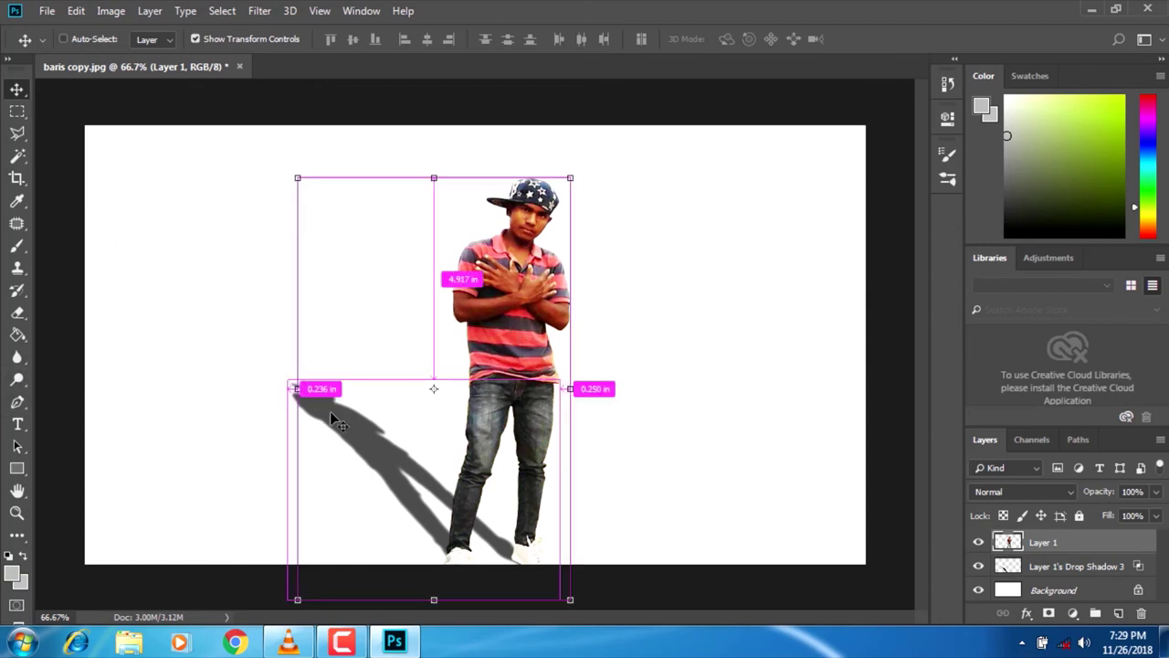
Set the Blur tool to a 32 px soft brush at 50% strength and soften the edge of the cap and head.
{"action": "key", "text": "ctrl+plus"}
{"action": "key", "text": "ctrl+plus"}
{"action": "scroll", "coordinate": [475, 347], "scroll_direction": "up", "scroll_amount": 5}
{"action": "key", "text": "r"}
{"action": "scroll", "coordinate": [73, 338], "scroll_direction": "up", "scroll_amount": 2}
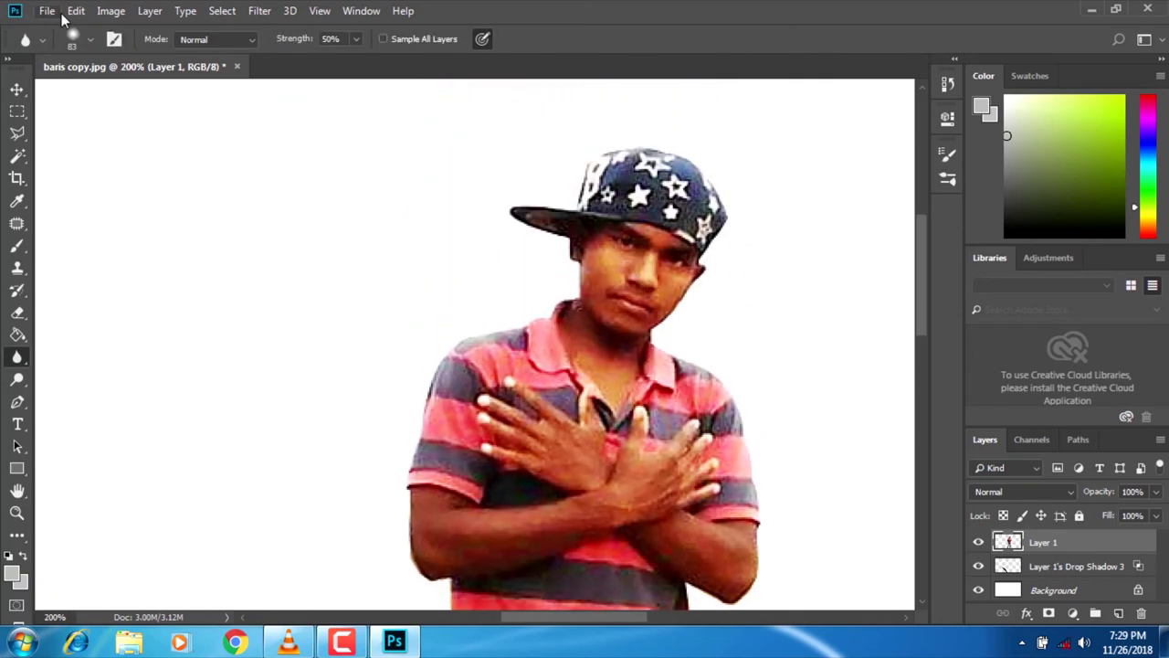
{"action": "left_click", "coordinate": [89, 39]}
{"action": "left_click", "coordinate": [738, 203]}
{"action": "left_click_drag", "start_coordinate": [738, 204], "coordinate": [733, 264]}
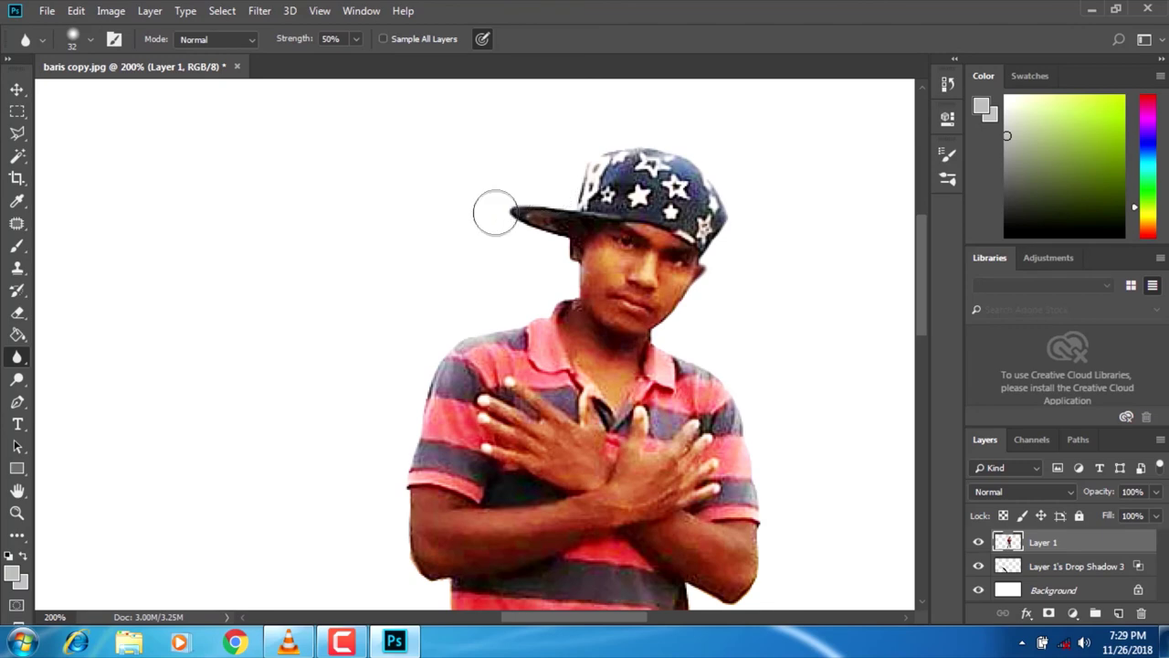
Enlarge the Blur brush to 58 px and soften the man's upper body, arms and shirt.
{"action": "left_click", "coordinate": [89, 41]}
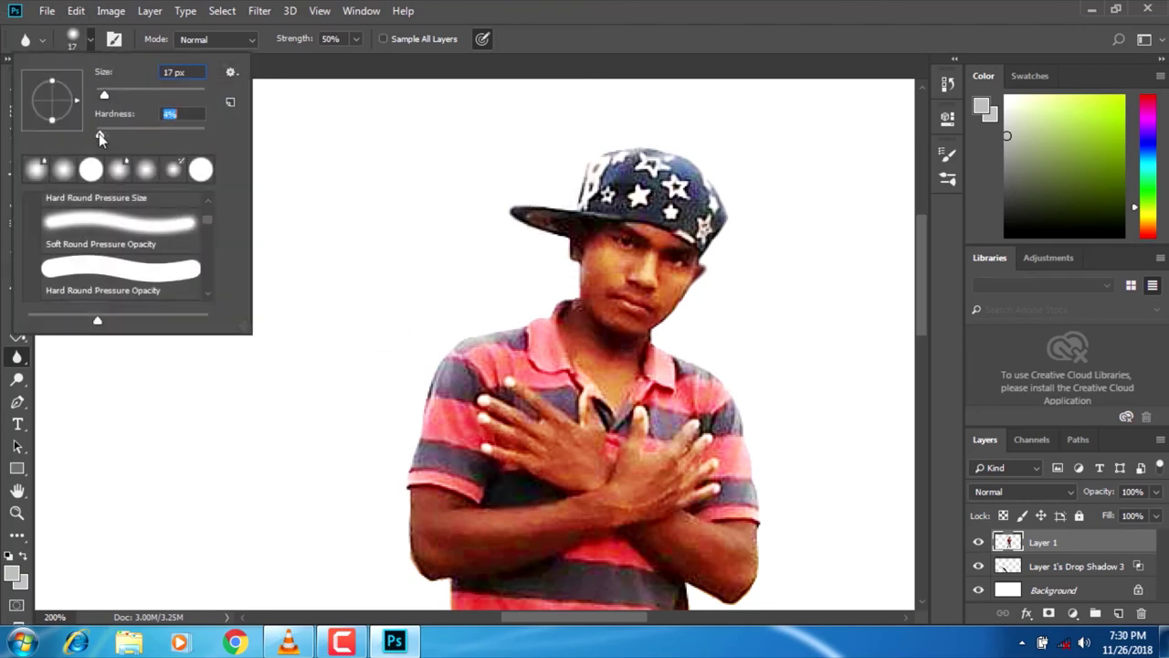
{"action": "left_click_drag", "start_coordinate": [114, 99], "coordinate": [121, 96]}
{"action": "left_click", "coordinate": [816, 240]}
{"action": "scroll", "coordinate": [426, 392], "scroll_direction": "down", "scroll_amount": 2}
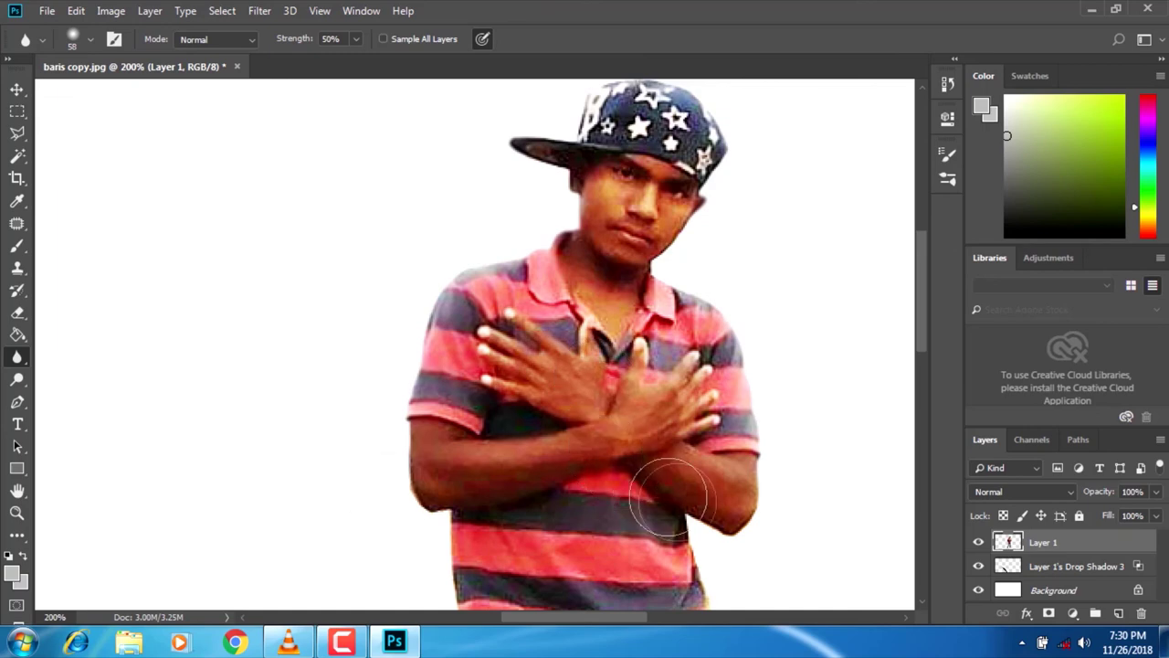
{"action": "scroll", "coordinate": [584, 420], "scroll_direction": "down", "scroll_amount": 4}
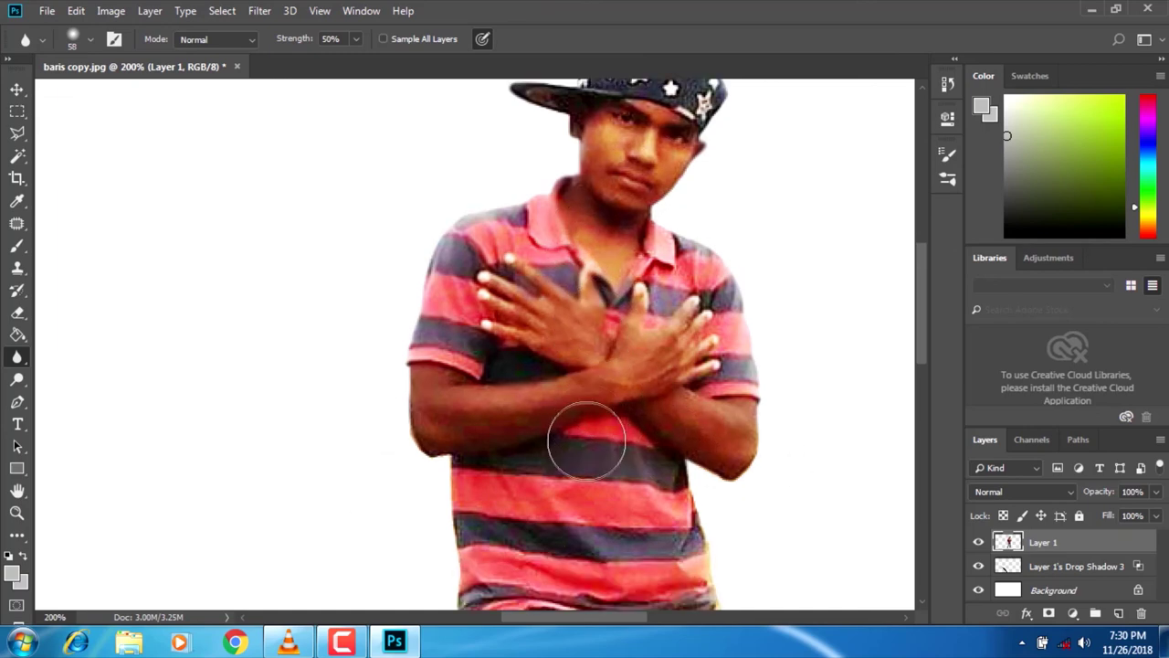
{"action": "scroll", "coordinate": [568, 408], "scroll_direction": "up", "scroll_amount": 4}
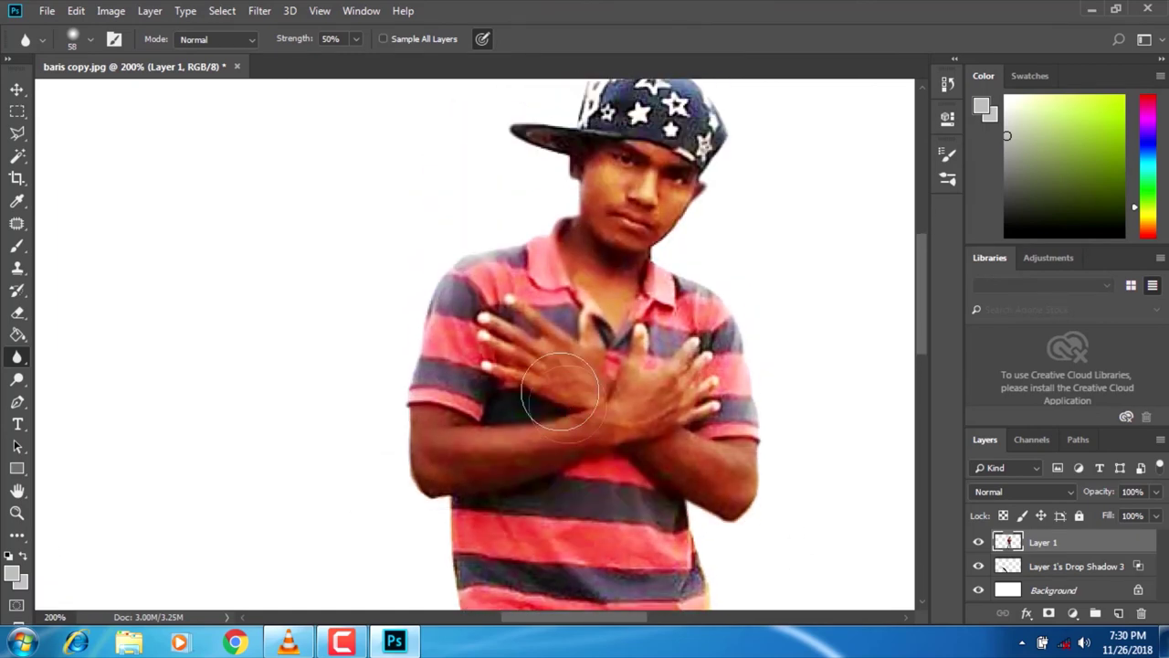
Reduce the Blur brush to 17 px and soften the details of the shirt down to its hem.
{"action": "left_click", "coordinate": [98, 38]}
{"action": "left_click_drag", "start_coordinate": [115, 97], "coordinate": [105, 96]}
{"action": "scroll", "coordinate": [699, 128], "scroll_direction": "up", "scroll_amount": 2}
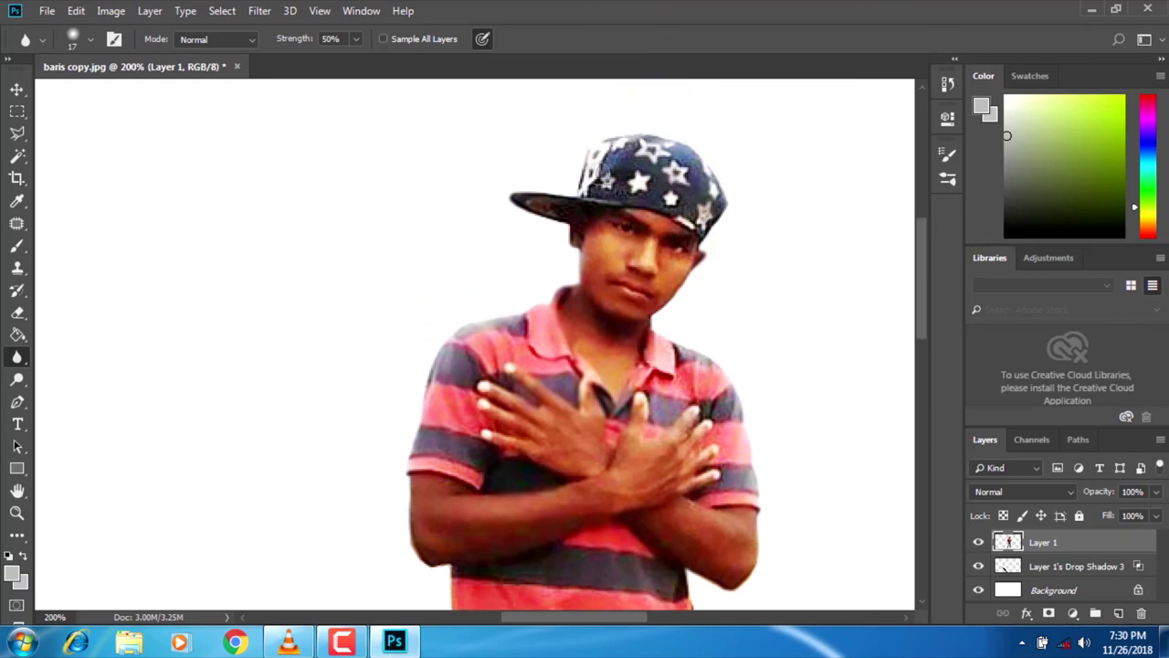
{"action": "scroll", "coordinate": [523, 339], "scroll_direction": "down", "scroll_amount": 4}
{"action": "scroll", "coordinate": [676, 512], "scroll_direction": "down", "scroll_amount": 2}
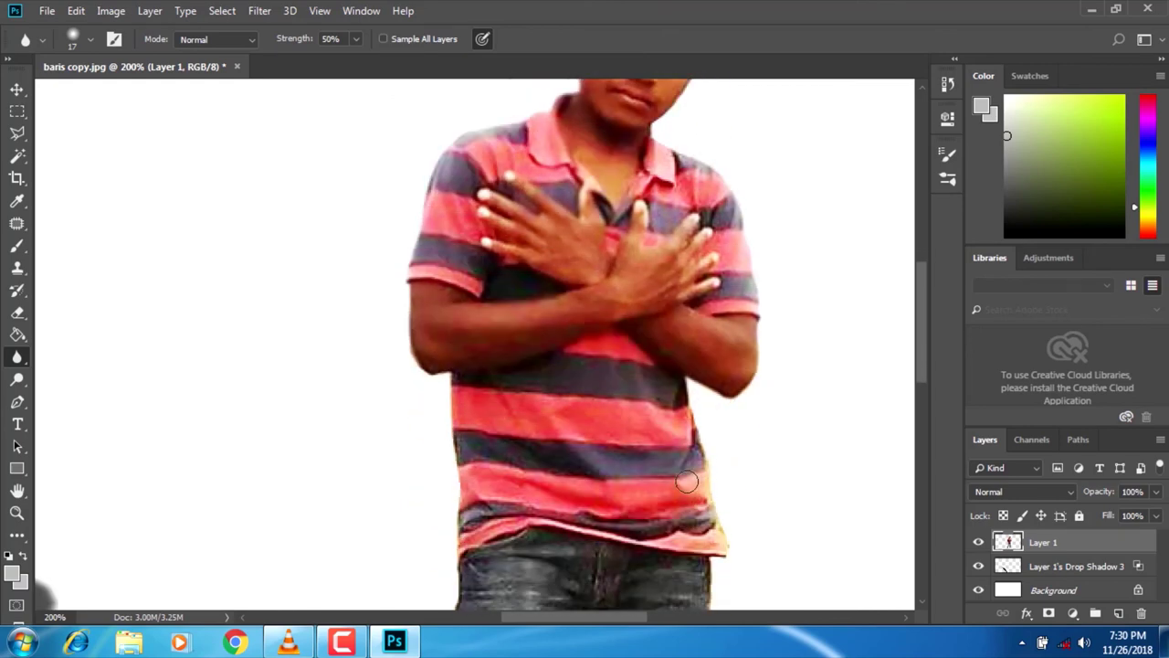
{"action": "mouse_move", "coordinate": [655, 517]}
{"action": "left_mouse_down"}
{"action": "mouse_move", "coordinate": [721, 544]}
{"action": "mouse_move", "coordinate": [484, 530]}
{"action": "mouse_move", "coordinate": [660, 546]}
{"action": "left_mouse_up"}
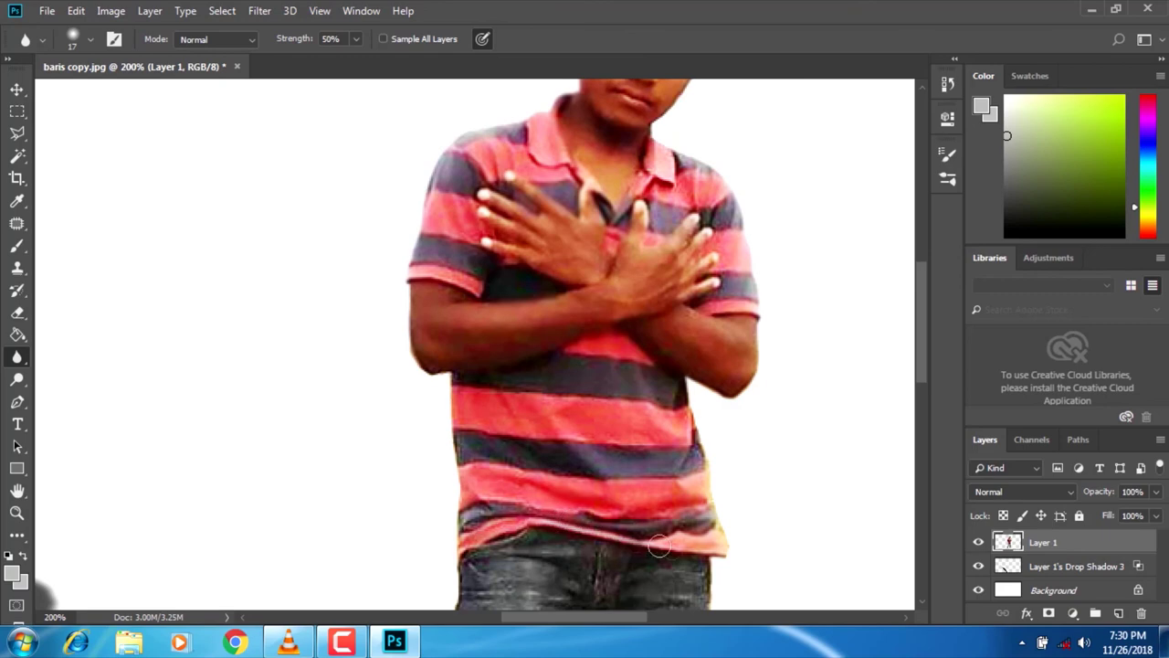
Soften the jeans from the waist down to the shoes with the Blur brush, ending on the whole image.
{"action": "scroll", "coordinate": [509, 454], "scroll_direction": "down", "scroll_amount": 7}
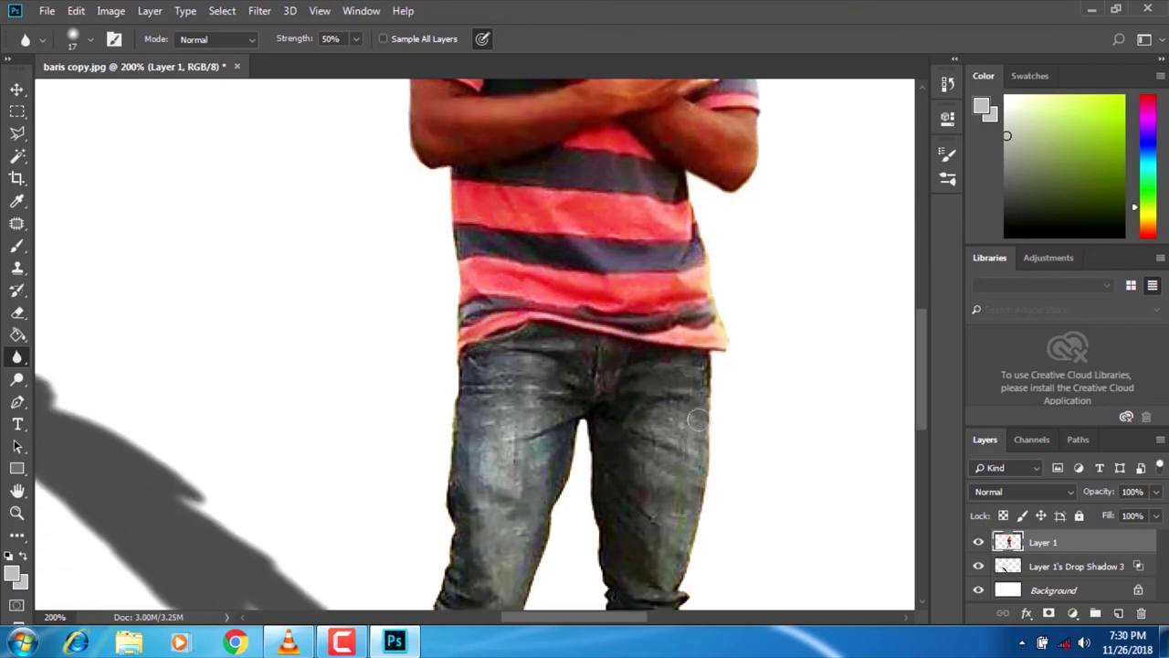
{"action": "scroll", "coordinate": [611, 512], "scroll_direction": "down", "scroll_amount": 2}
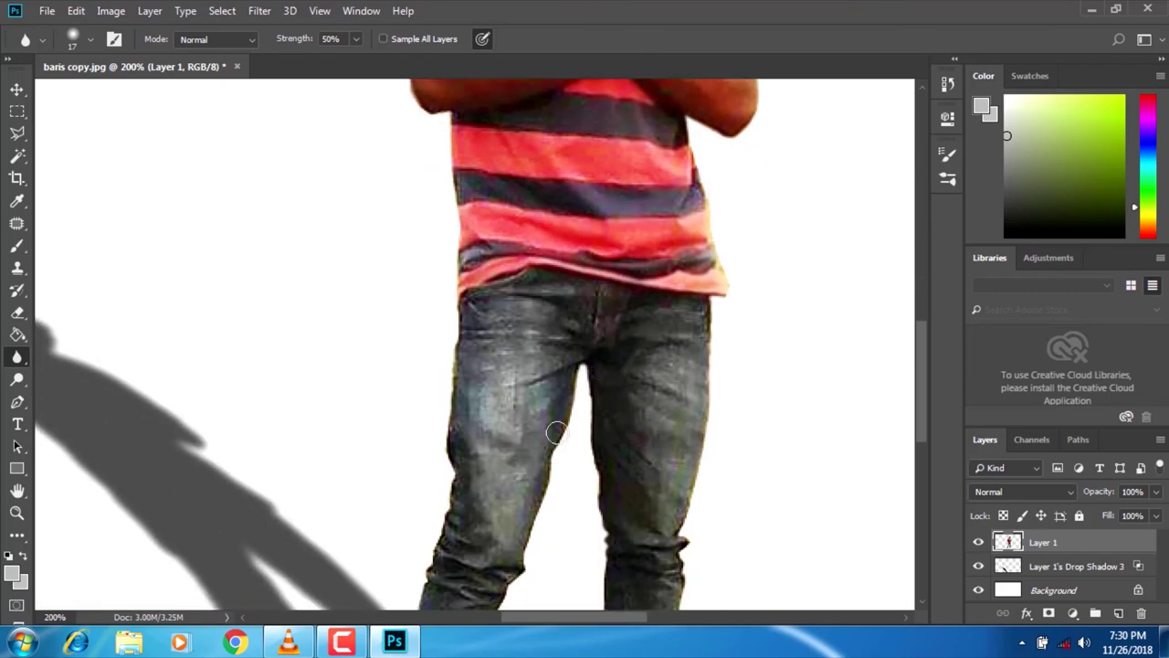
{"action": "scroll", "coordinate": [439, 581], "scroll_direction": "down", "scroll_amount": 5}
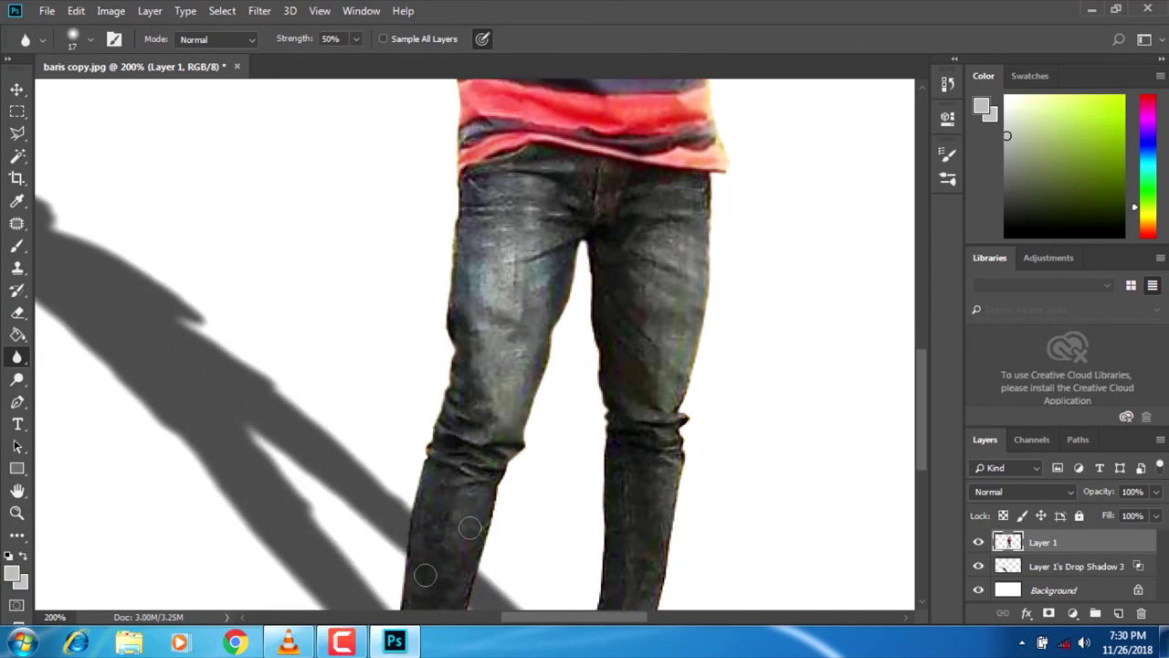
{"action": "scroll", "coordinate": [456, 561], "scroll_direction": "down", "scroll_amount": 2}
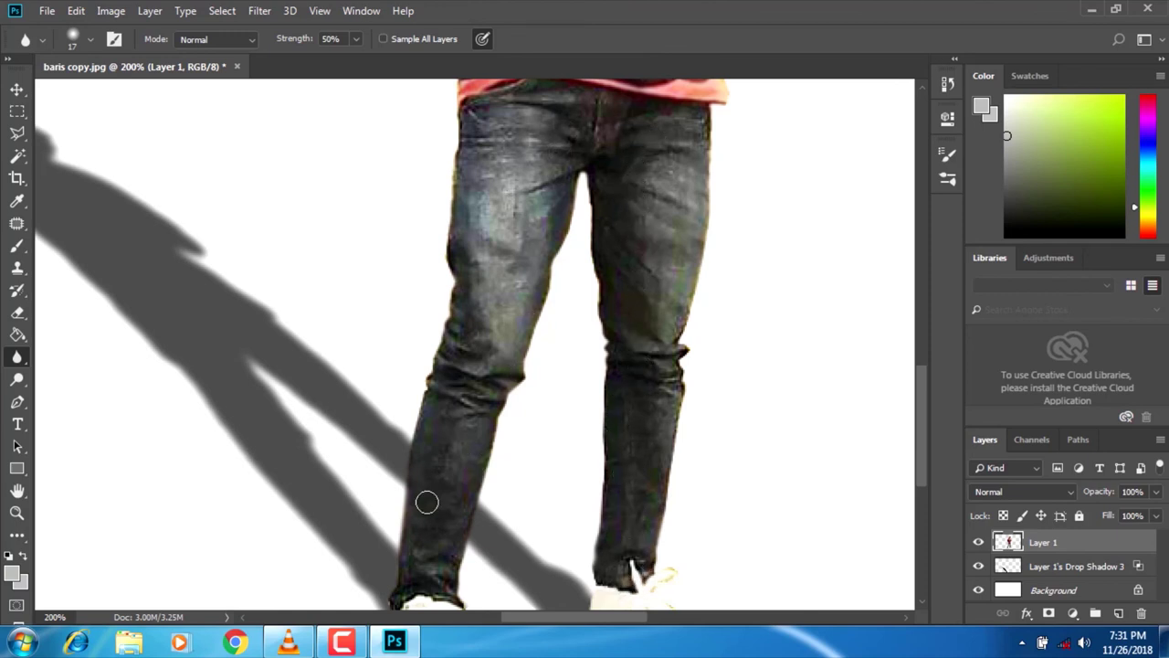
{"action": "scroll", "coordinate": [493, 585], "scroll_direction": "down", "scroll_amount": 3}
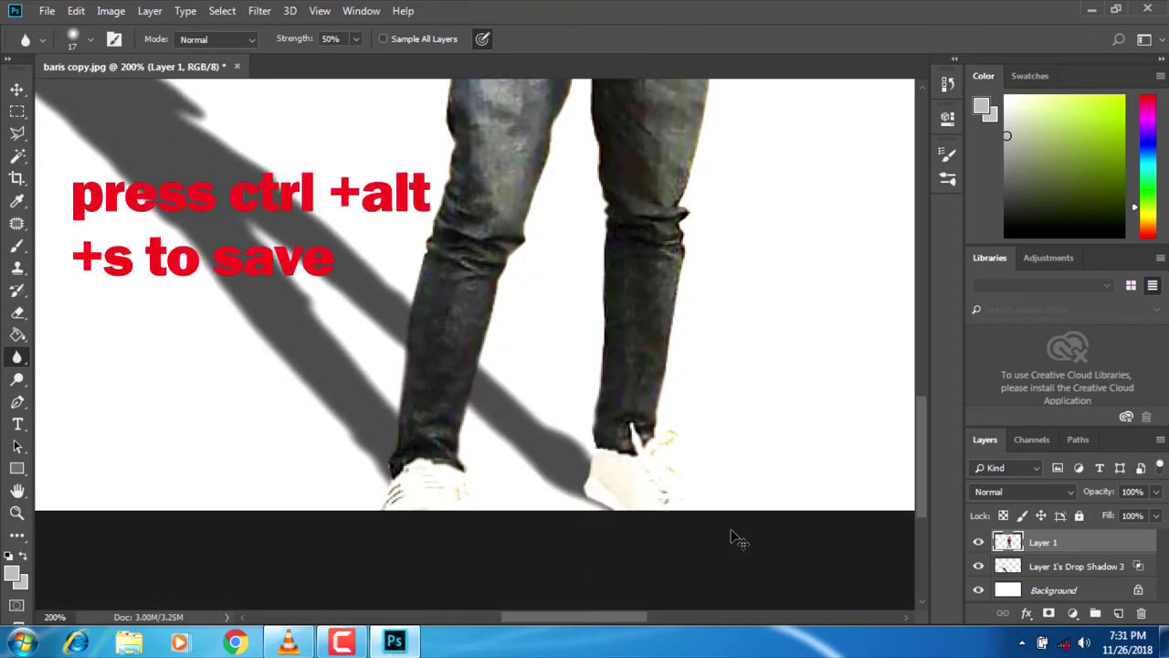
{"action": "key", "text": "ctrl+0"}
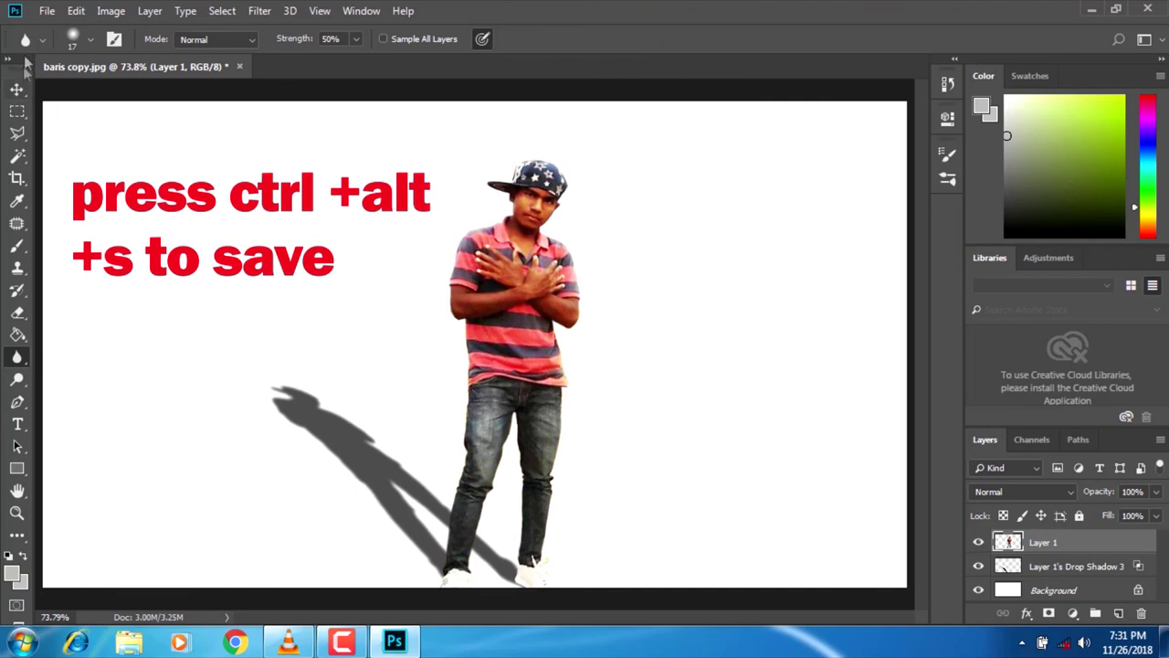
{"action": "left_click", "coordinate": [18, 98]}
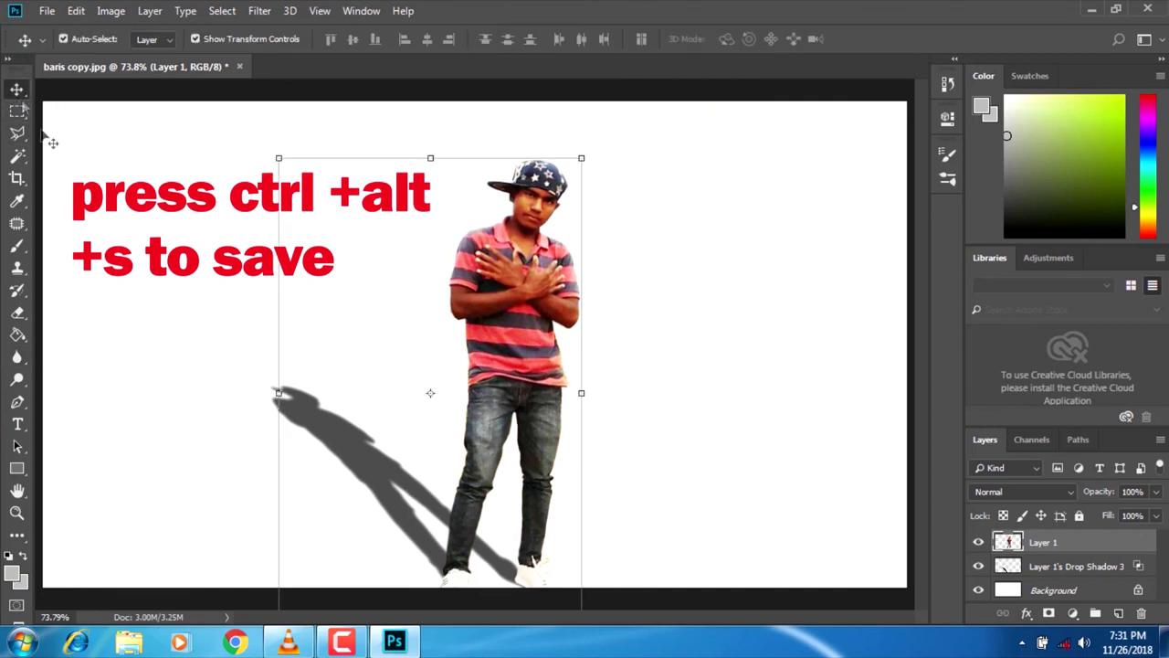
{"action": "left_click", "coordinate": [766, 466]}
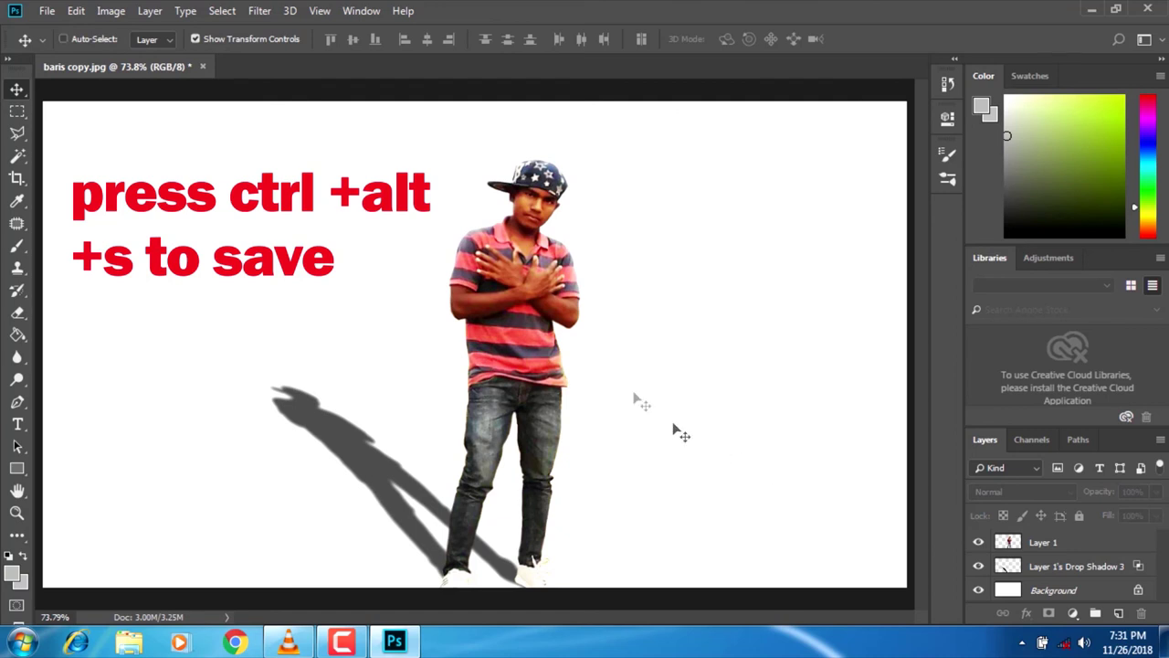
{"action": "left_click", "coordinate": [513, 293]}
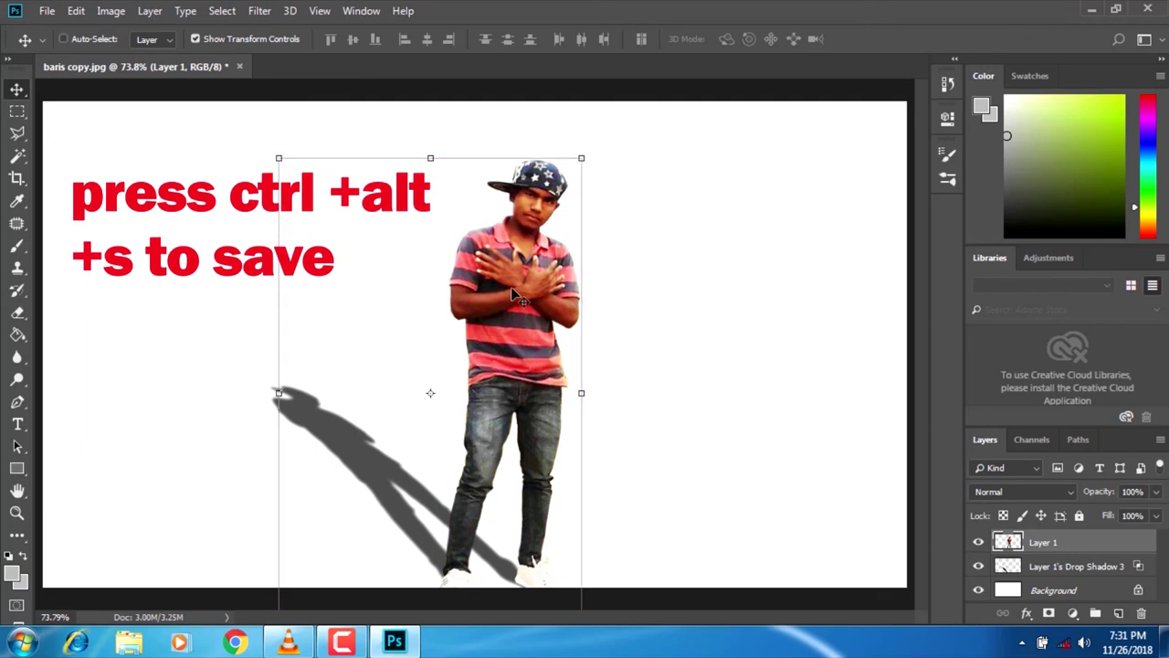
{"action": "key", "text": "ctrl+alt+s"}
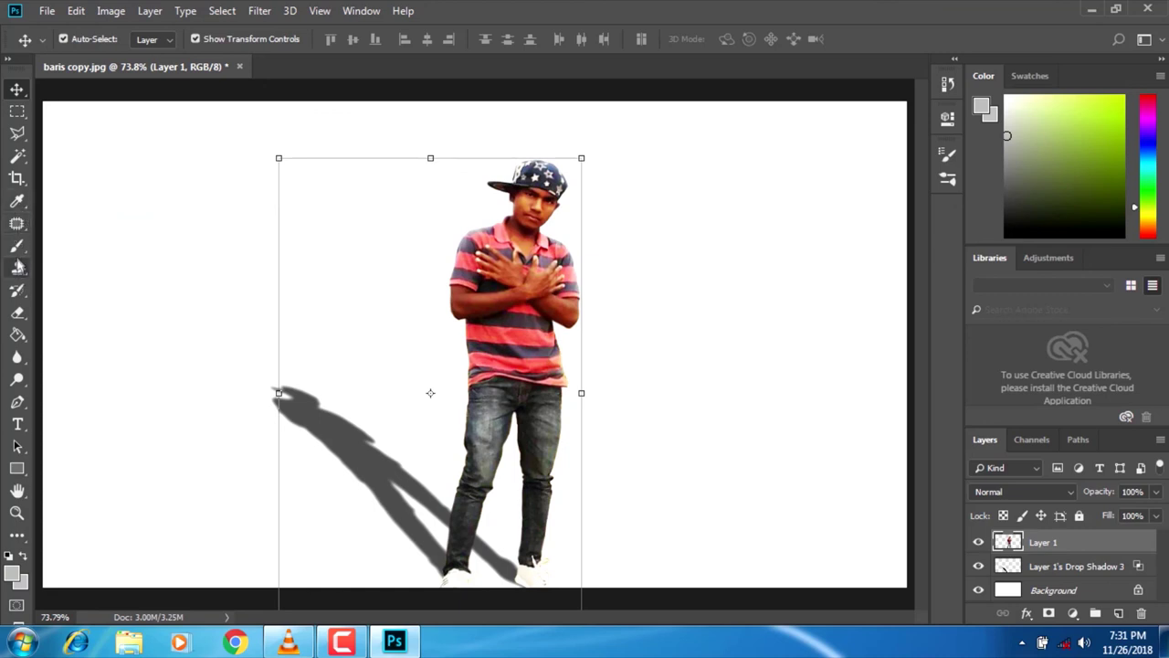
Try a radial gradient over the man's layer, undo it, and switch the gradient style to linear.
{"action": "left_click", "coordinate": [17, 201]}
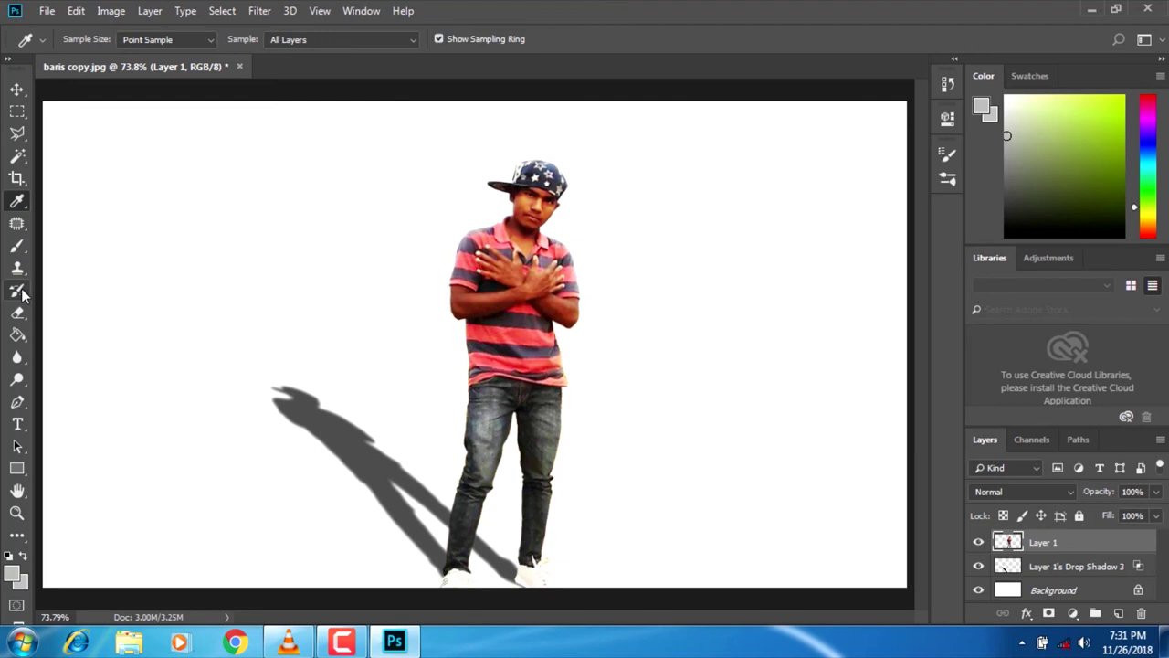
{"action": "left_click", "coordinate": [16, 335]}
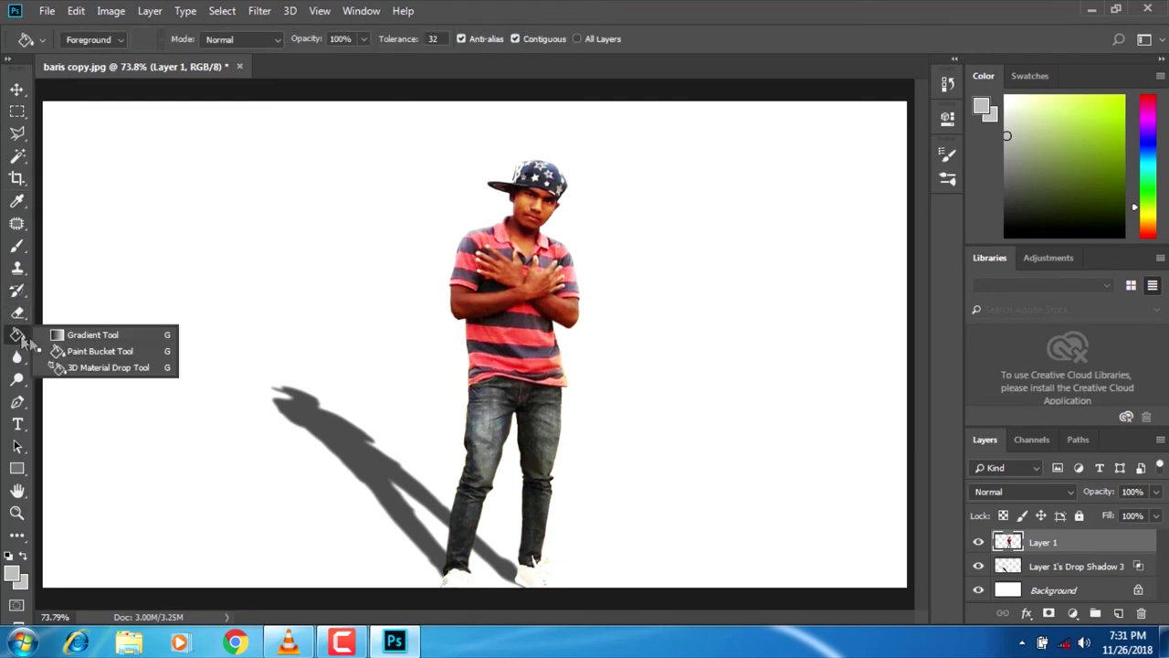
{"action": "left_click", "coordinate": [83, 331]}
{"action": "left_click_drag", "start_coordinate": [113, 243], "coordinate": [361, 196]}
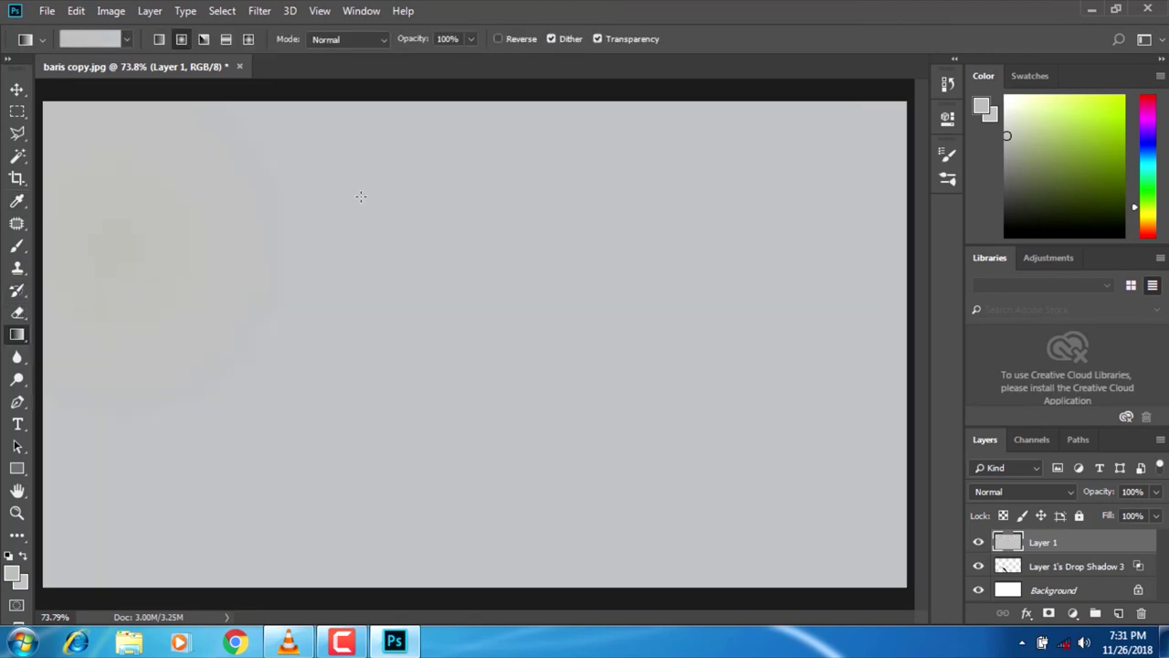
{"action": "key", "text": "ctrl+z"}
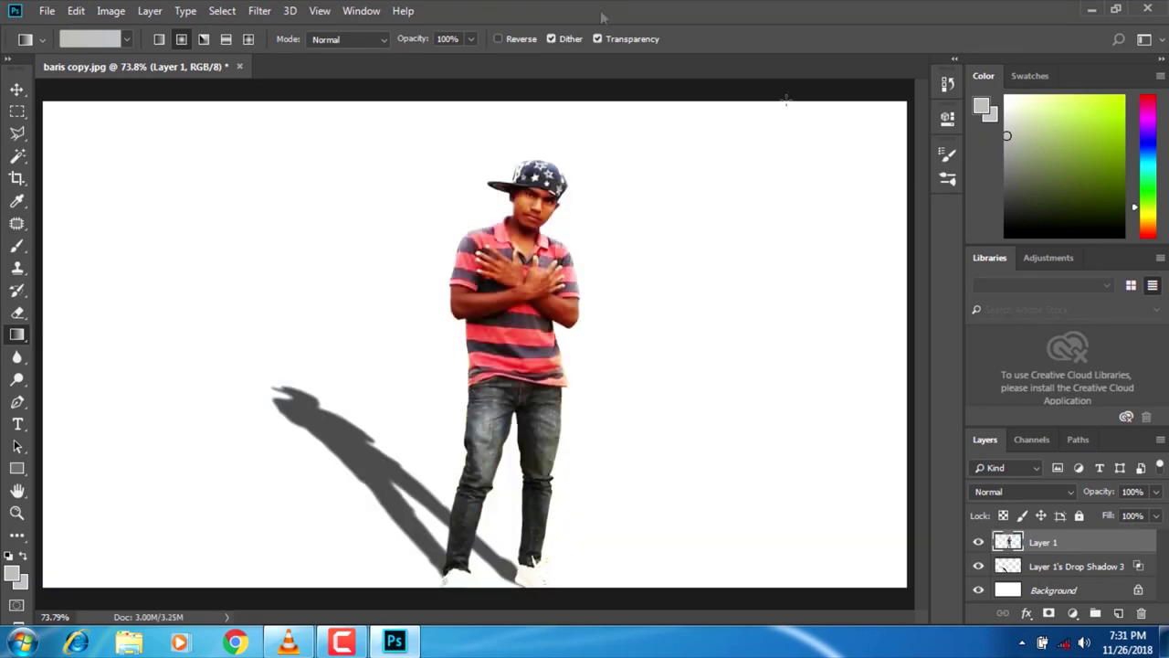
{"action": "left_click", "coordinate": [160, 42]}
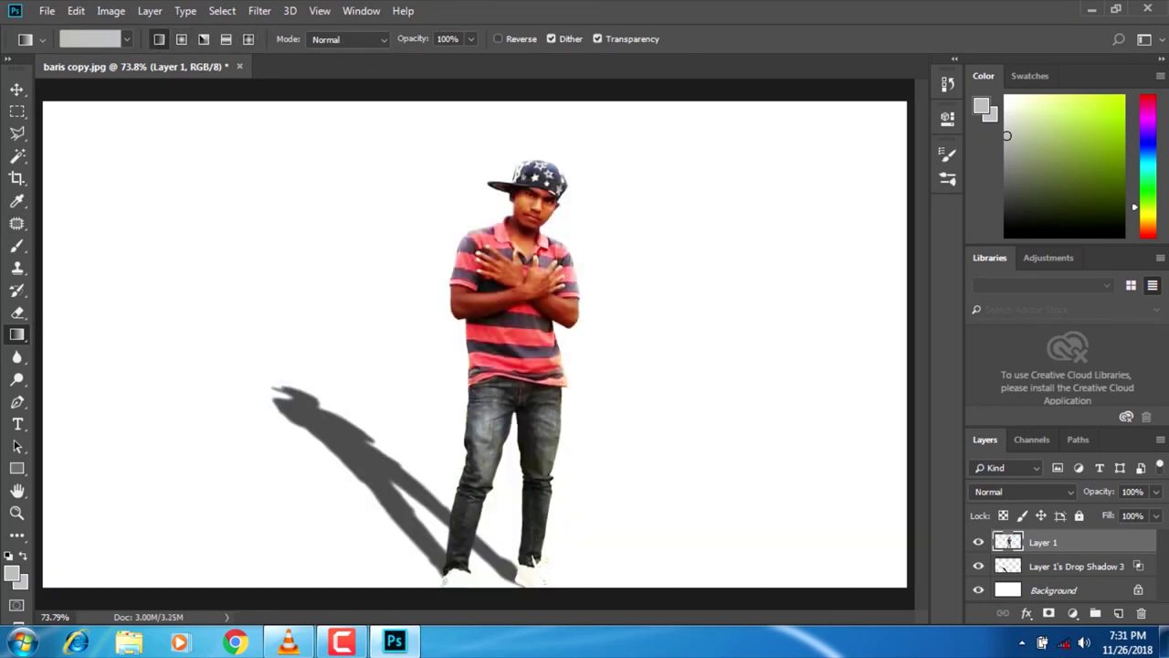
{"action": "left_click", "coordinate": [1149, 110]}
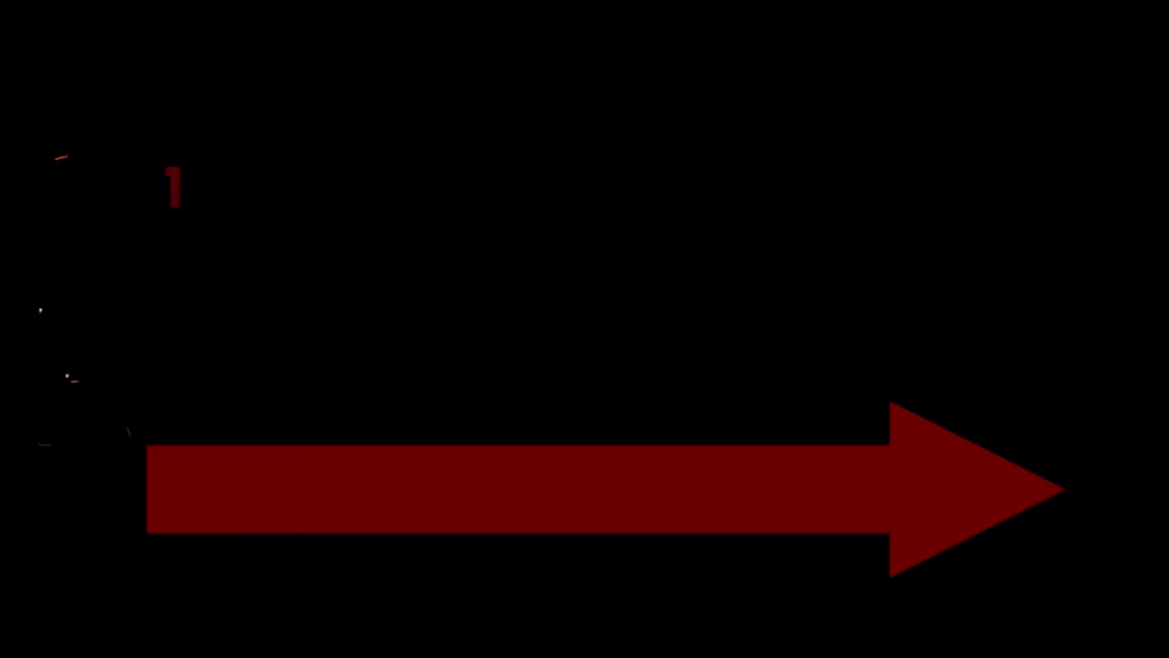